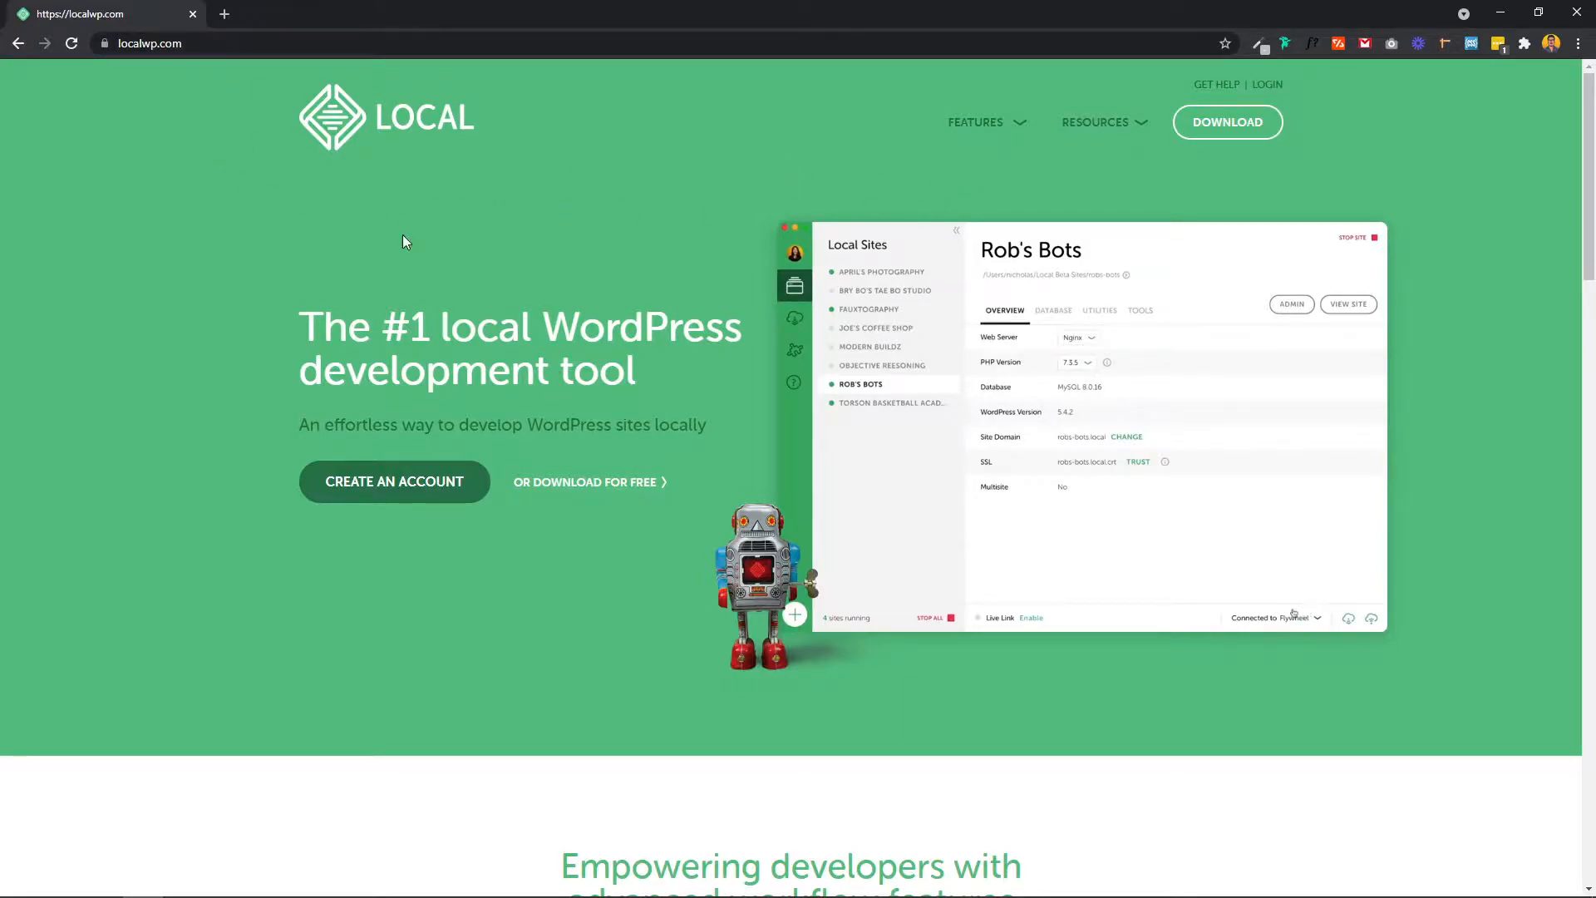
Step: Open the Download Local form and choose Windows as the platform
{"action": "scroll", "coordinate": [402, 237], "scroll_direction": "down", "scroll_amount": 2}
{"action": "scroll", "coordinate": [402, 237], "scroll_direction": "up", "scroll_amount": 2}
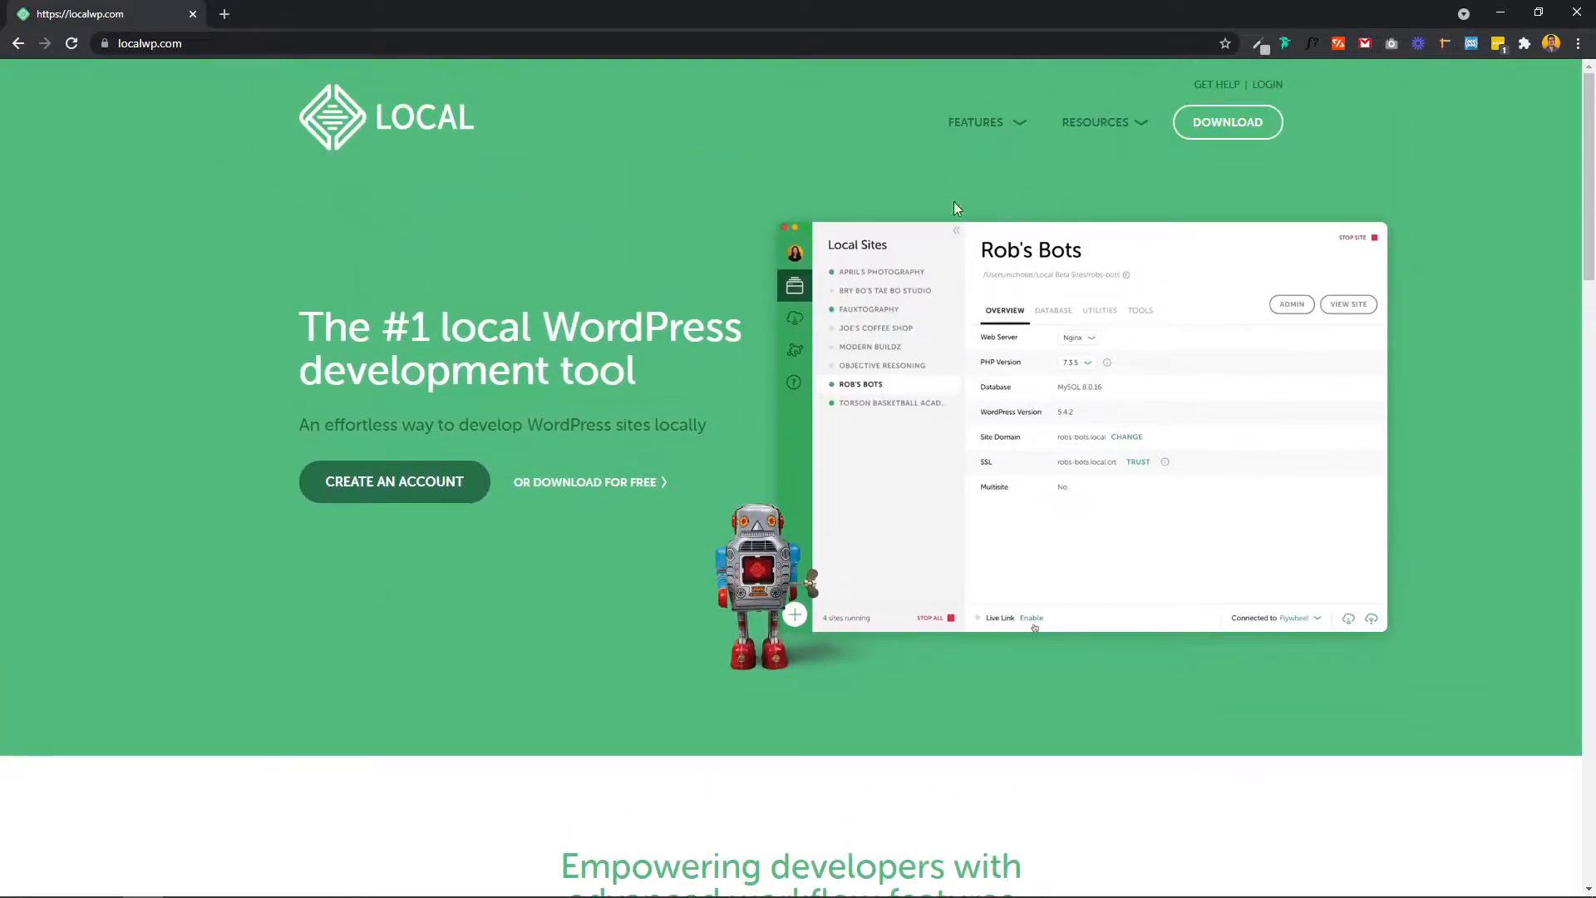
{"action": "left_click", "coordinate": [1203, 126]}
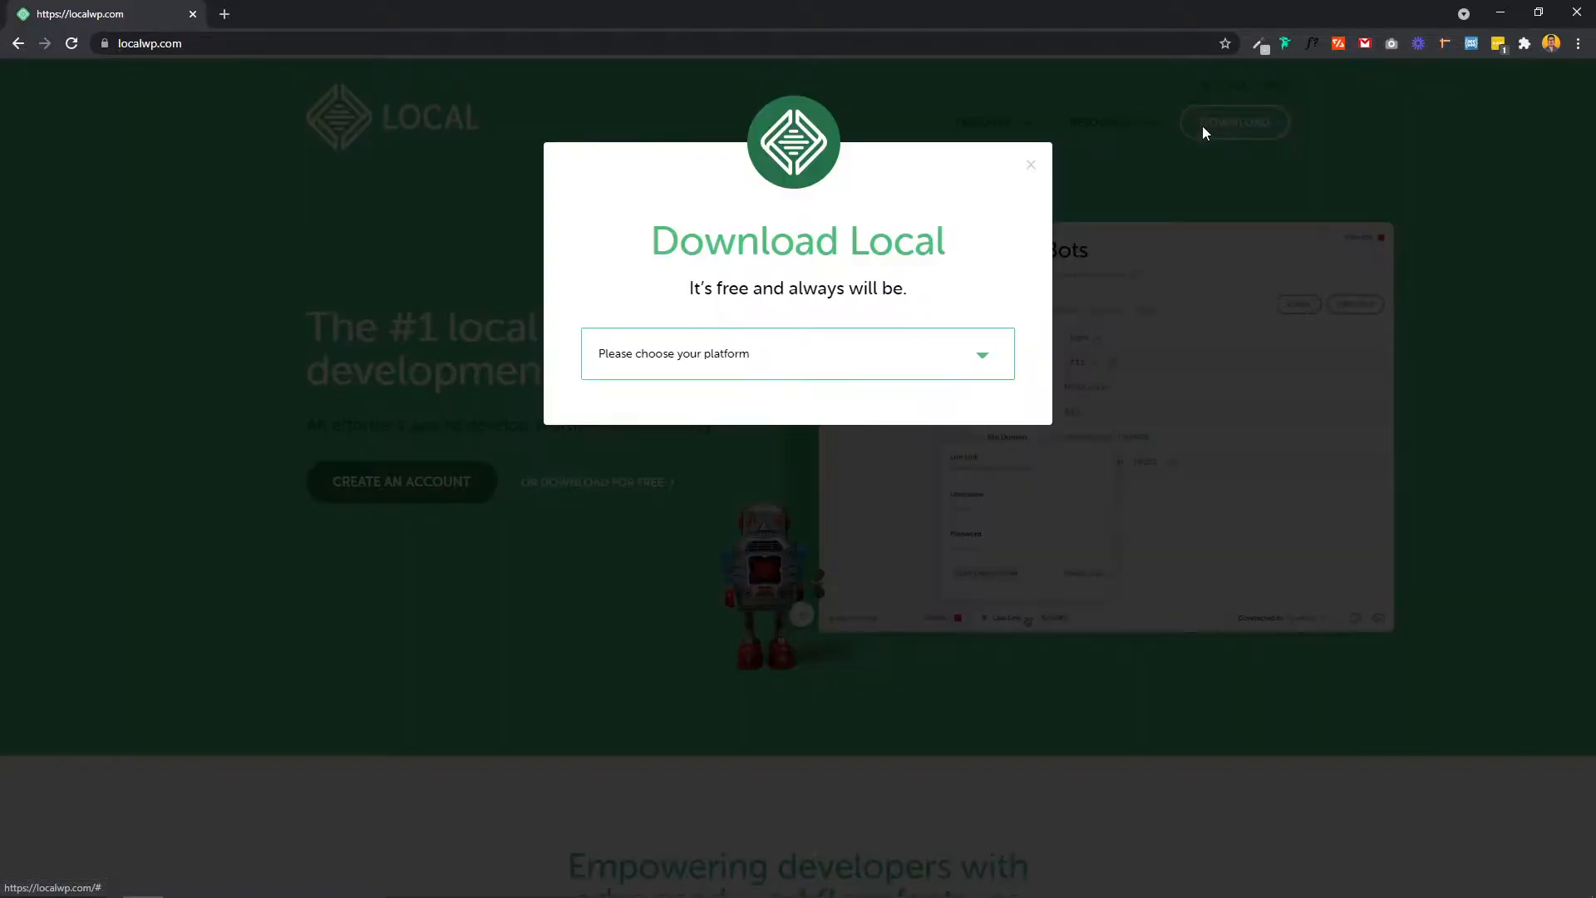
{"action": "left_click", "coordinate": [758, 356]}
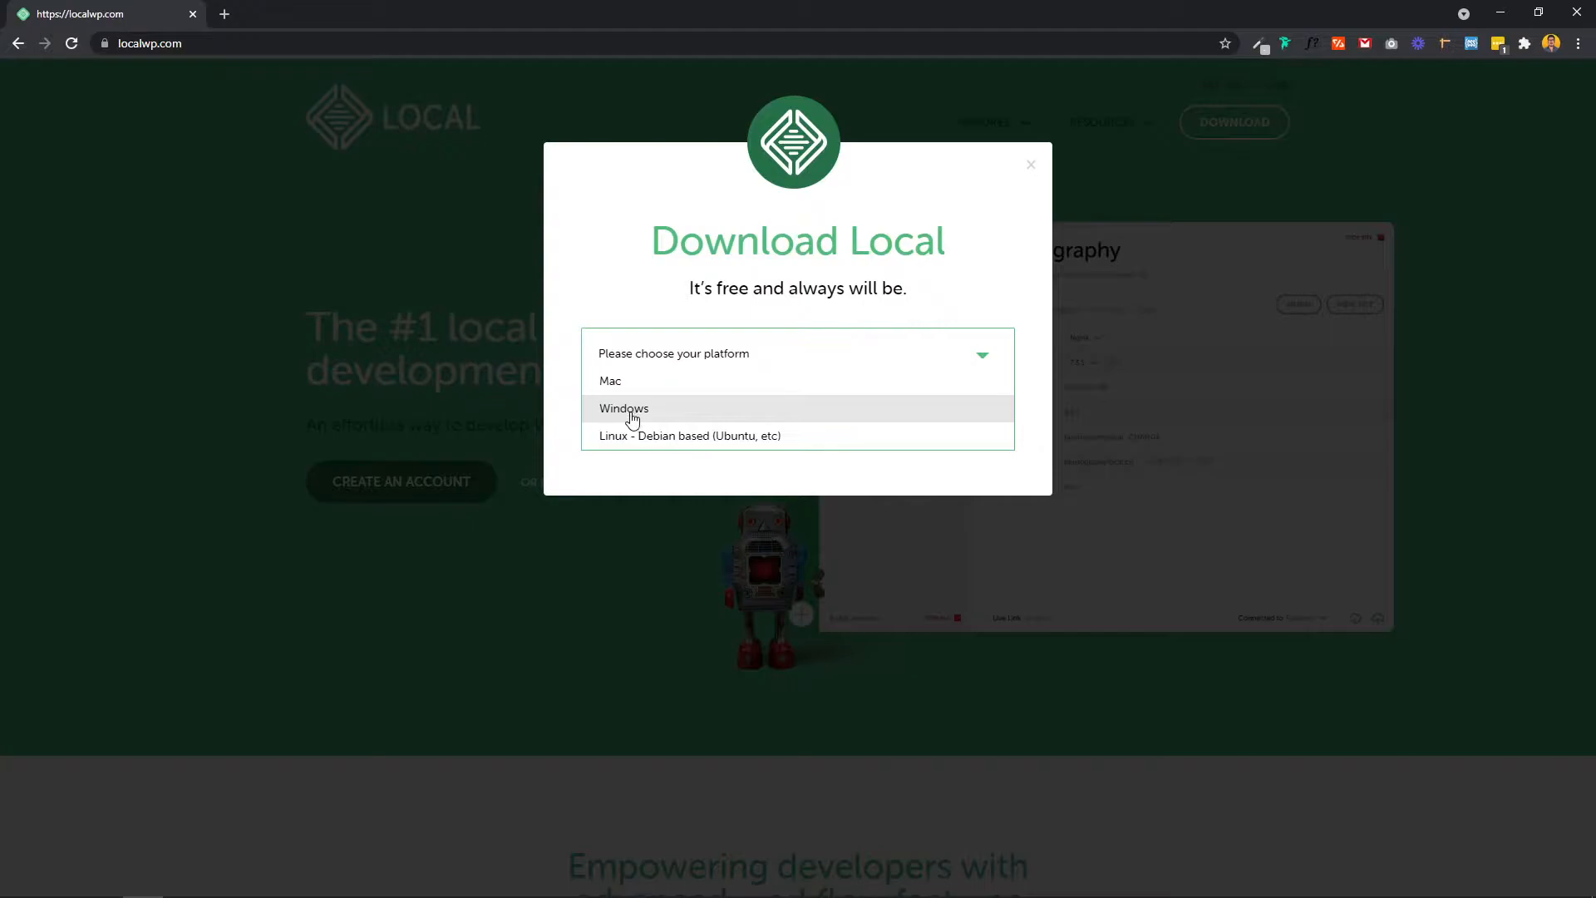
{"action": "left_click", "coordinate": [631, 415]}
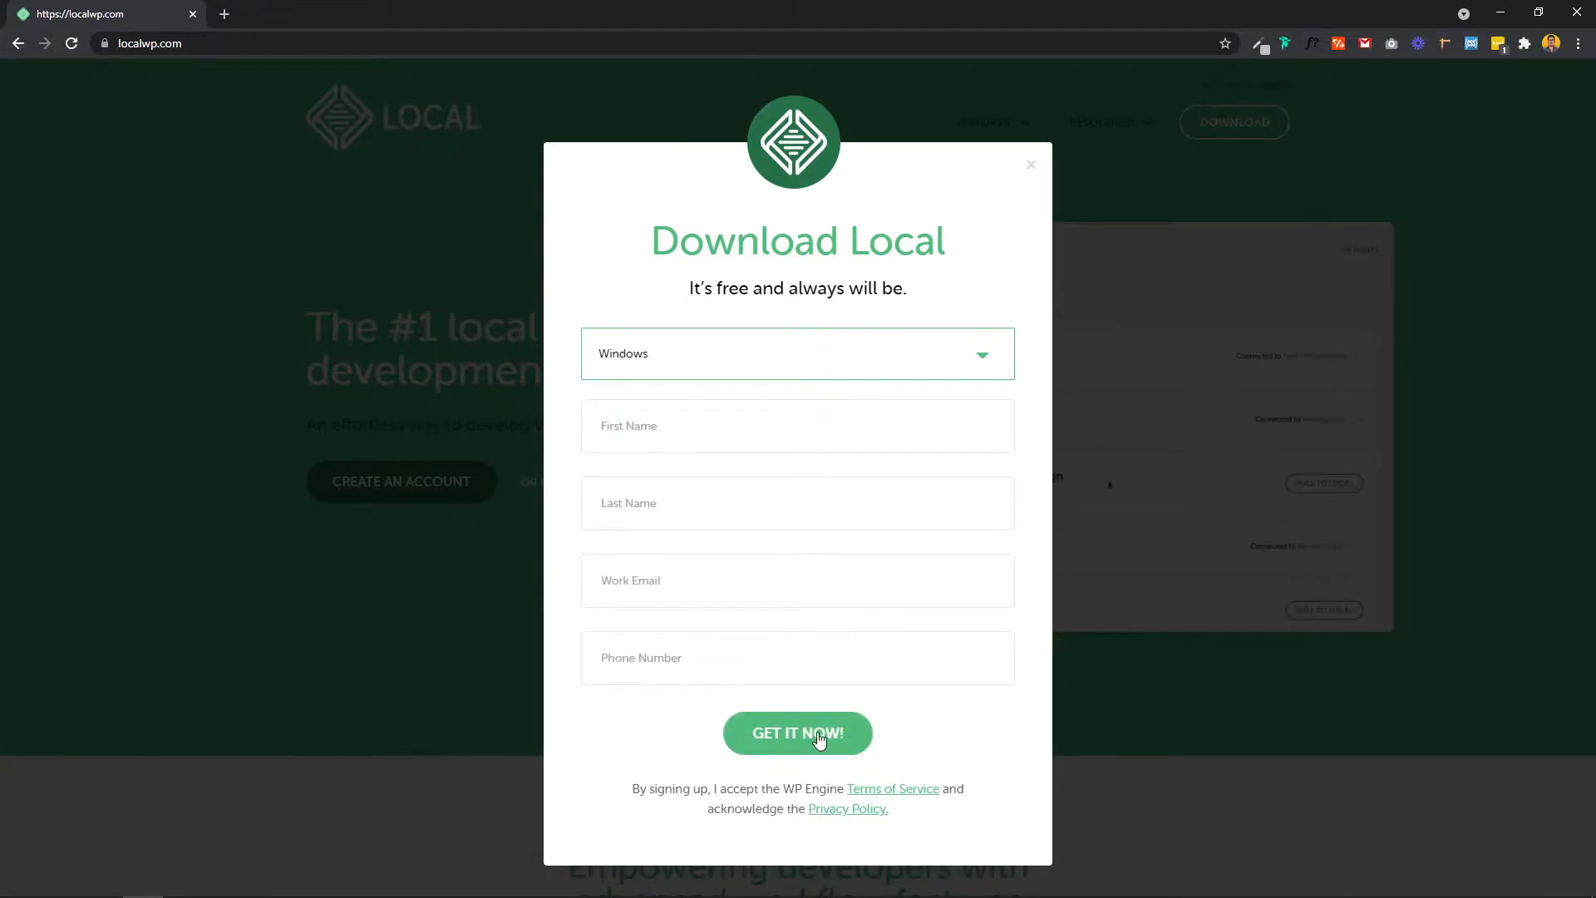
Step: Enter your work email address in the Work Email field
{"action": "left_click", "coordinate": [774, 733]}
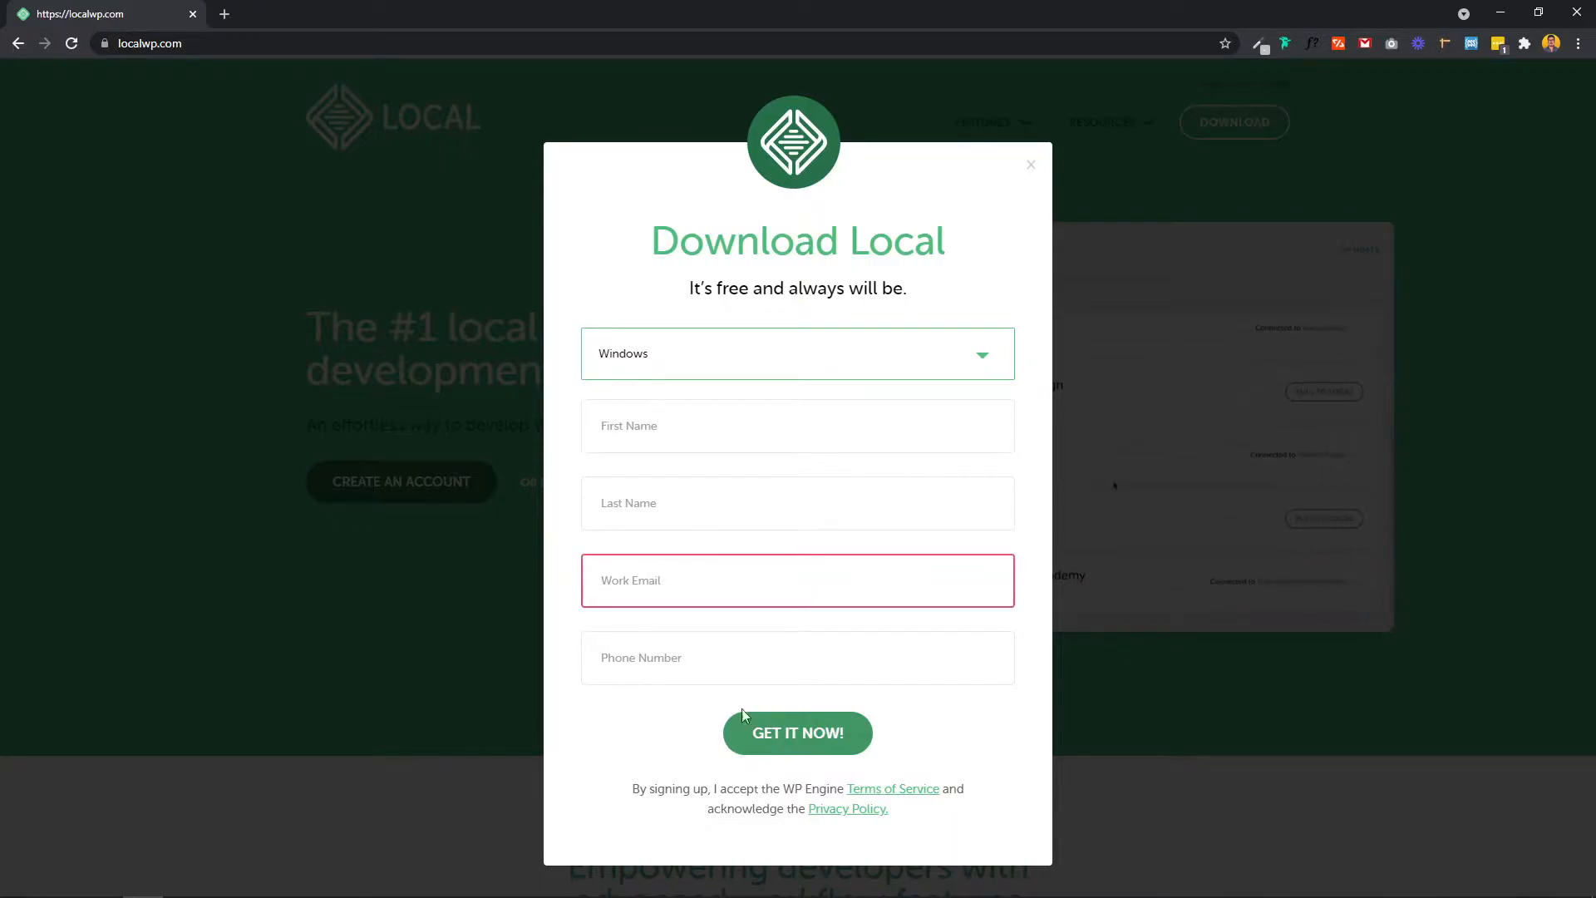
{"action": "left_click", "coordinate": [635, 588]}
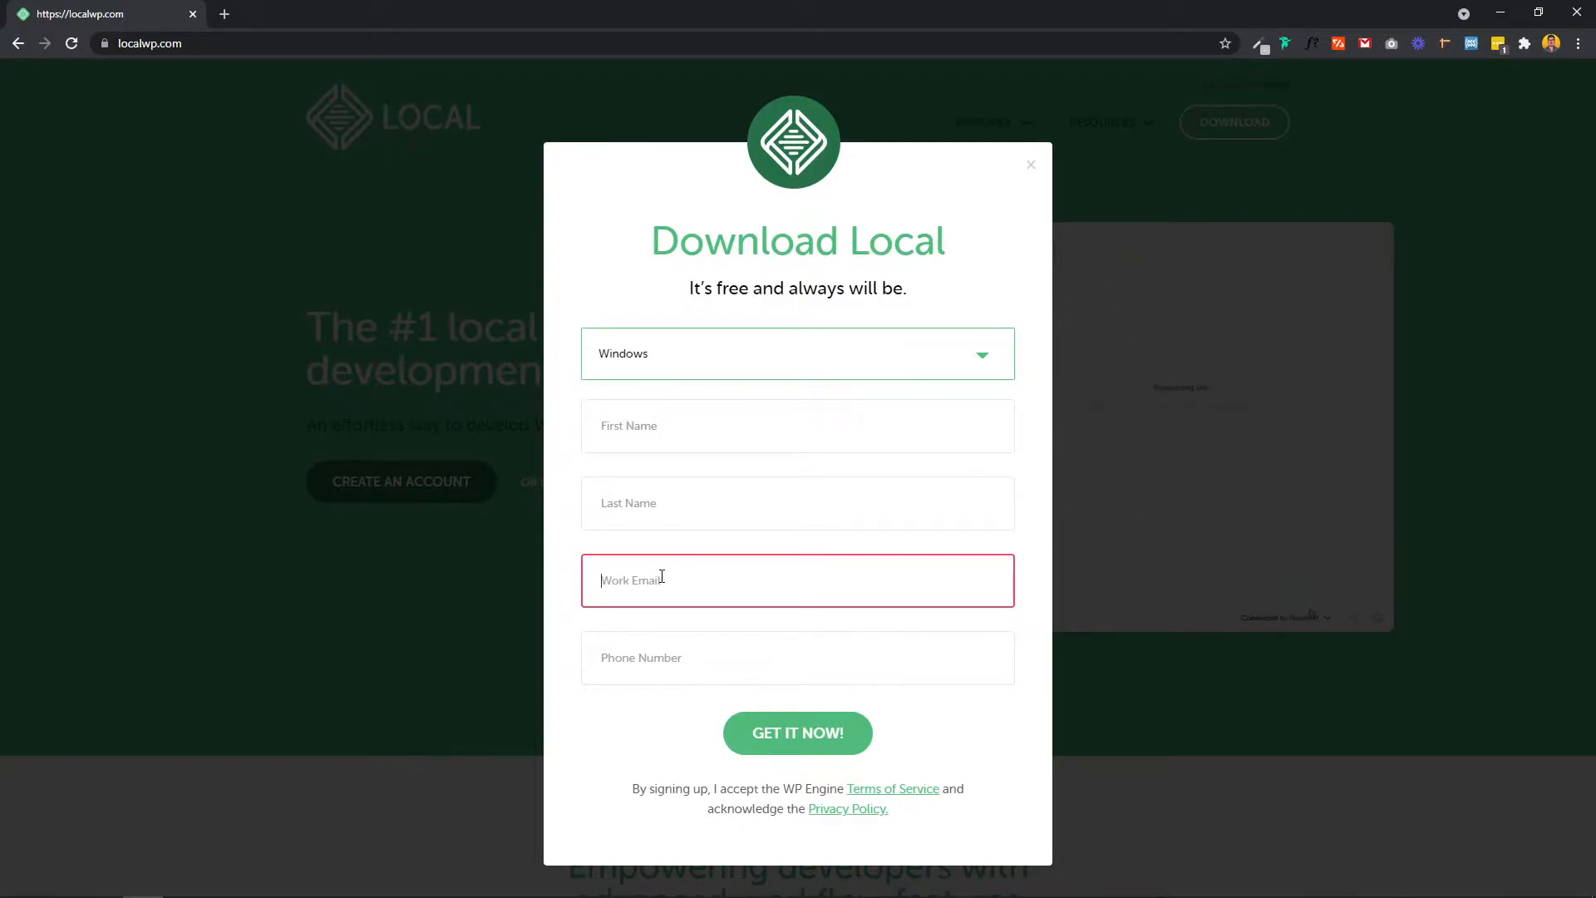
{"action": "type", "text": "????"}
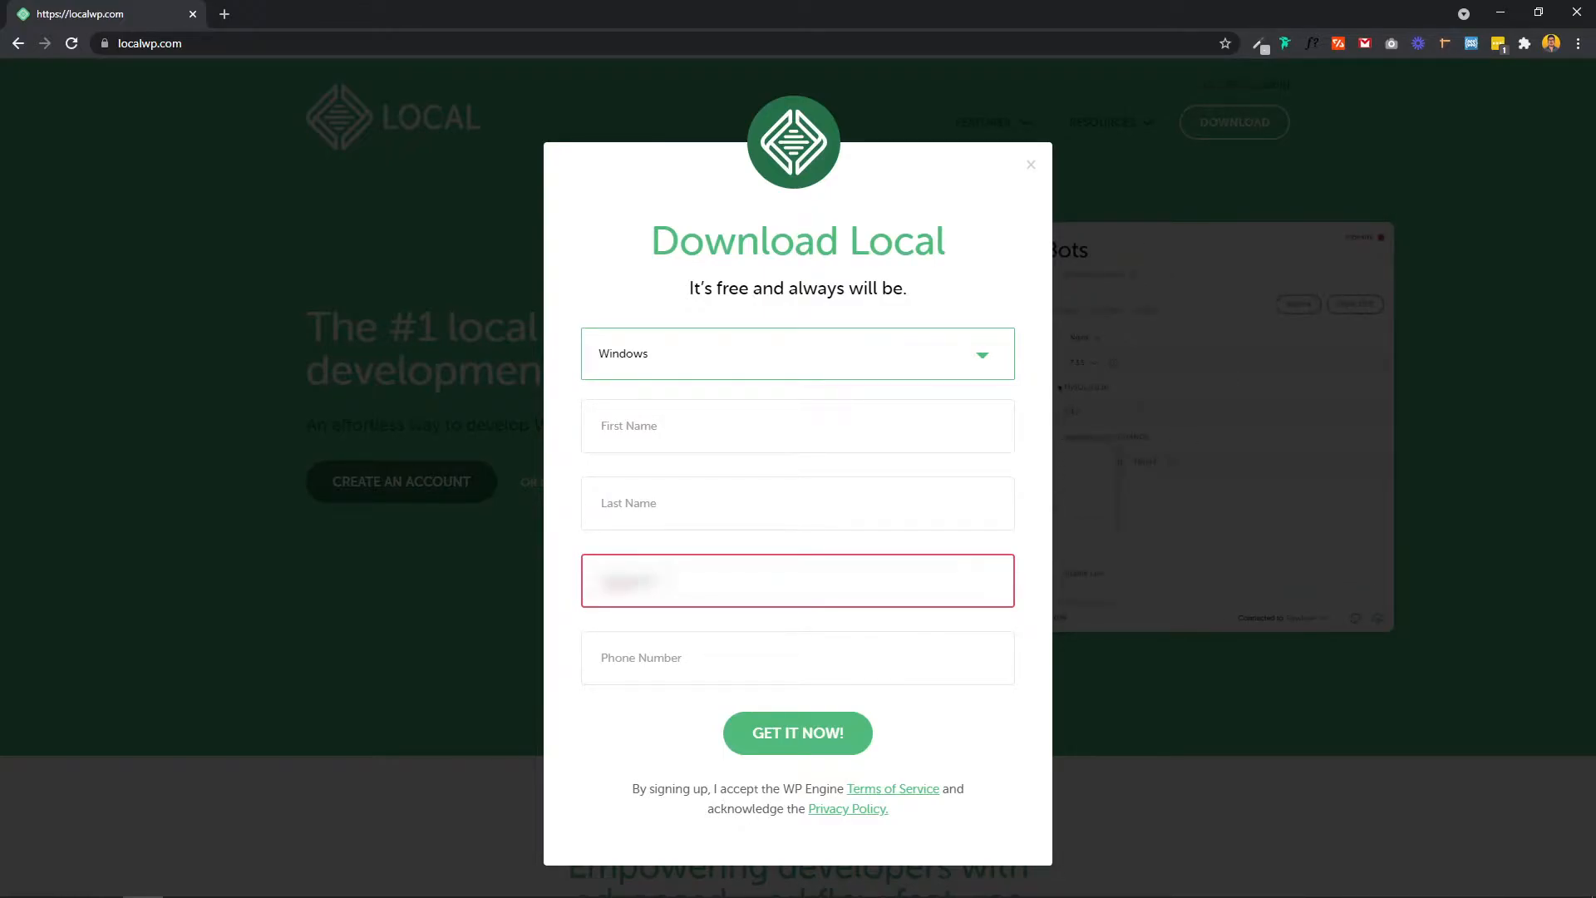
{"action": "type", "text": "???????"}
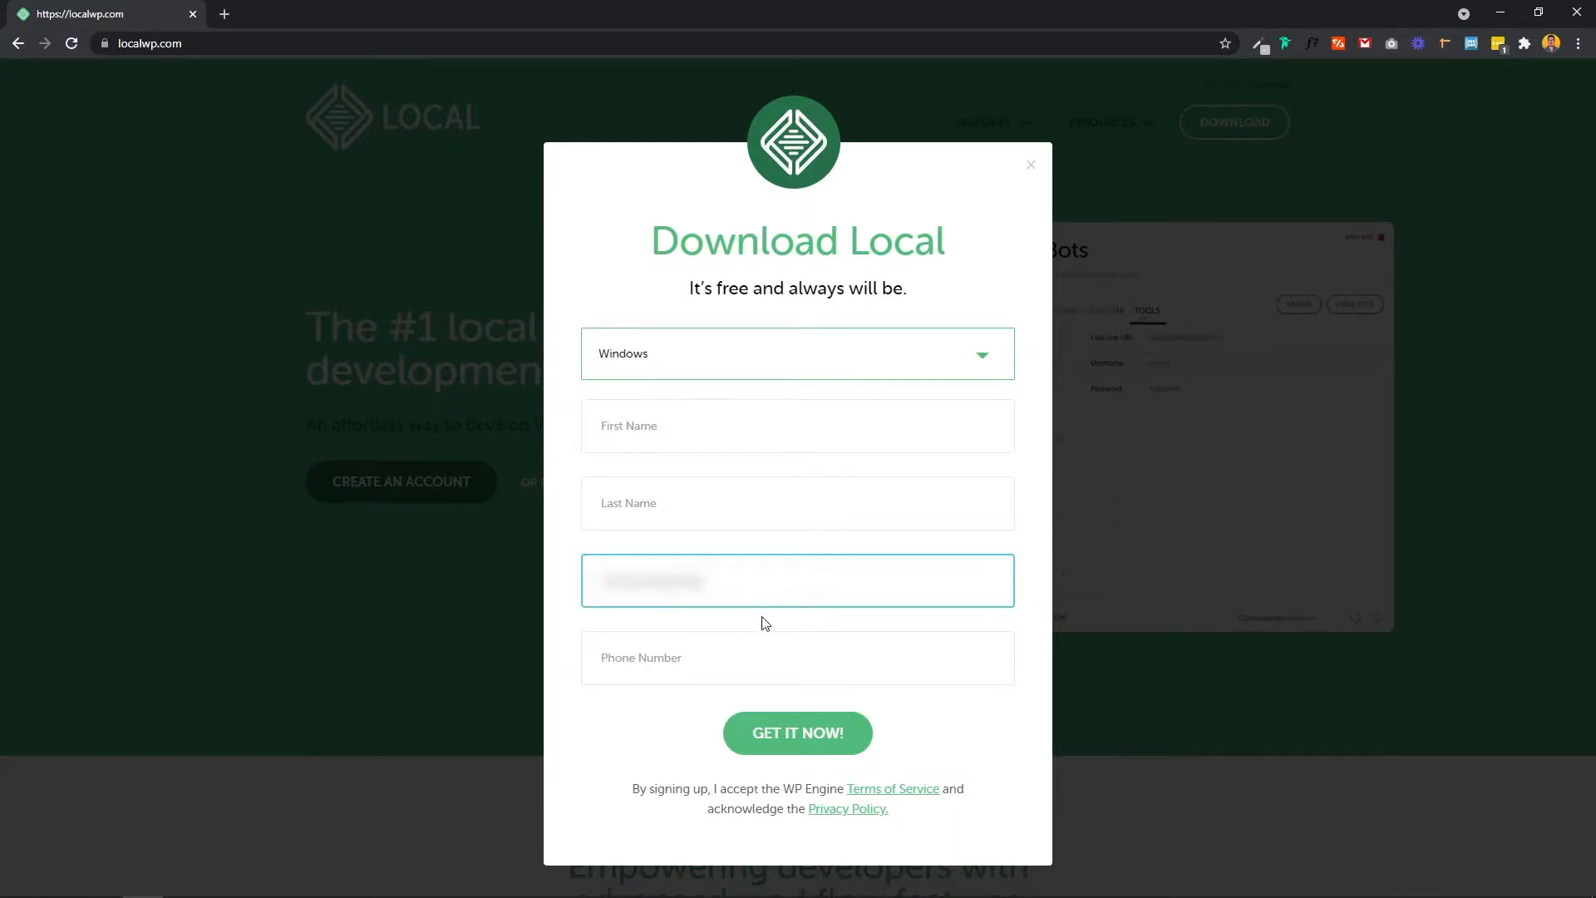
{"action": "left_click", "coordinate": [761, 741]}
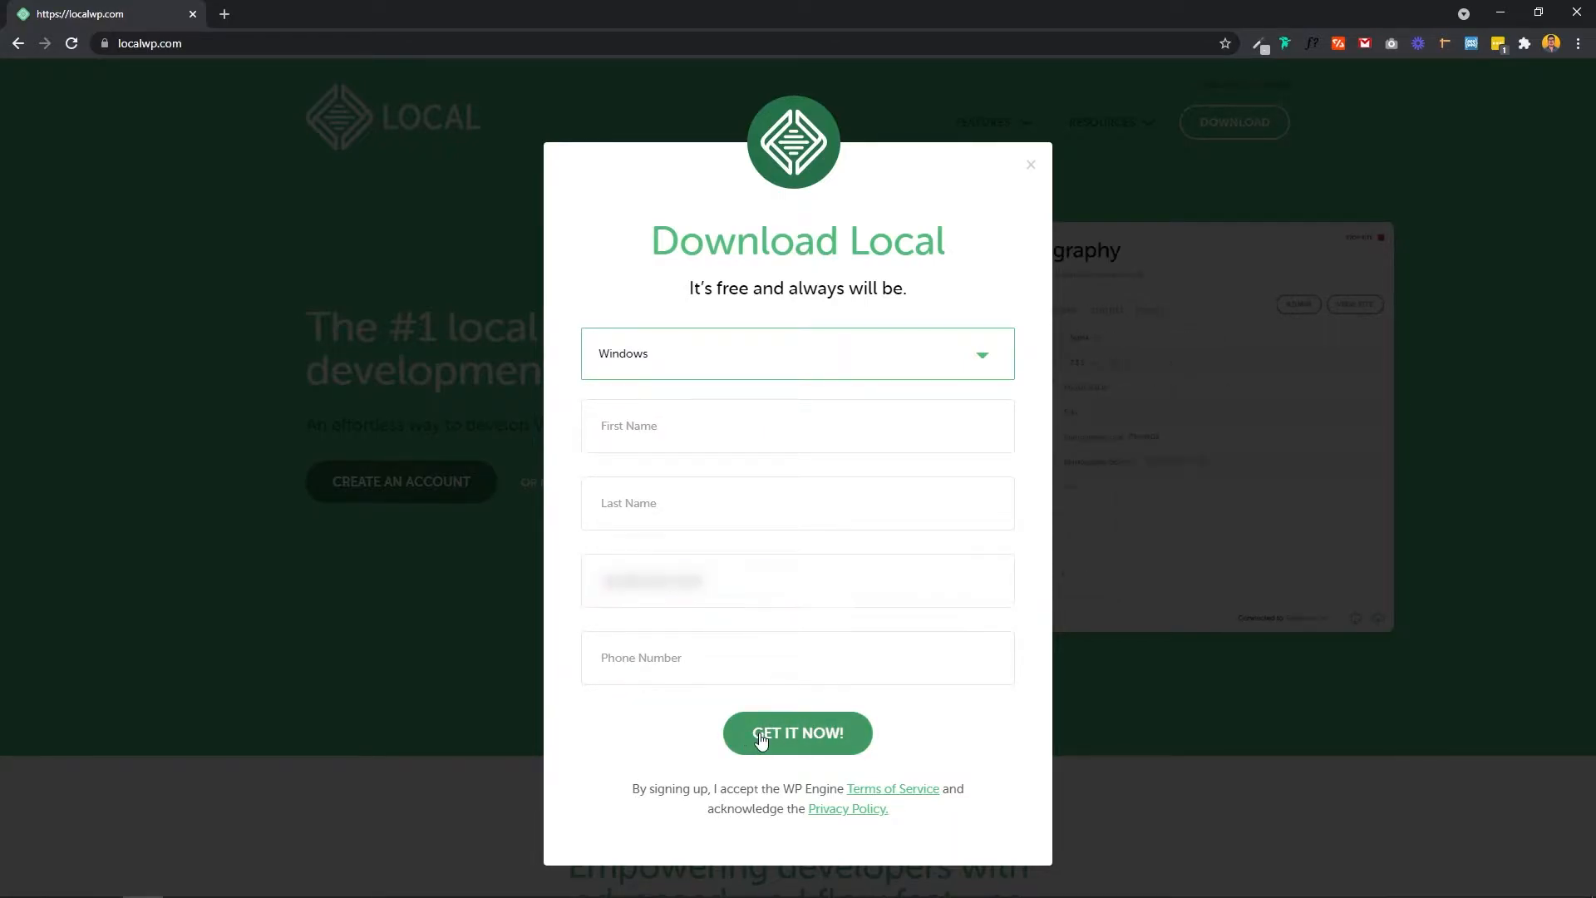
Step: Submit the form, save local-6.1.2-windows.exe to the Temp\WP folder, and run it
{"action": "left_click", "coordinate": [761, 741]}
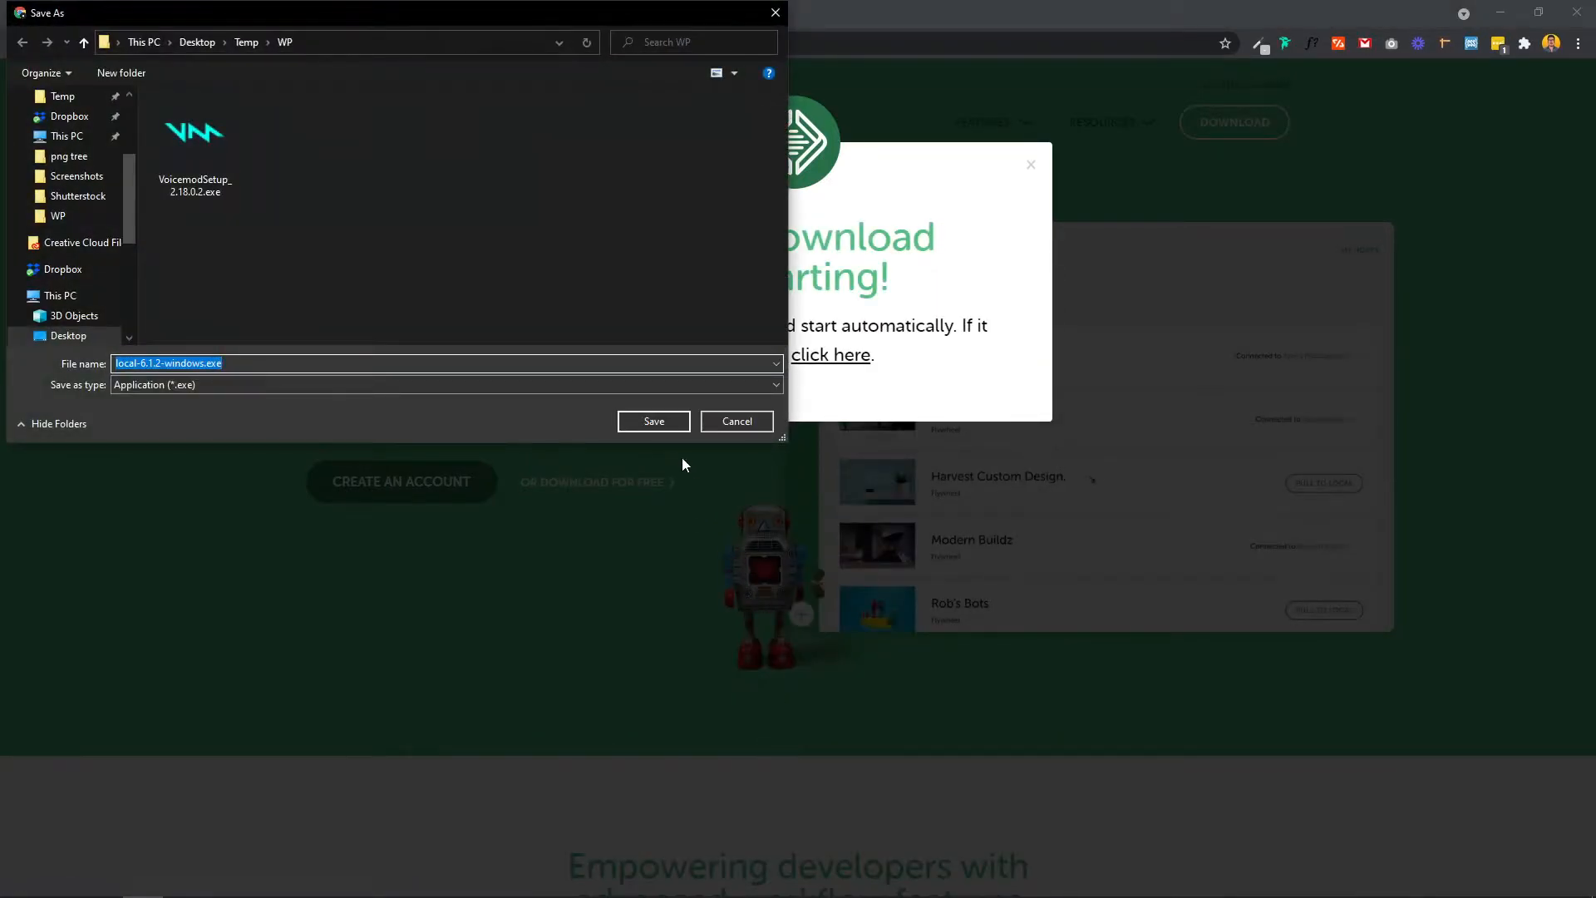
{"action": "left_click", "coordinate": [654, 431]}
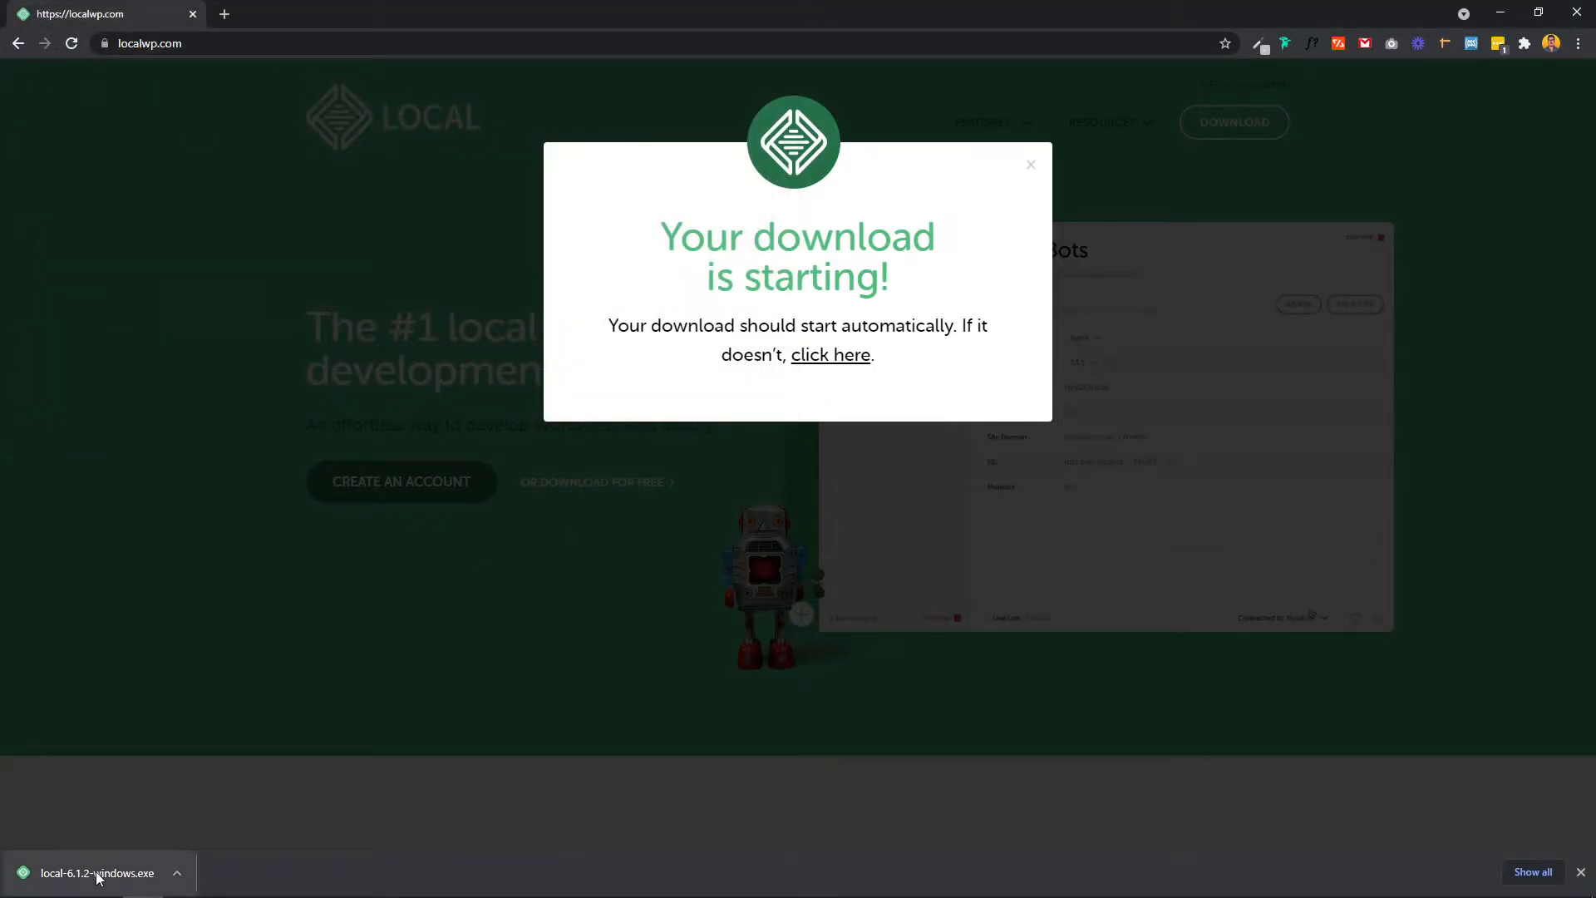
{"action": "left_click", "coordinate": [99, 875]}
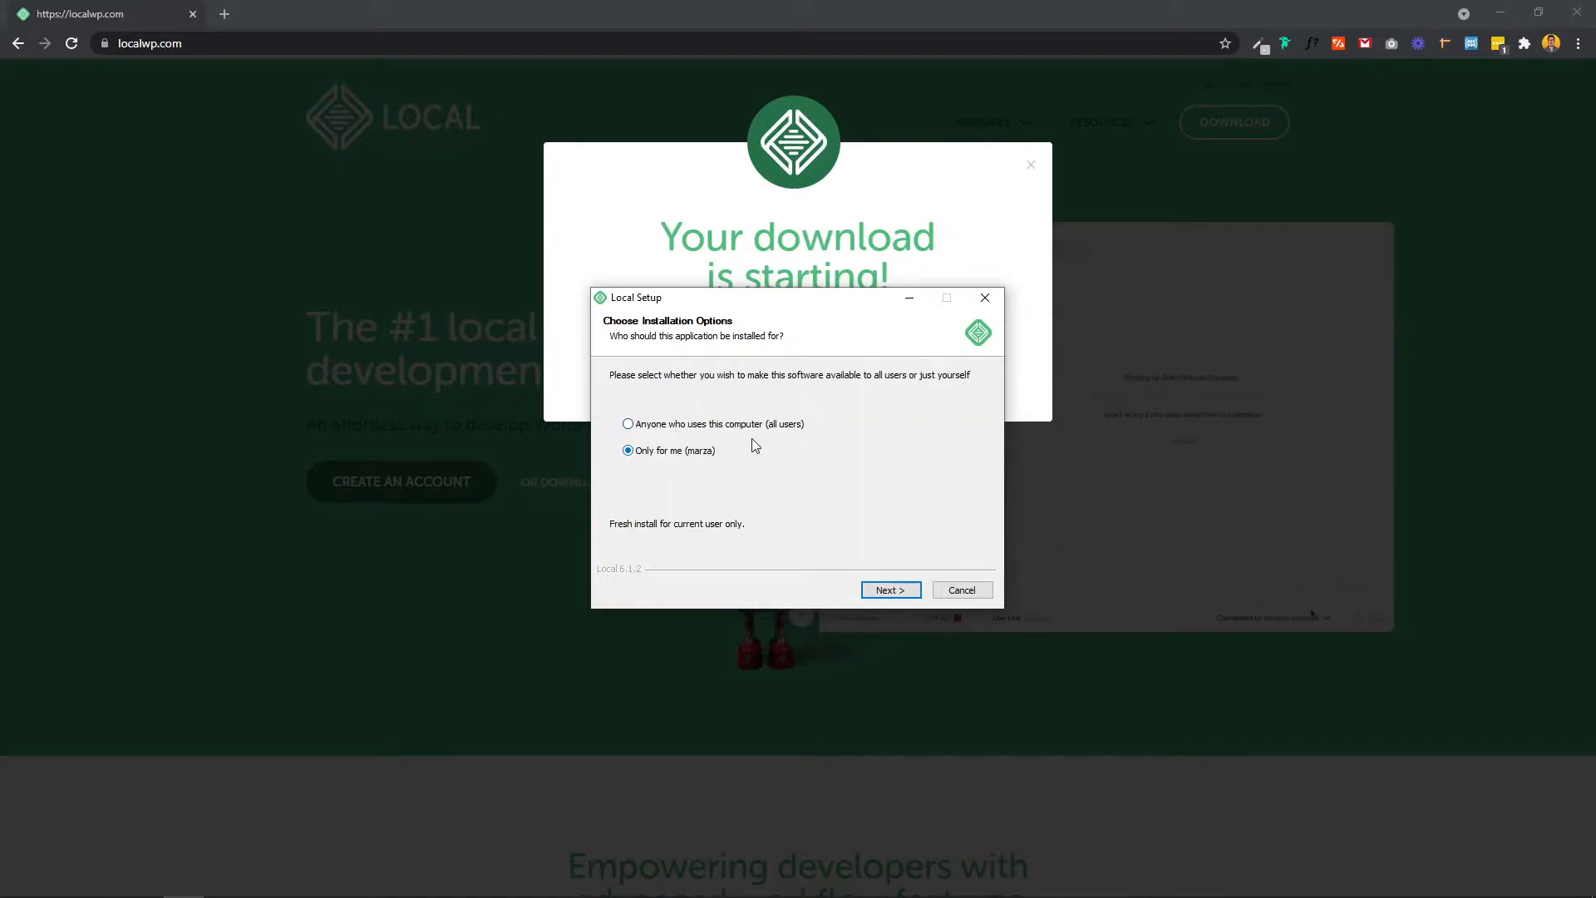
Step: Install Local 6.1.2 for anyone using this computer into the default folder, then run it
{"action": "left_click", "coordinate": [694, 425]}
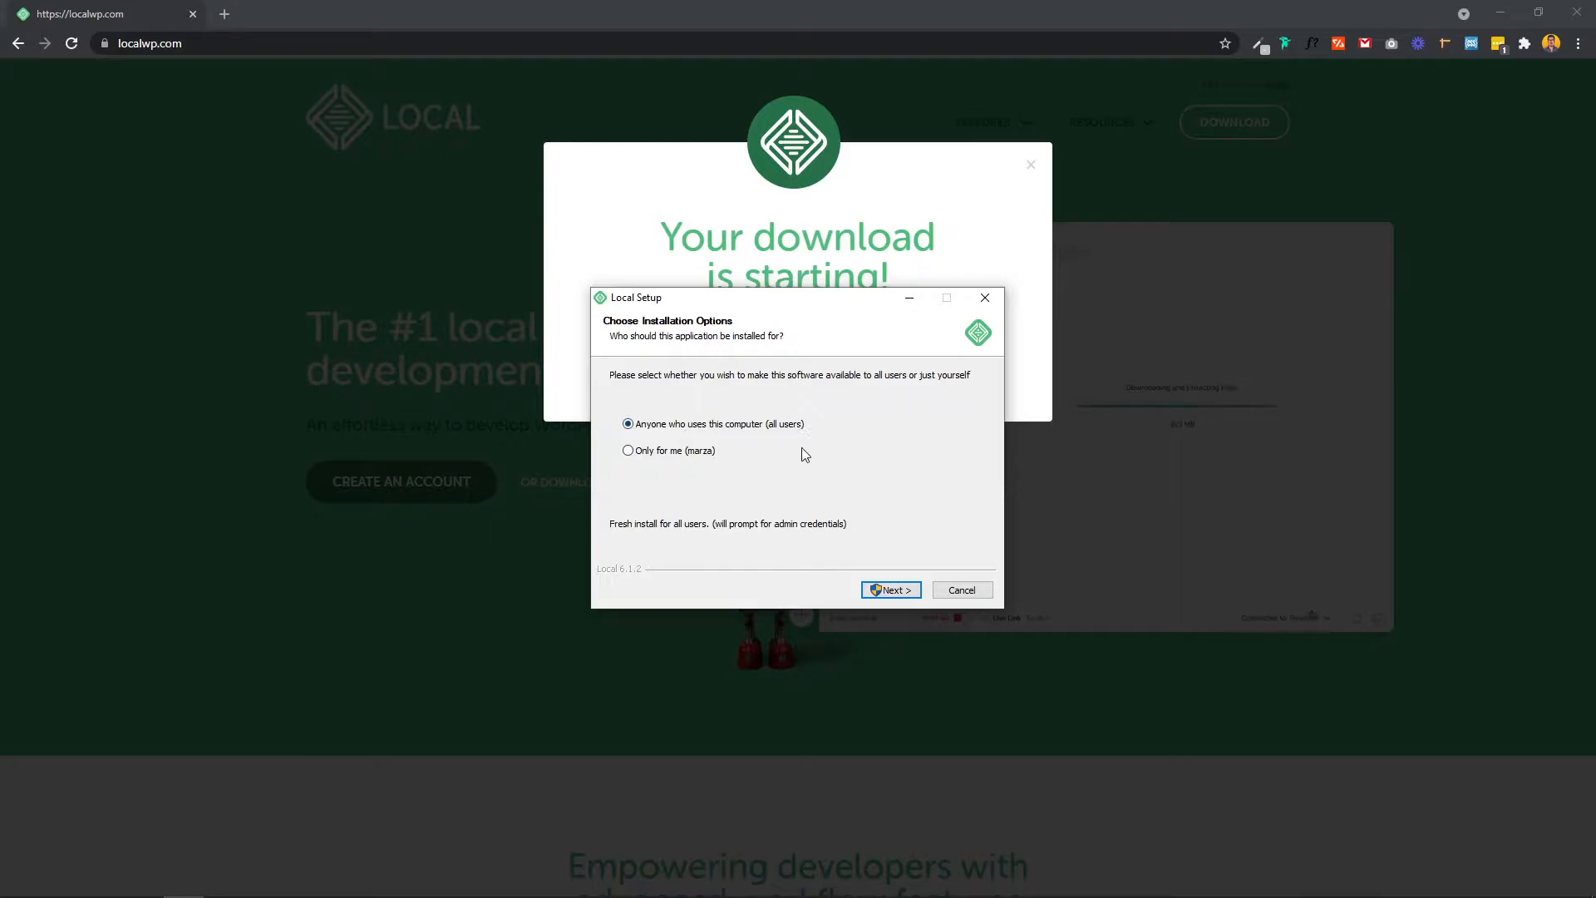
{"action": "left_click", "coordinate": [890, 590]}
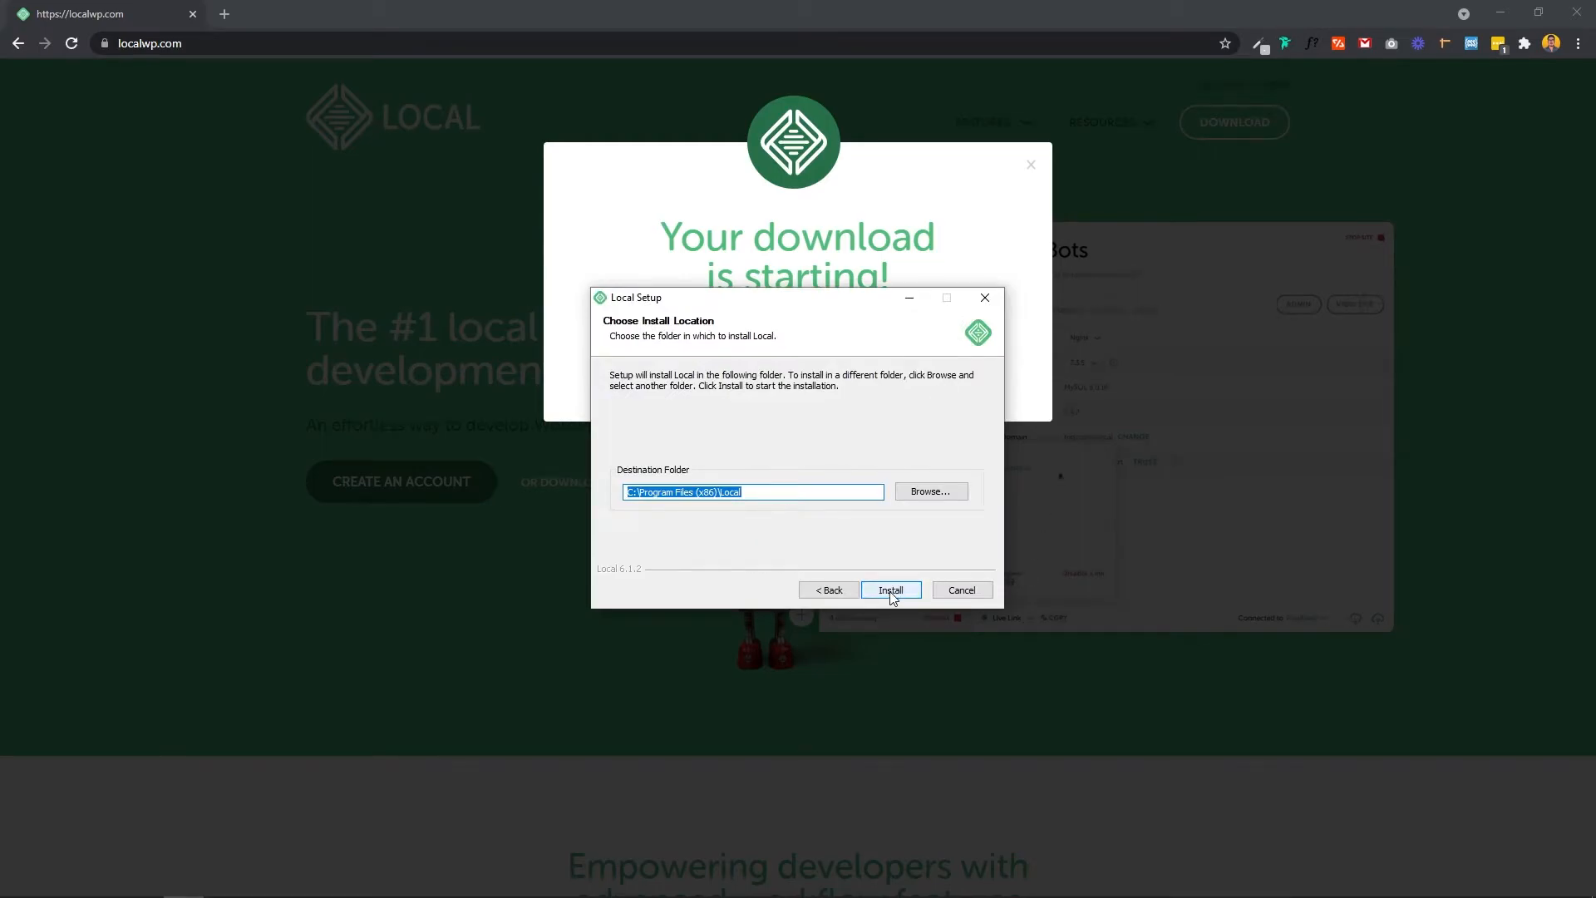
{"action": "left_click", "coordinate": [890, 591]}
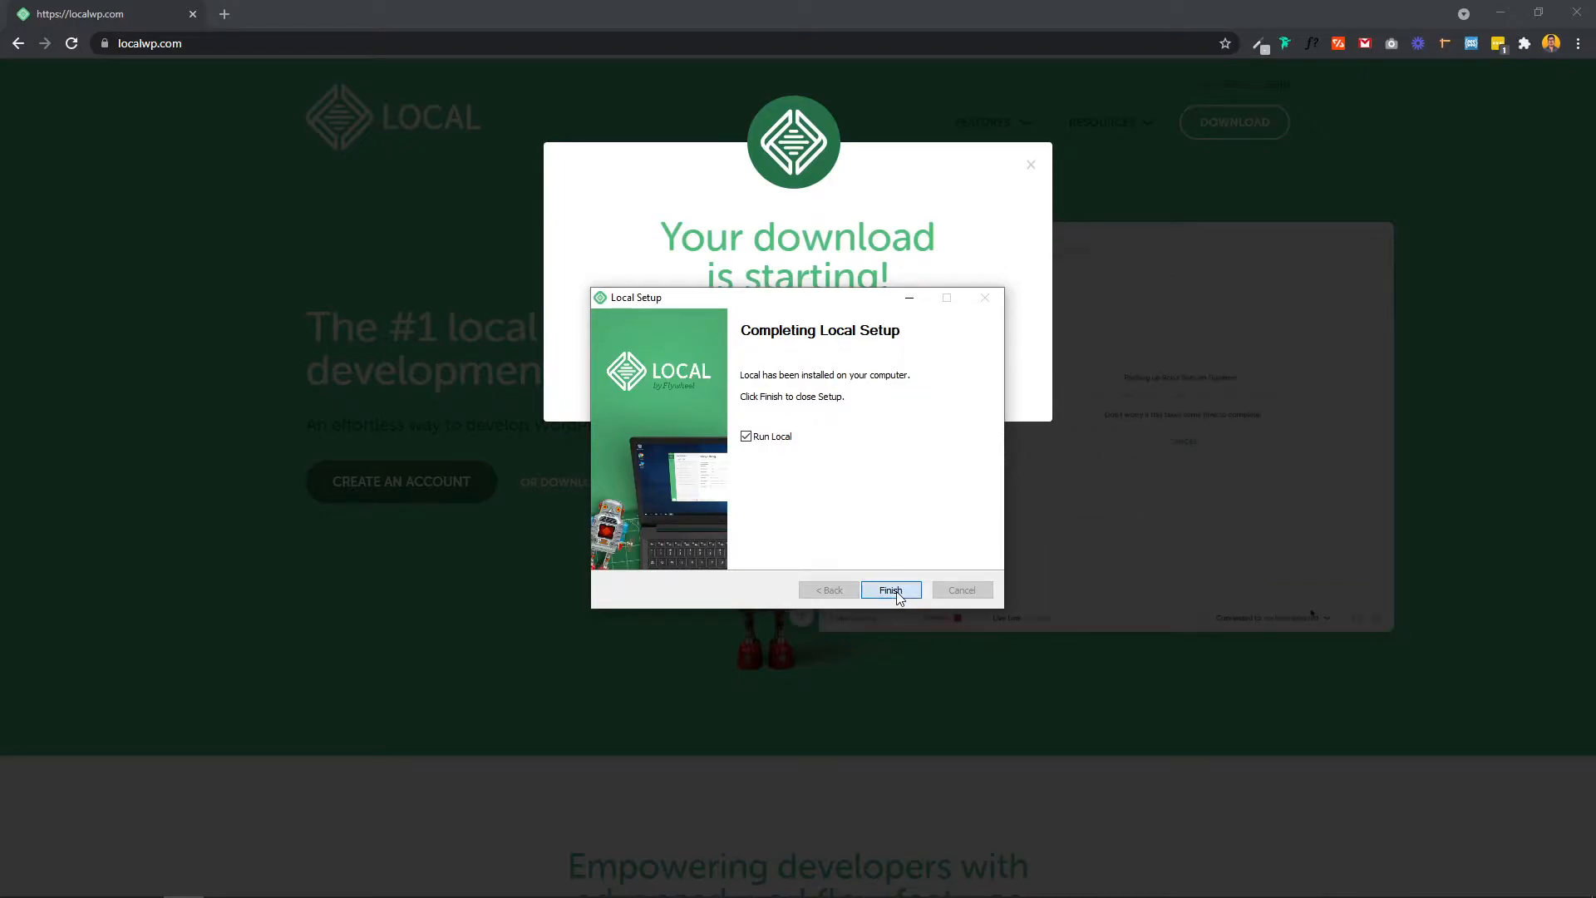
{"action": "left_click", "coordinate": [896, 592]}
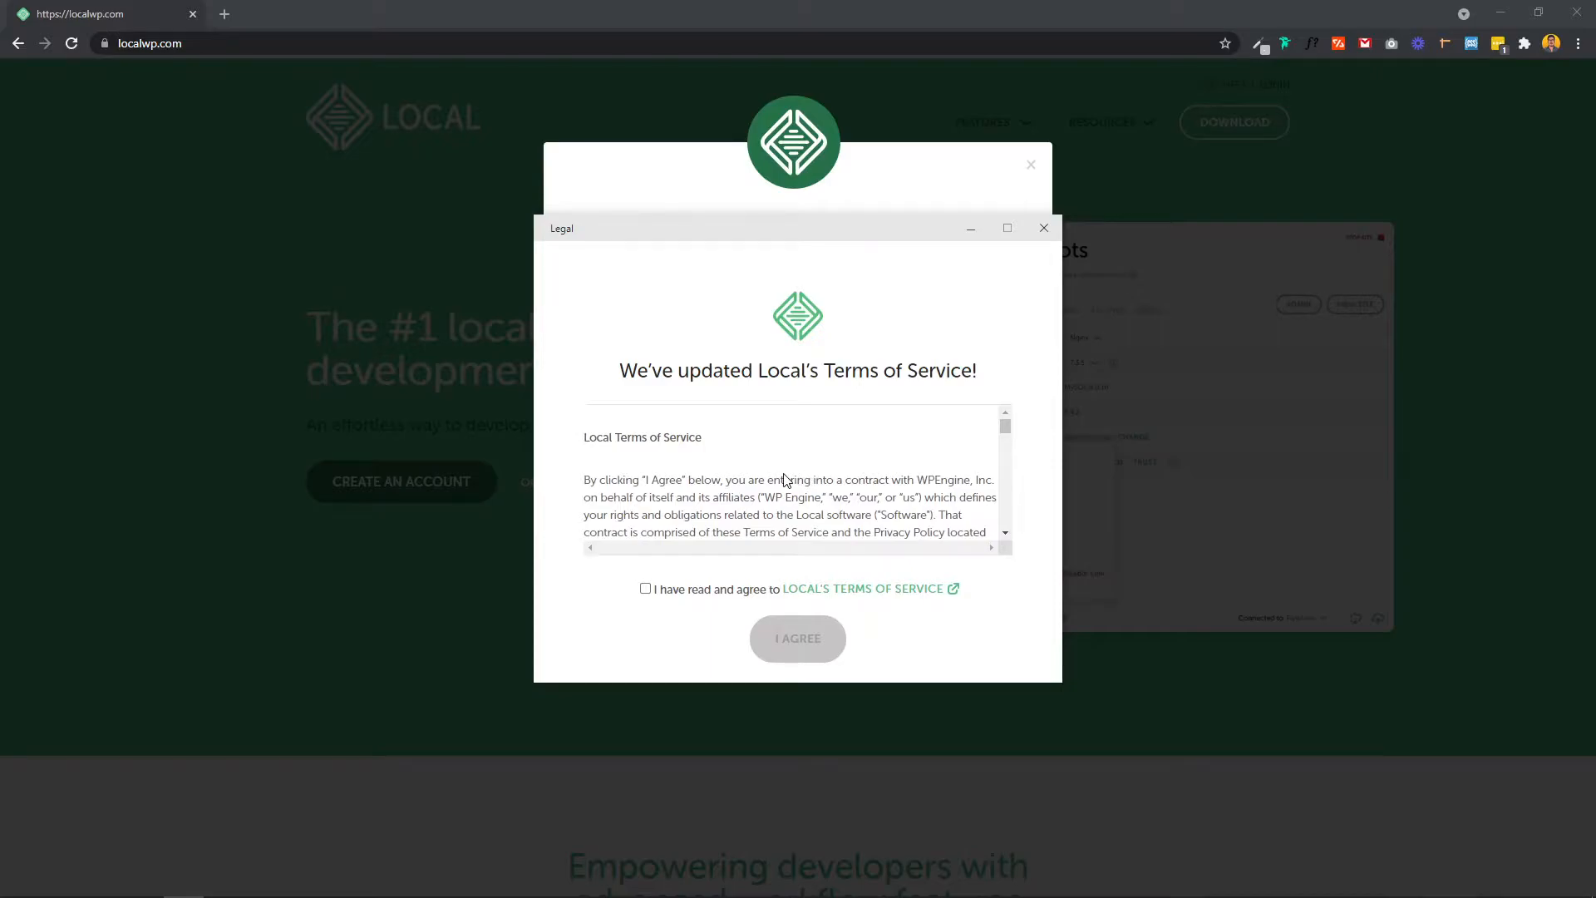
Step: Agree to the updated Terms of Service and answer No to error reporting
{"action": "scroll", "coordinate": [735, 509], "scroll_direction": "down", "scroll_amount": 1}
{"action": "left_click", "coordinate": [646, 589]}
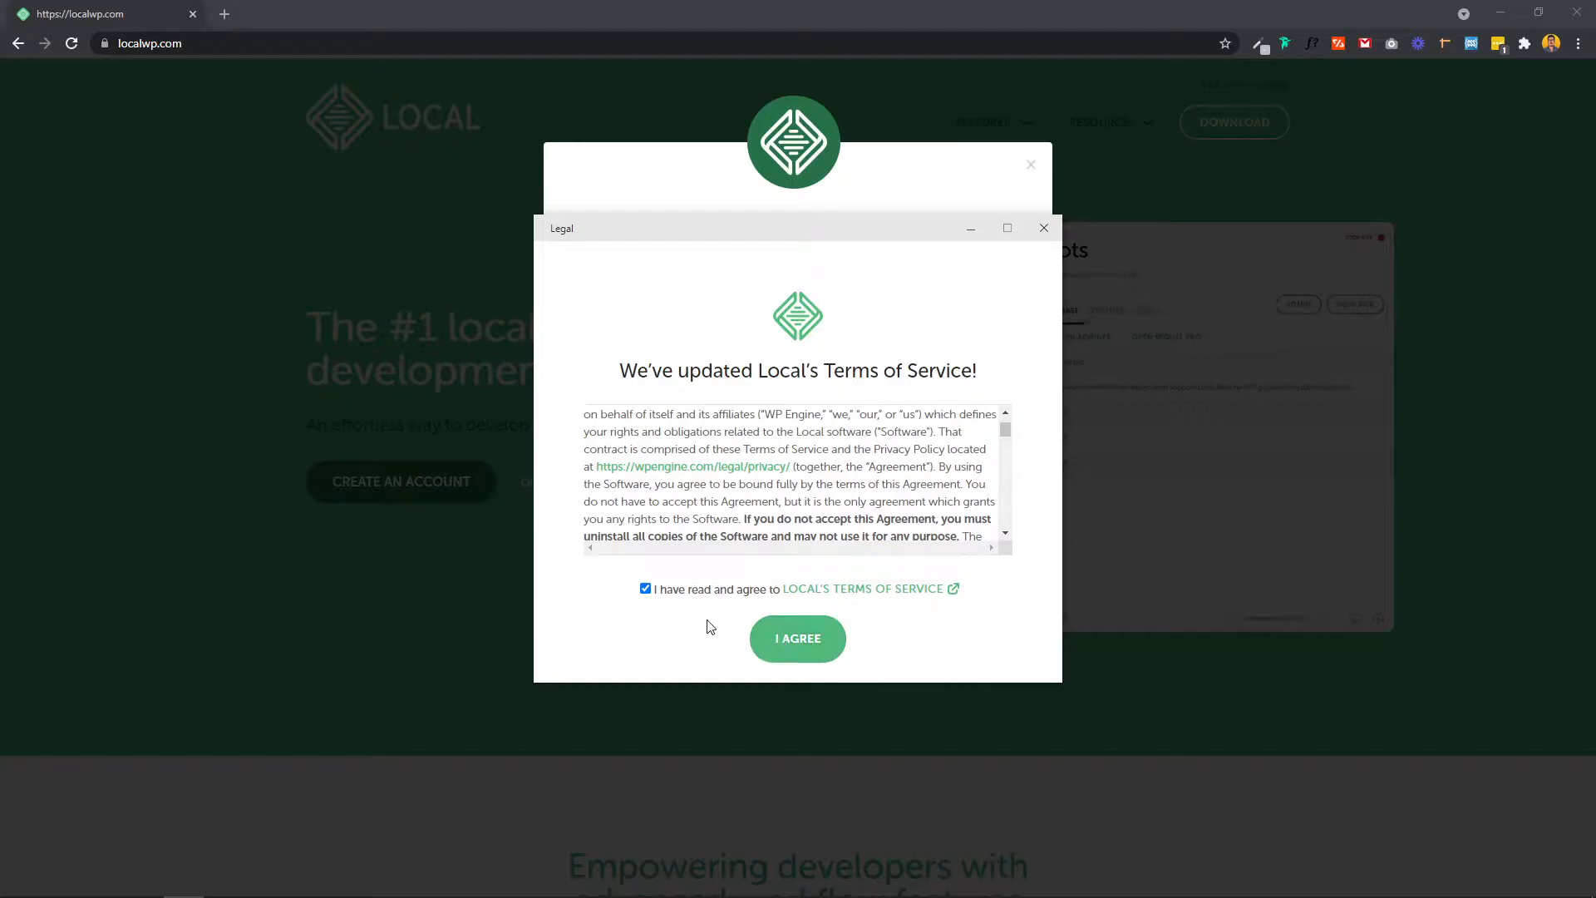
{"action": "left_click", "coordinate": [796, 640]}
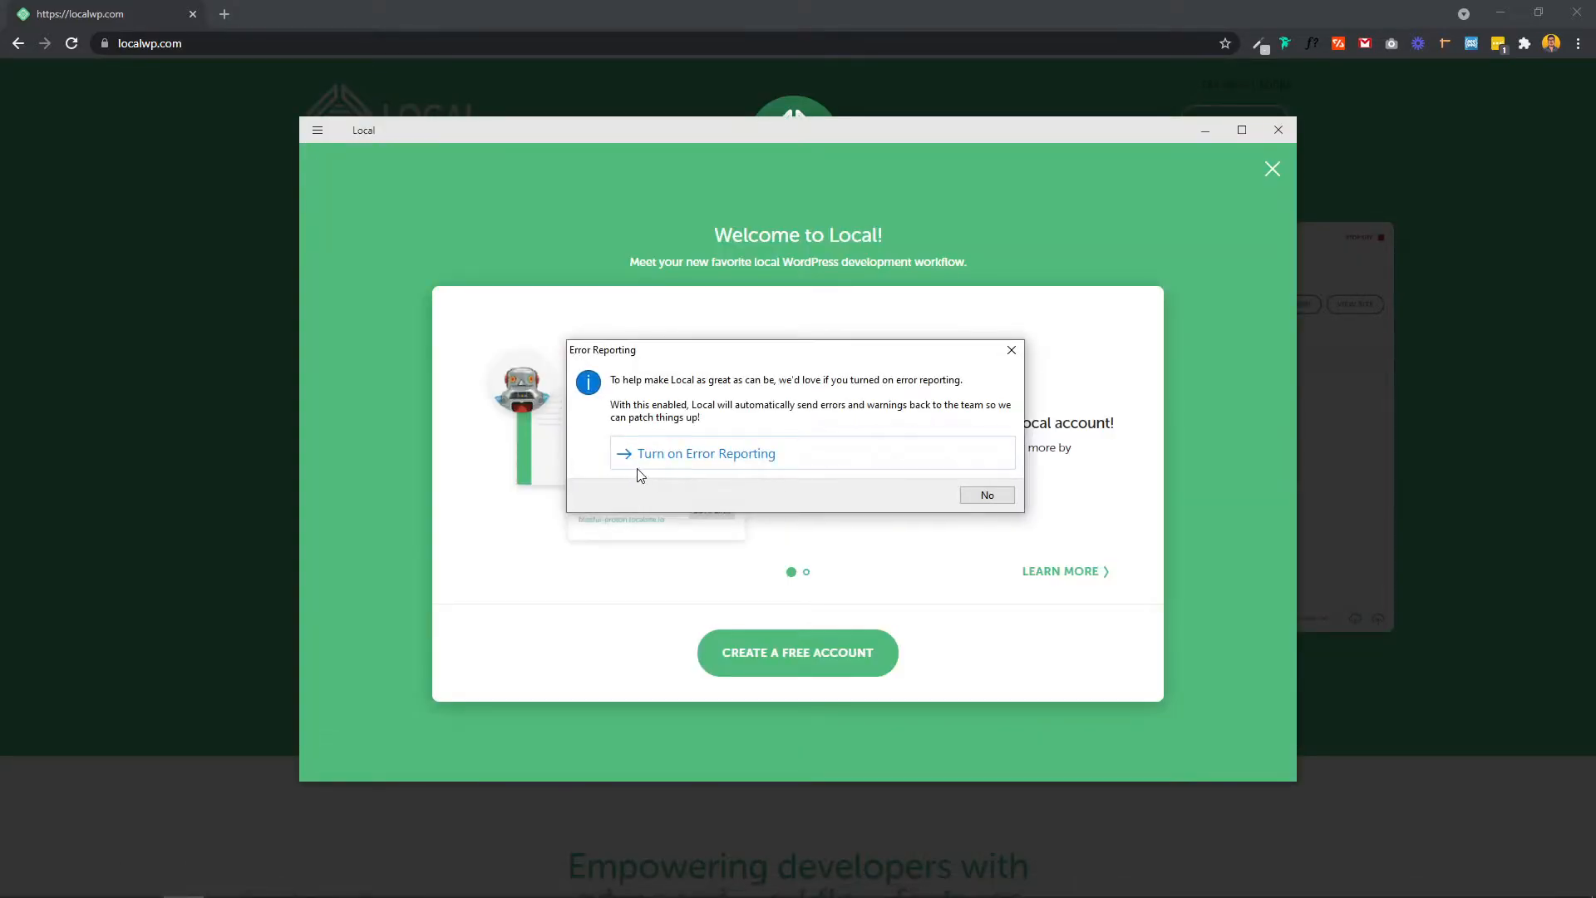
{"action": "left_click", "coordinate": [989, 496]}
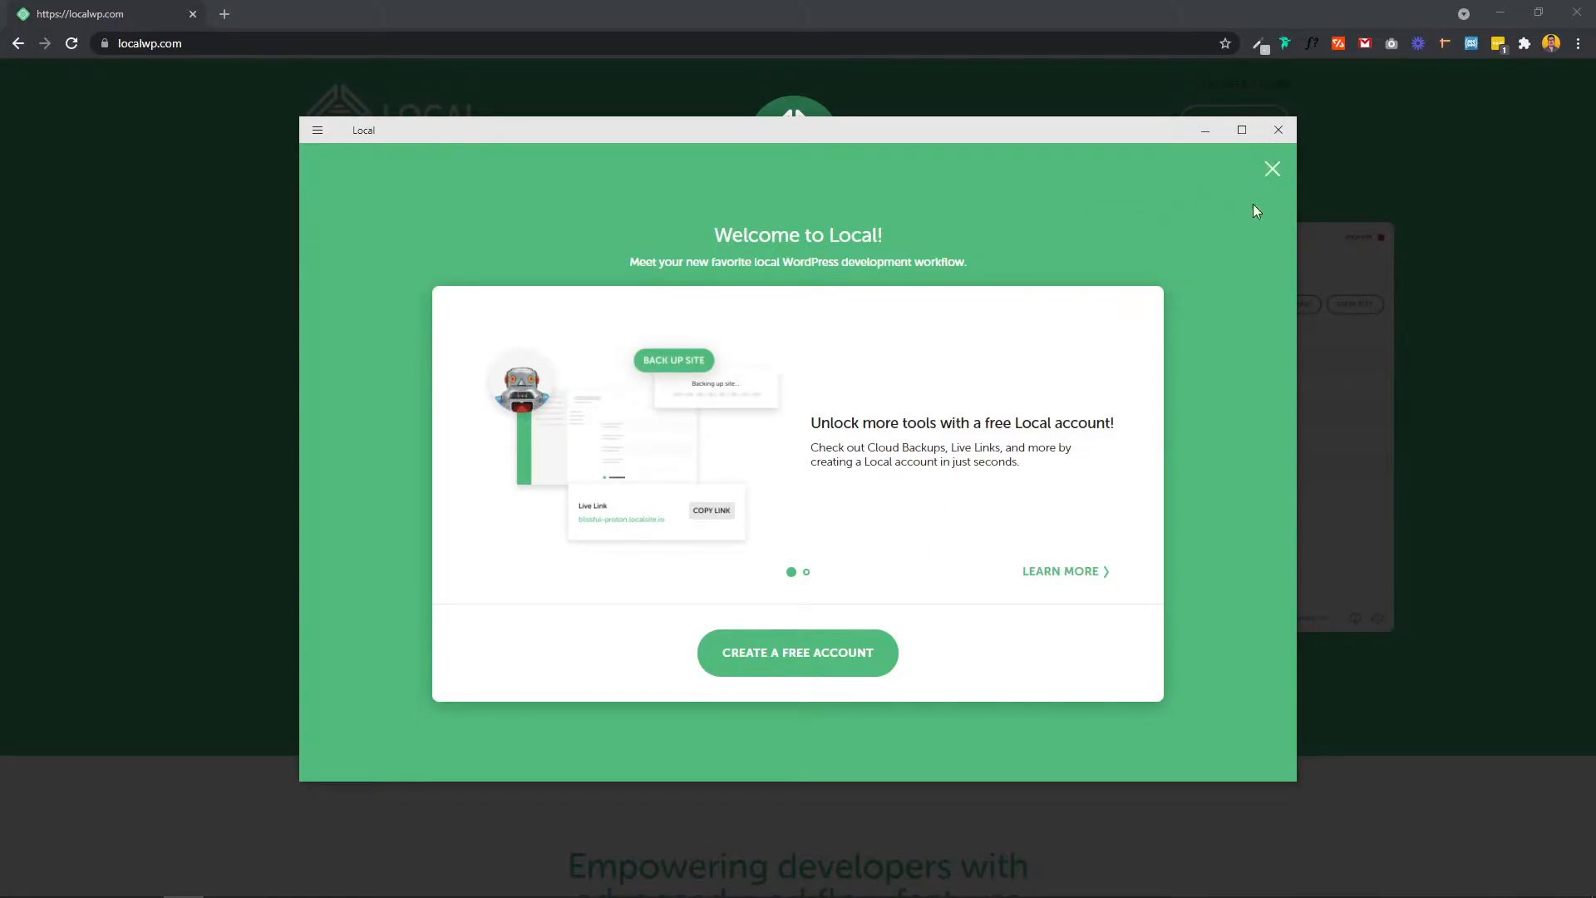
Step: Close the welcome overlay, then start and cancel a new site setup
{"action": "left_click", "coordinate": [1269, 179]}
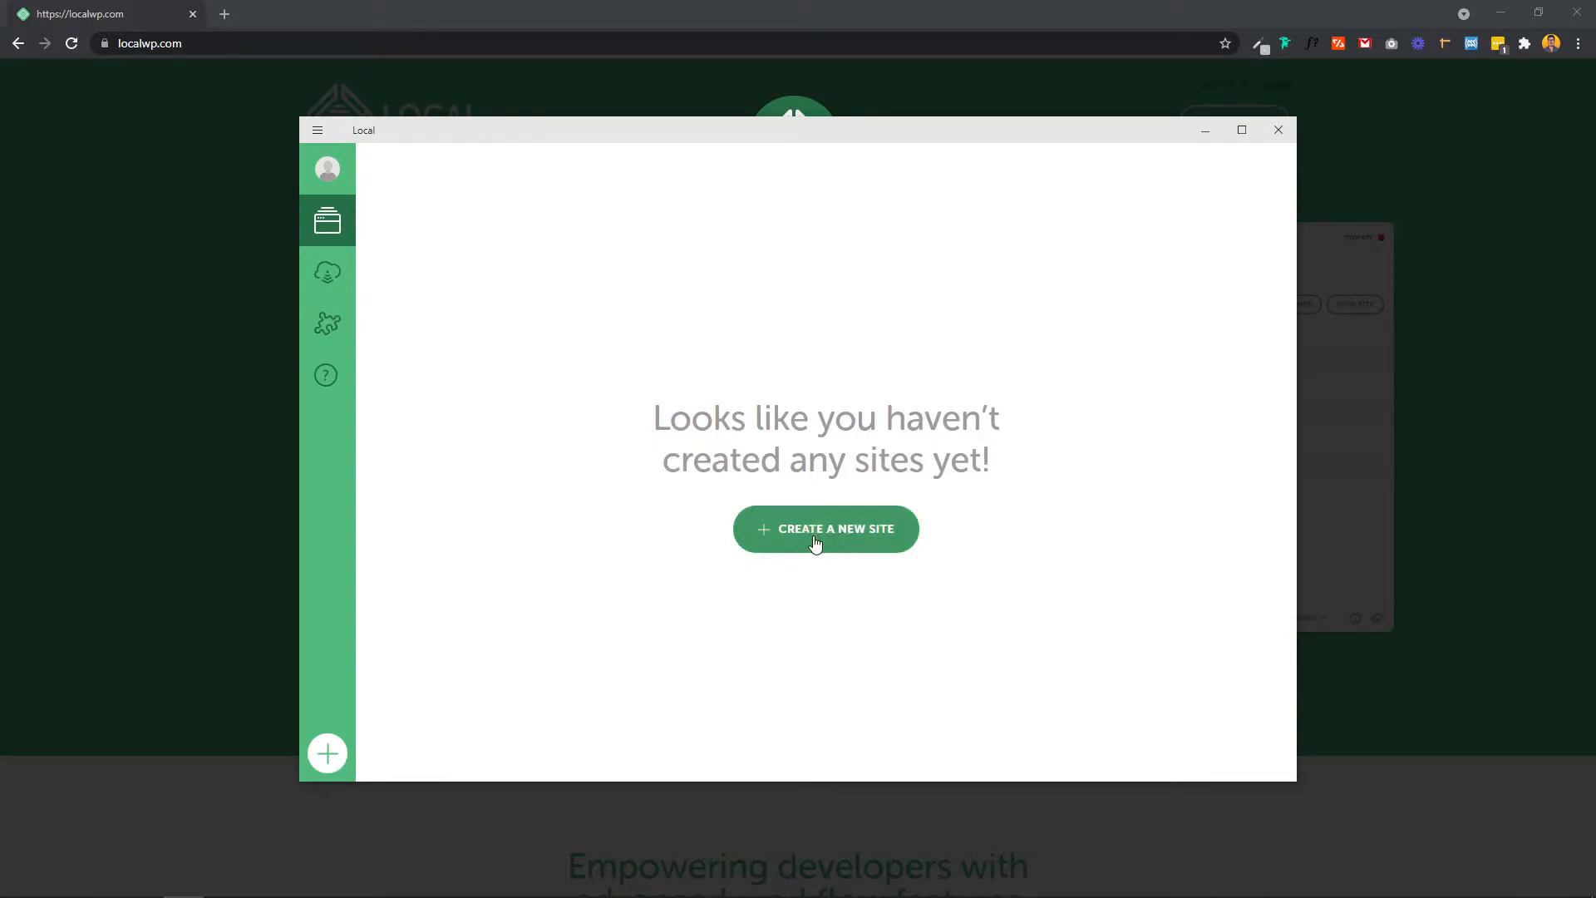
{"action": "left_click", "coordinate": [849, 530]}
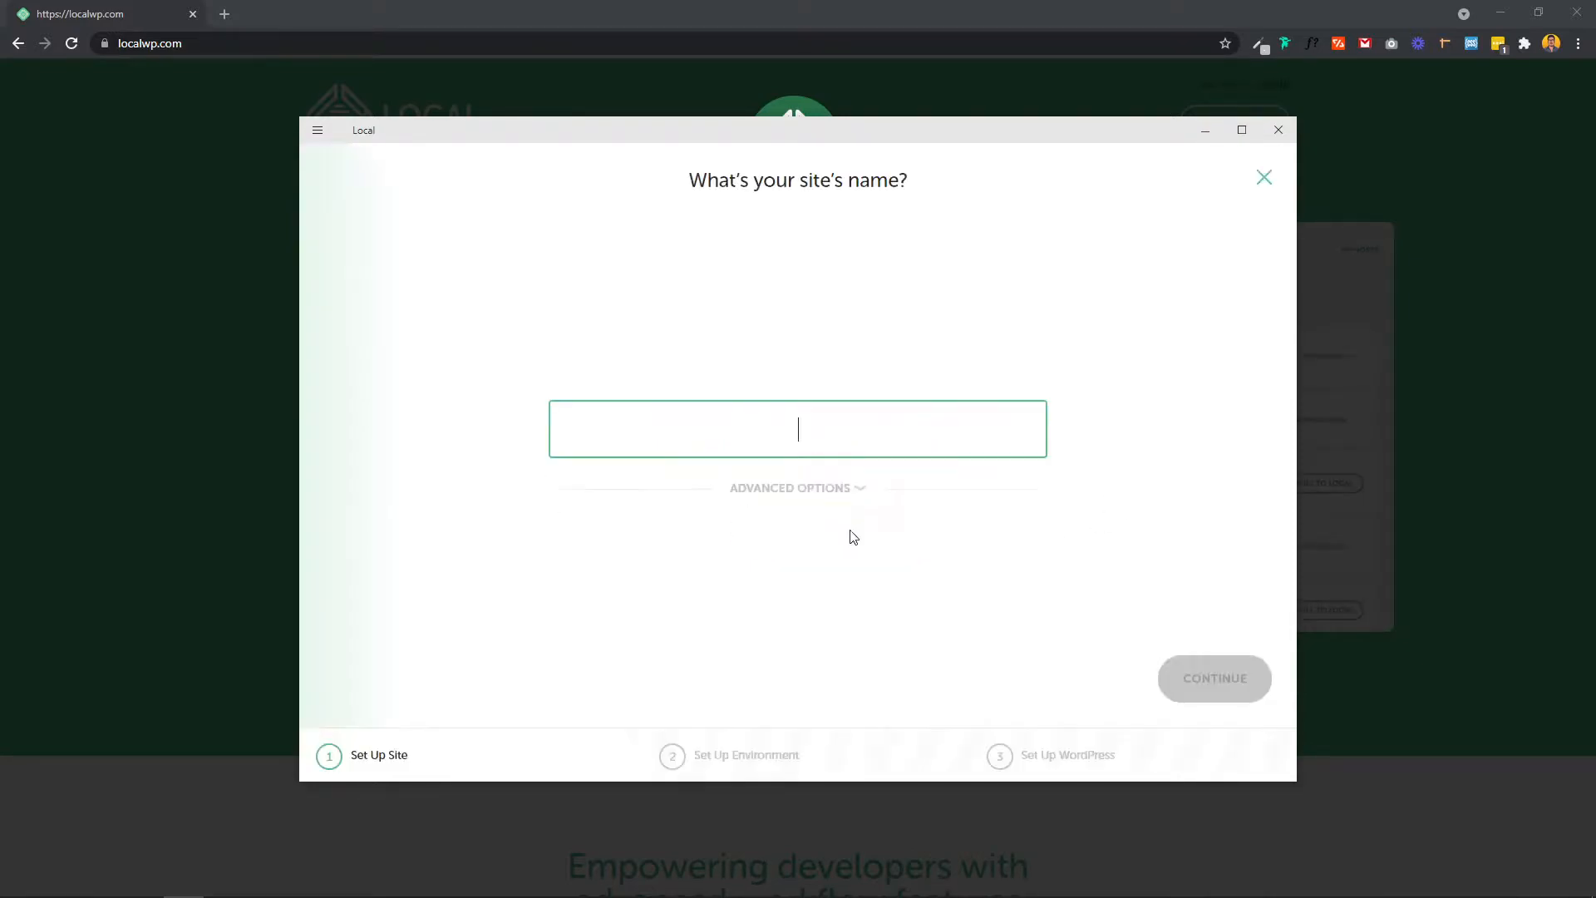
{"action": "left_click", "coordinate": [1272, 183]}
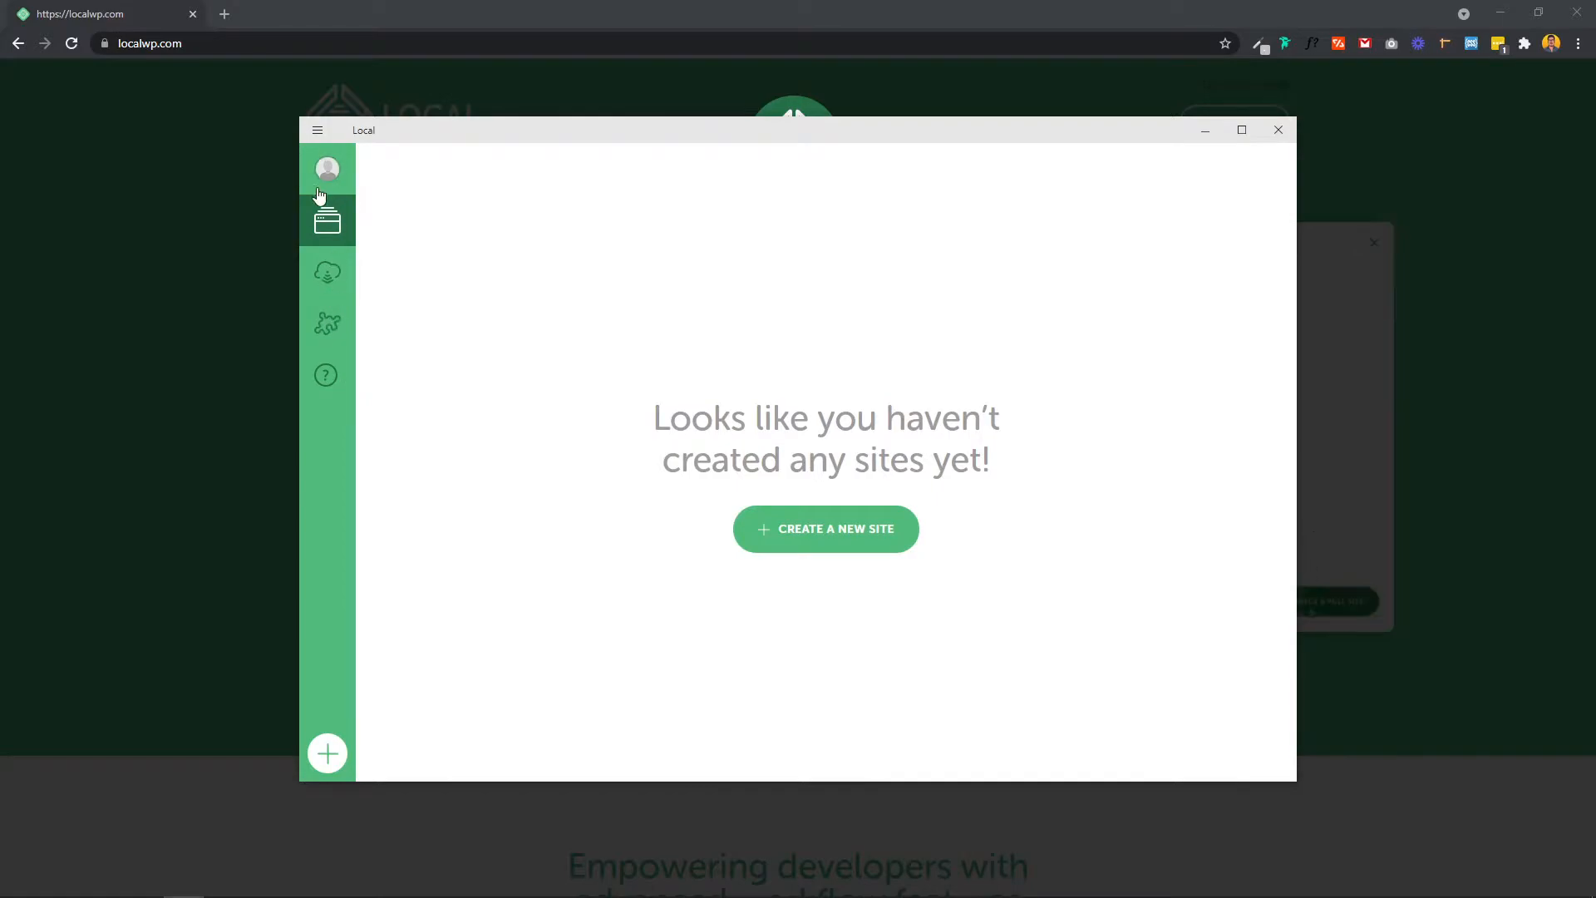
Step: Dismiss the log-in popover and go to the Connect page
{"action": "mouse_move", "coordinate": [331, 168]}
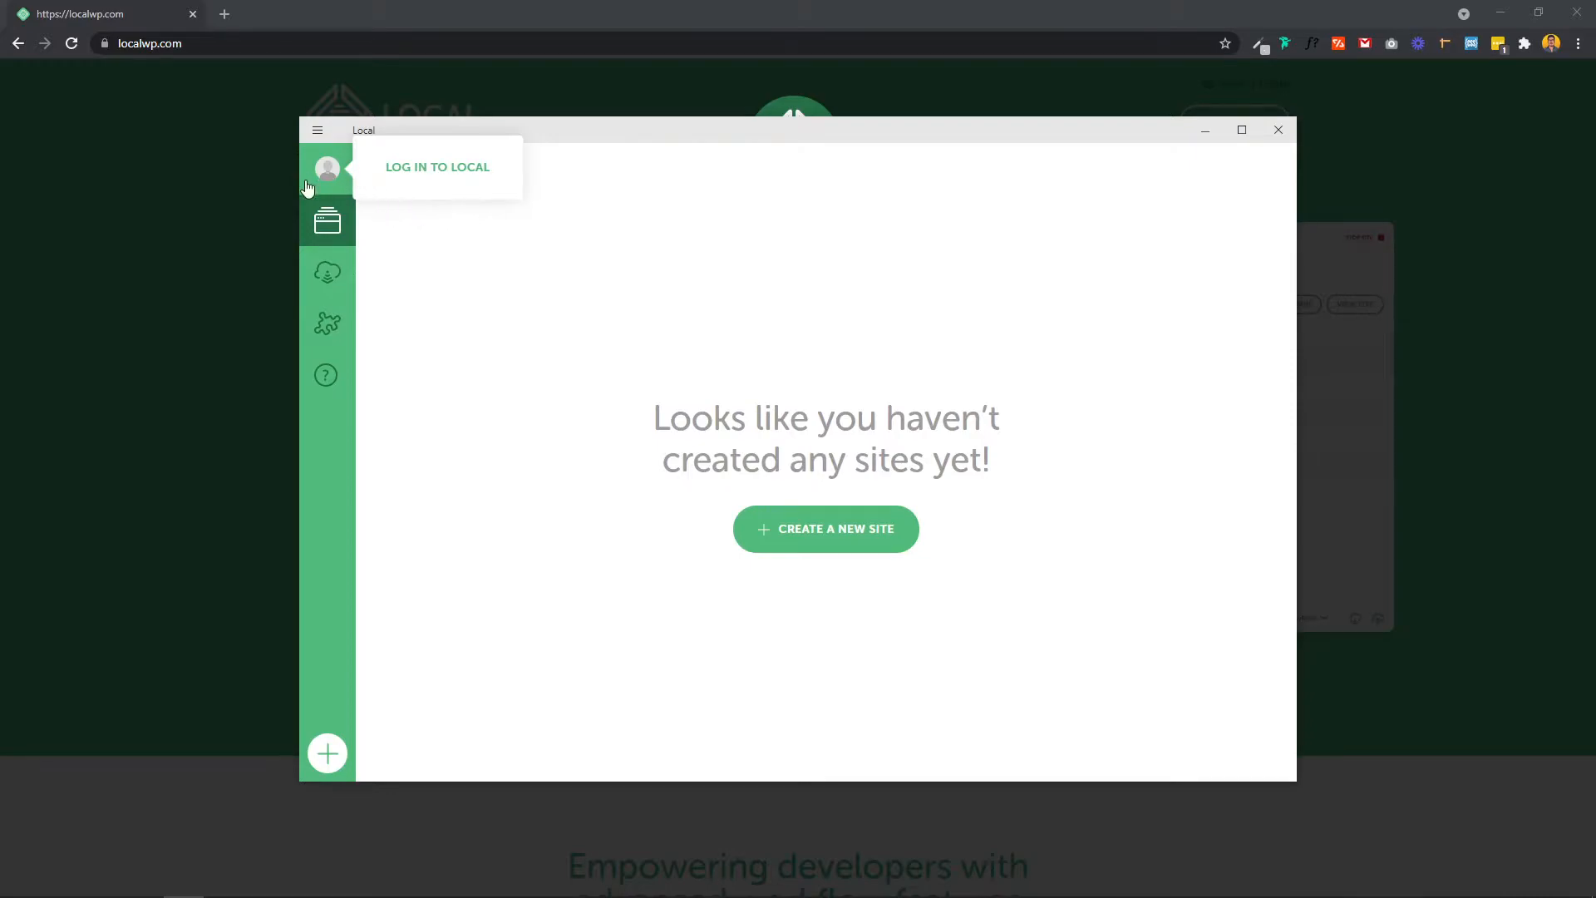
{"action": "left_click", "coordinate": [329, 242]}
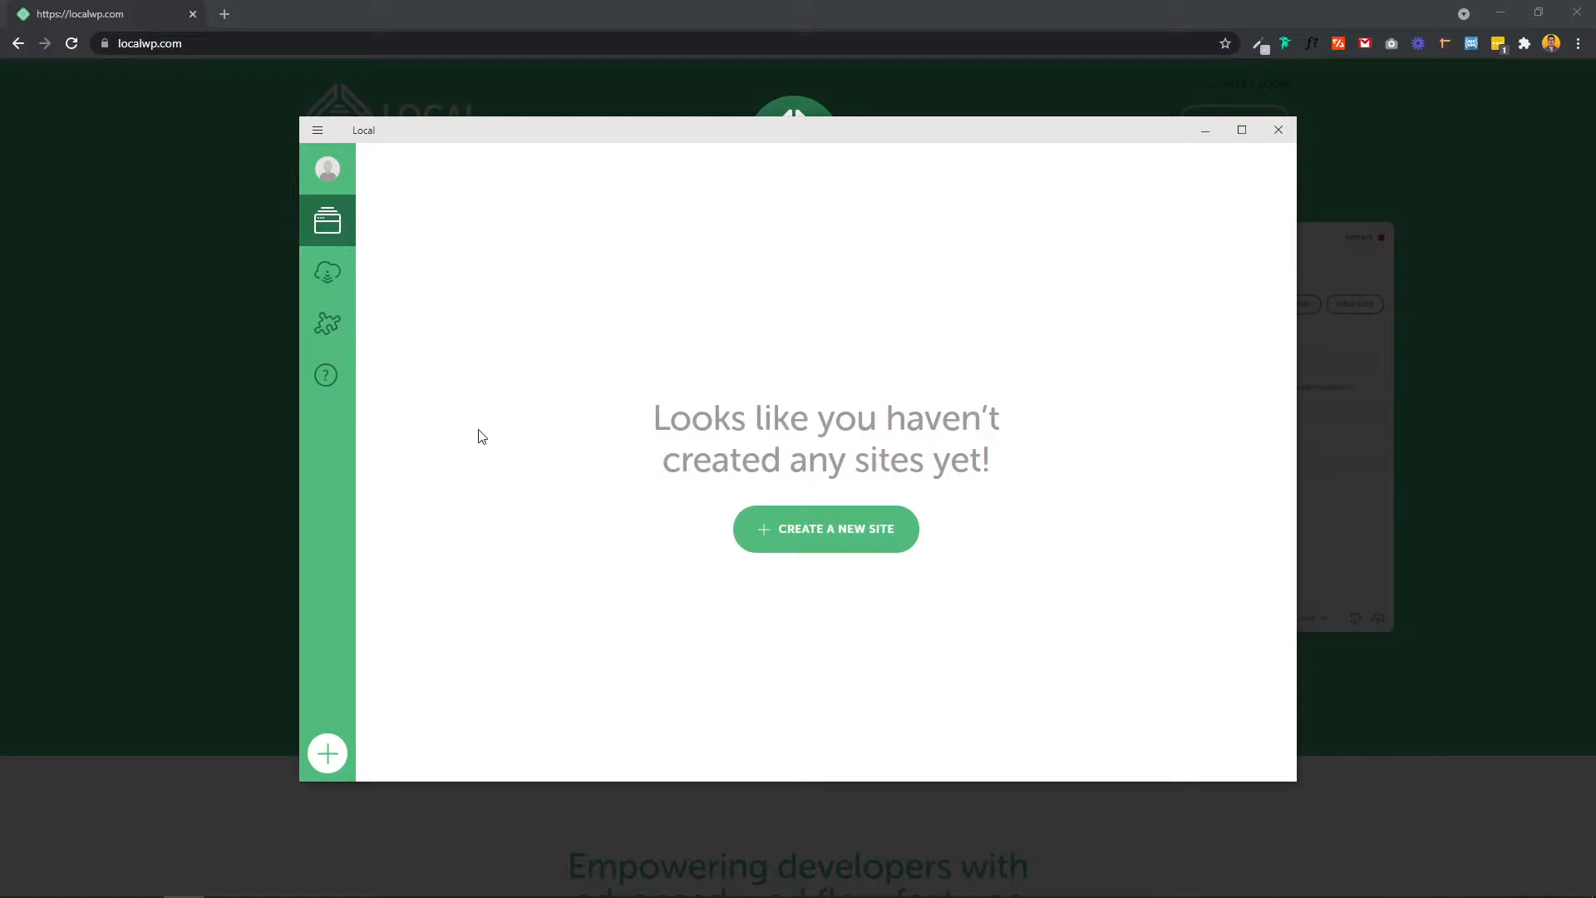
{"action": "left_click", "coordinate": [329, 273]}
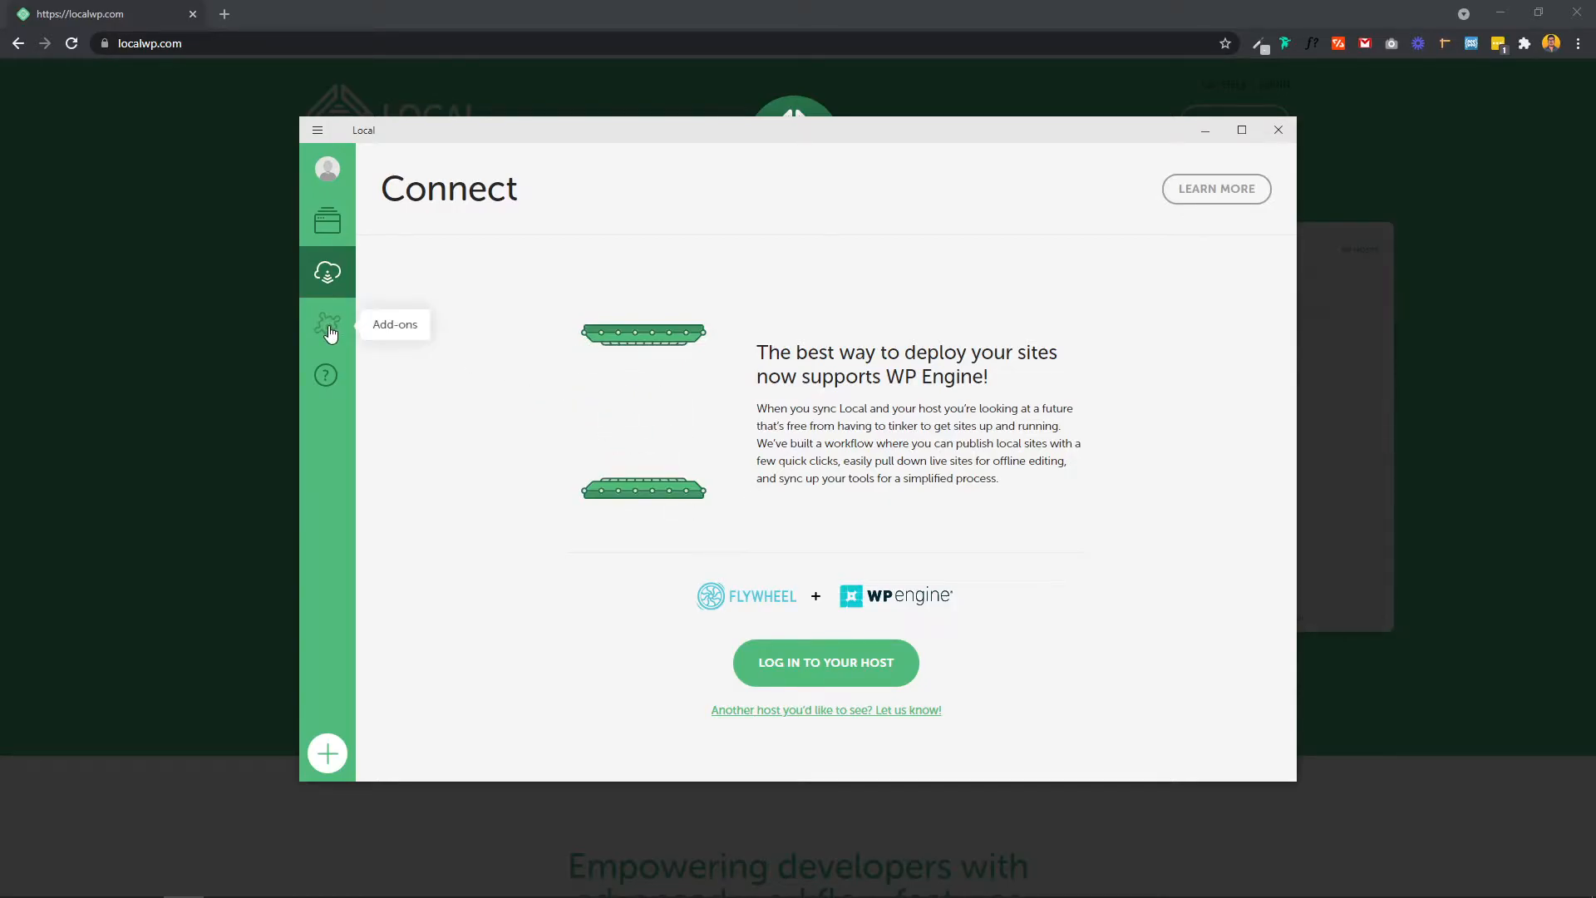
Step: Browse the Add-ons library, view the Notes add-on details, then return to Sites
{"action": "left_click", "coordinate": [328, 326]}
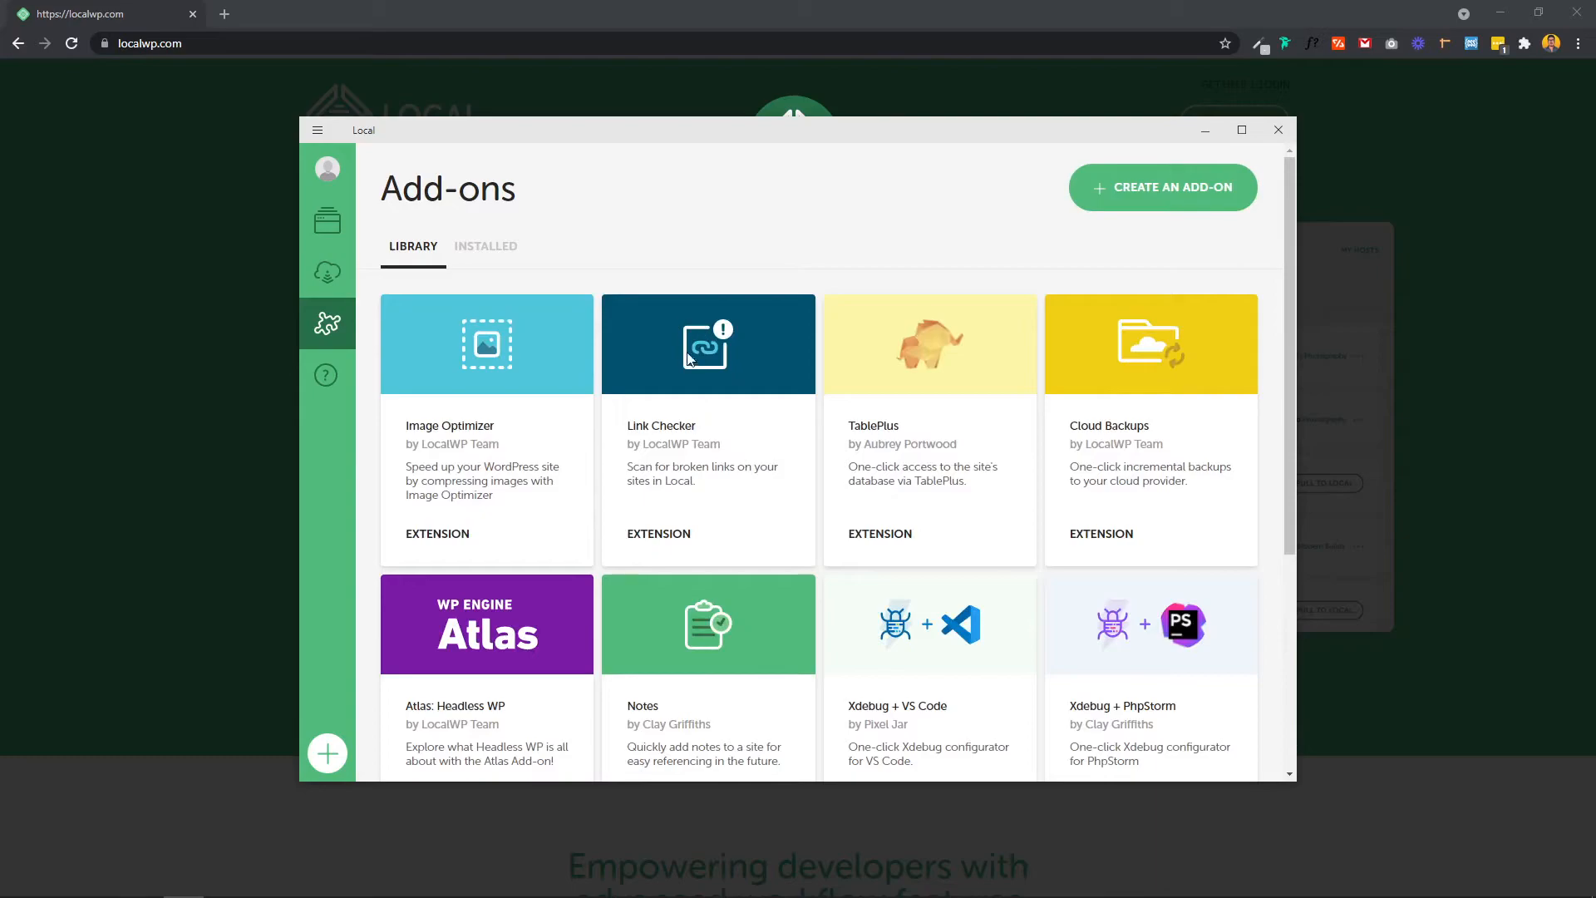
{"action": "scroll", "coordinate": [686, 358], "scroll_direction": "down", "scroll_amount": 2}
{"action": "scroll", "coordinate": [655, 391], "scroll_direction": "down", "scroll_amount": 1}
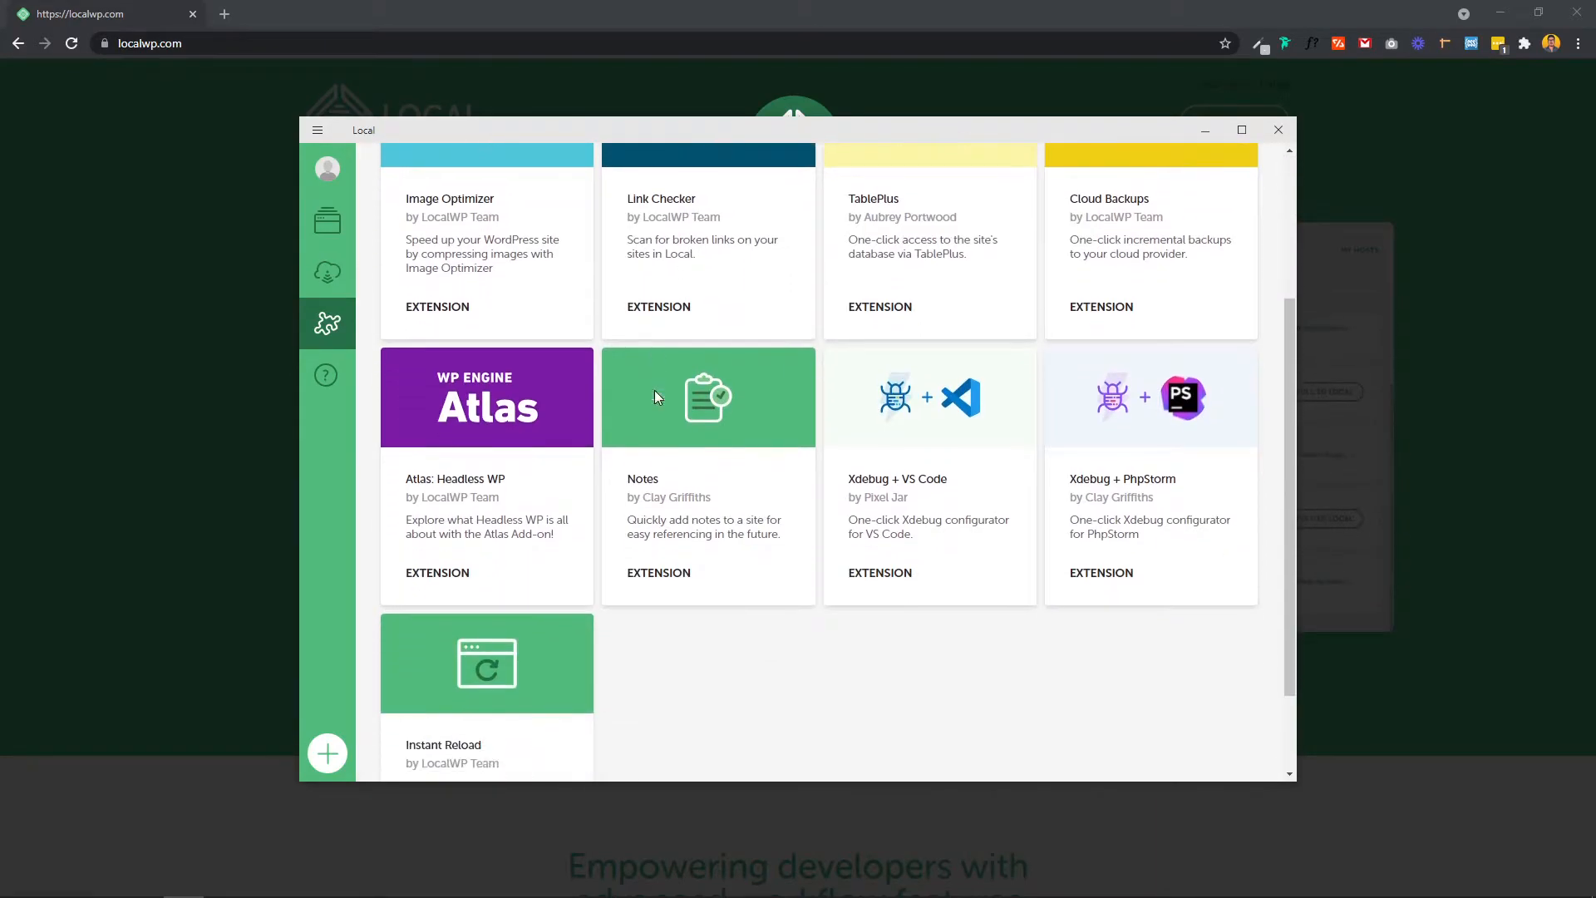
{"action": "scroll", "coordinate": [686, 395], "scroll_direction": "up", "scroll_amount": 3}
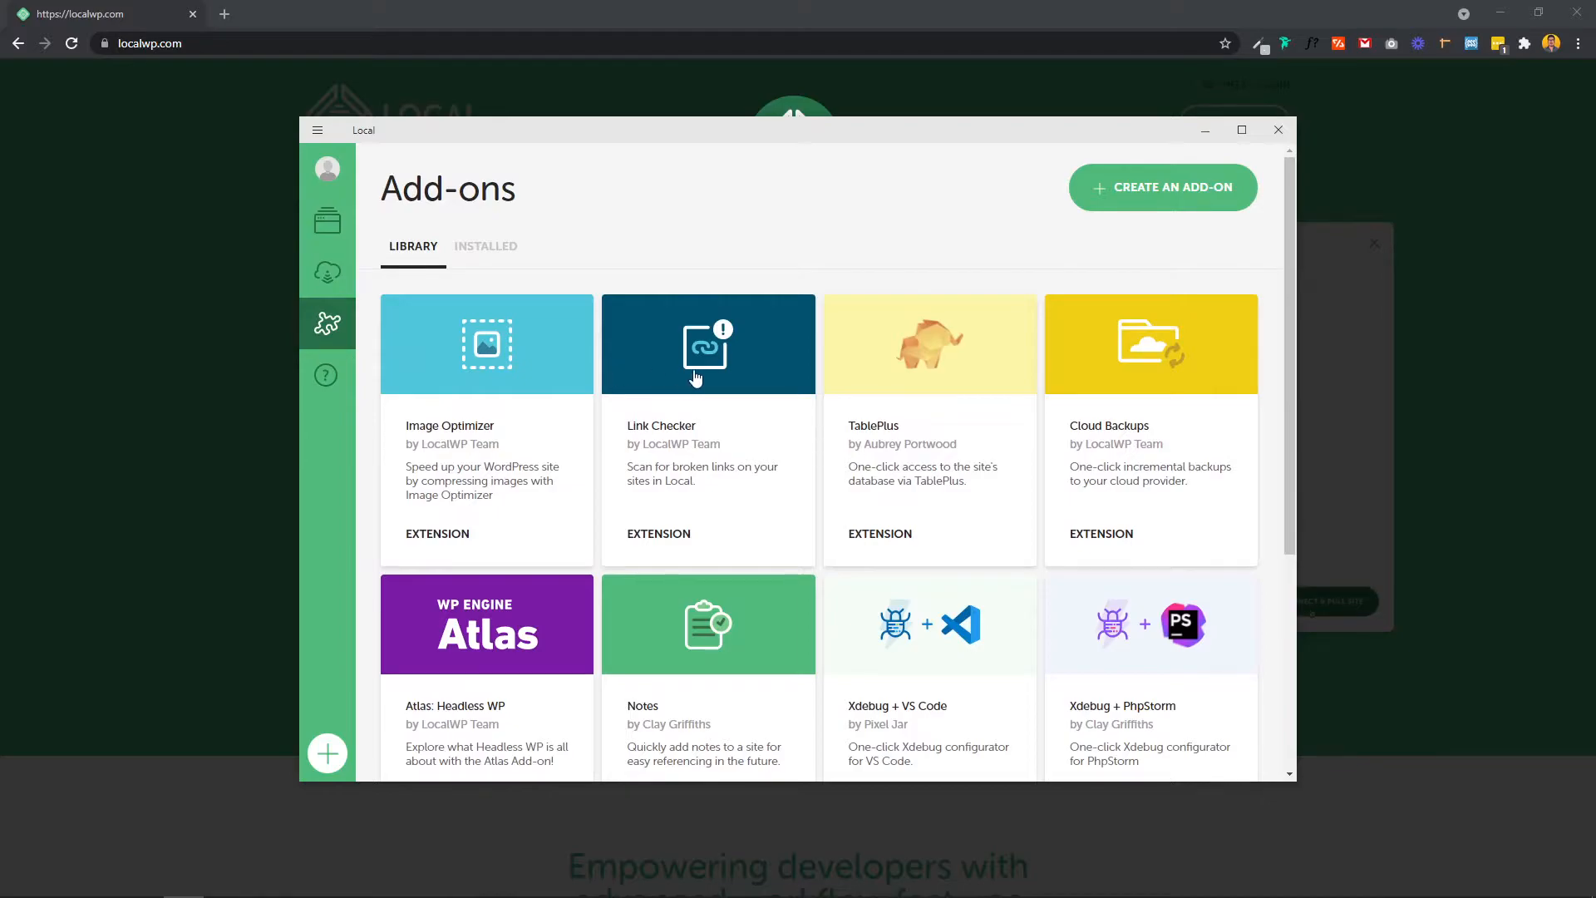
{"action": "scroll", "coordinate": [695, 379], "scroll_direction": "down", "scroll_amount": 1}
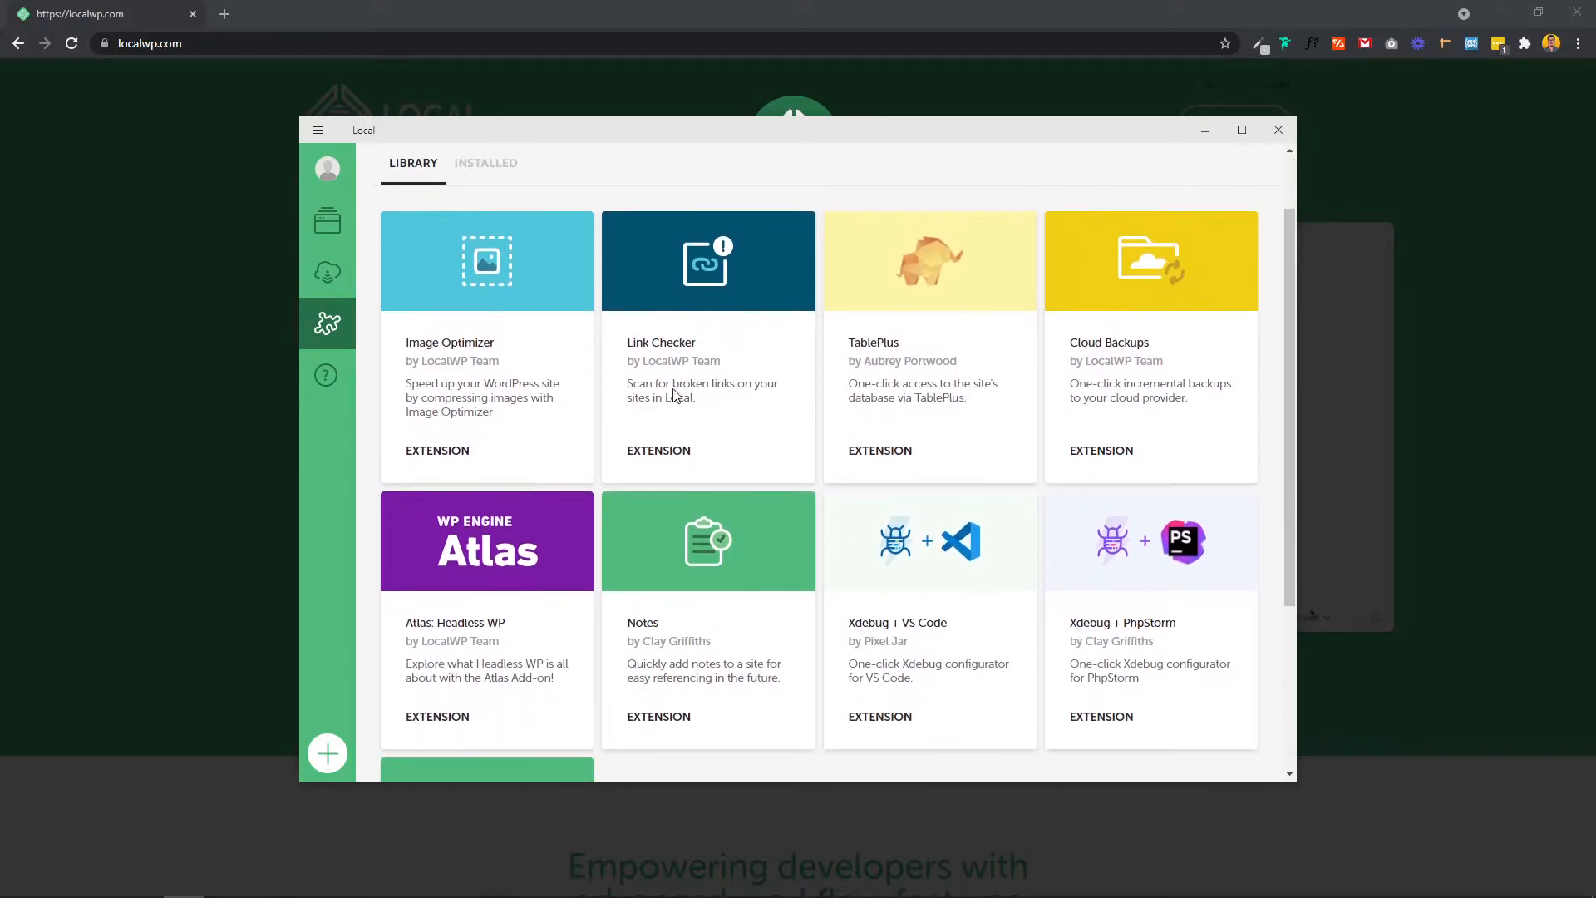
{"action": "left_click", "coordinate": [710, 639]}
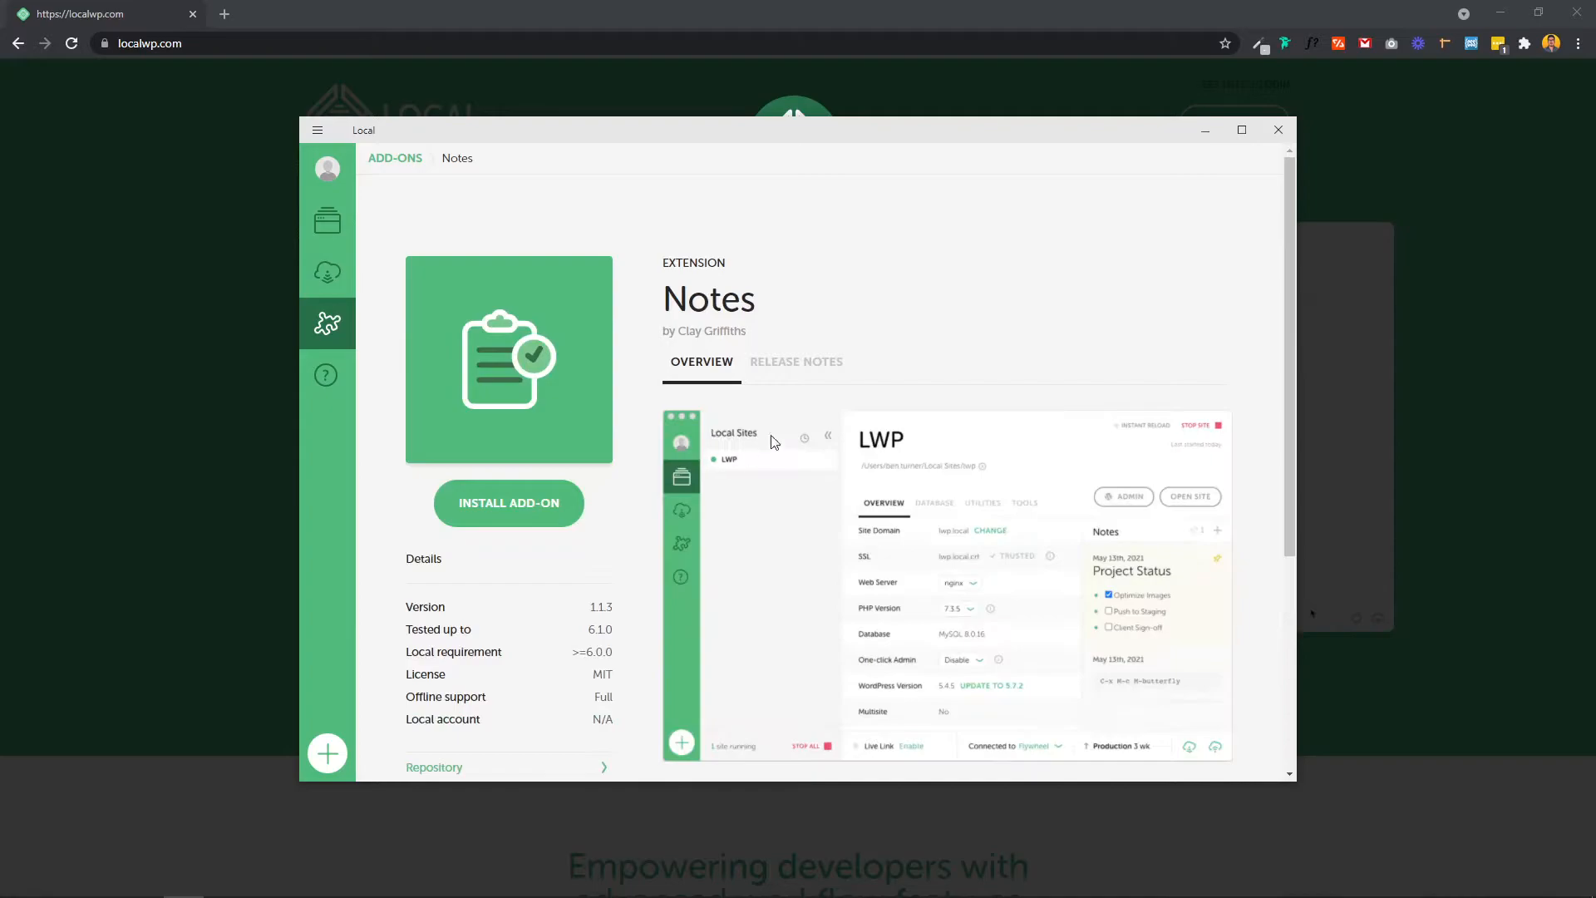
{"action": "scroll", "coordinate": [850, 509], "scroll_direction": "down", "scroll_amount": 1}
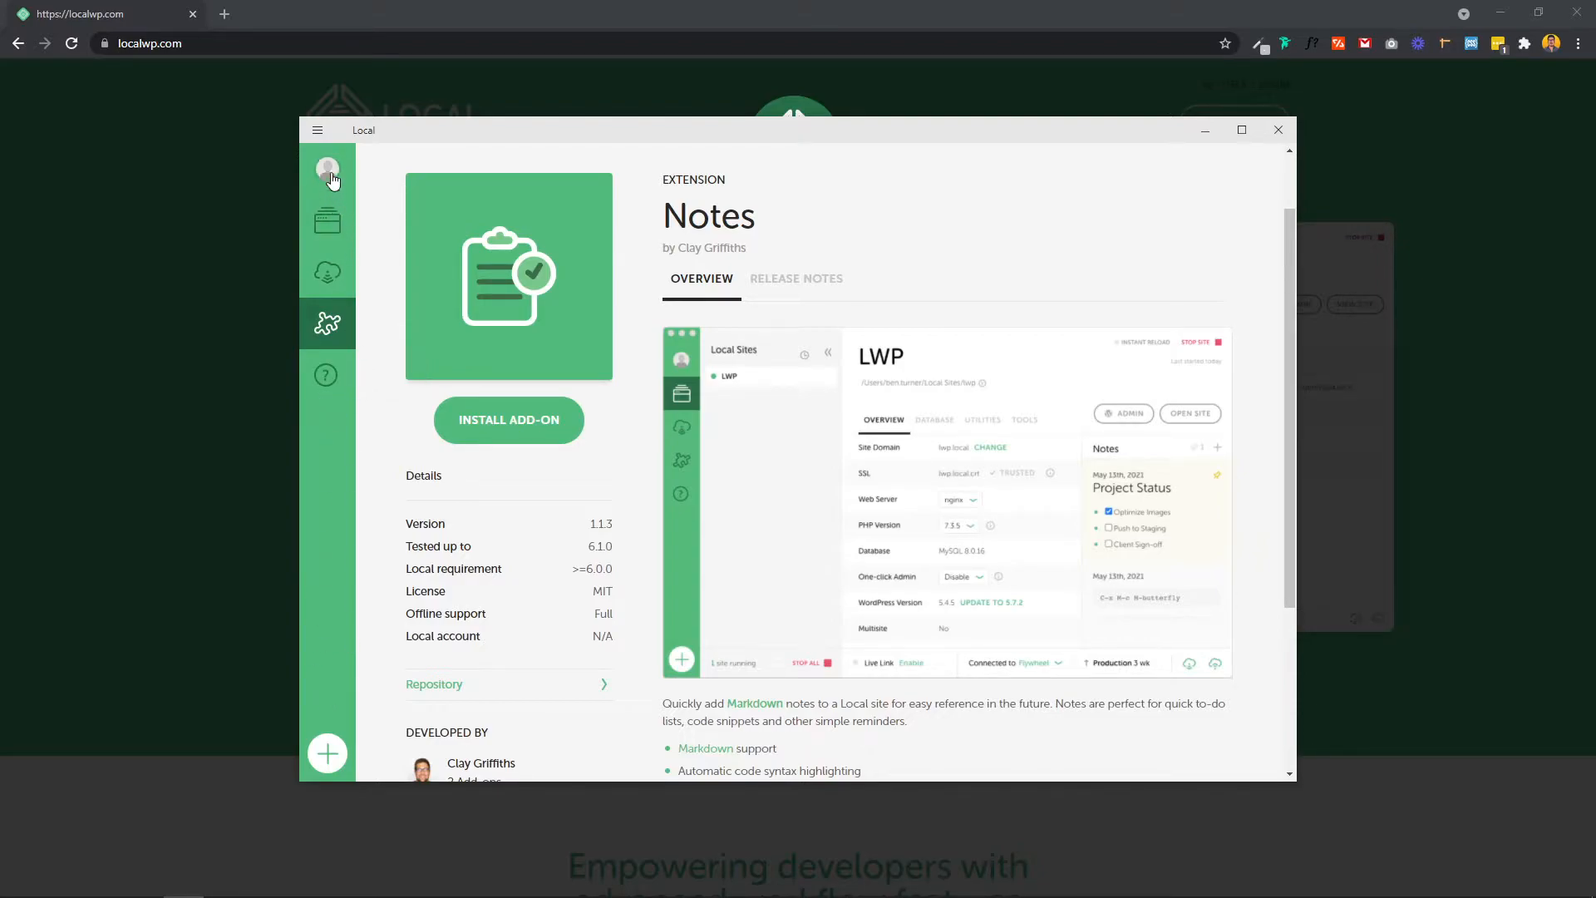
{"action": "left_click", "coordinate": [330, 226]}
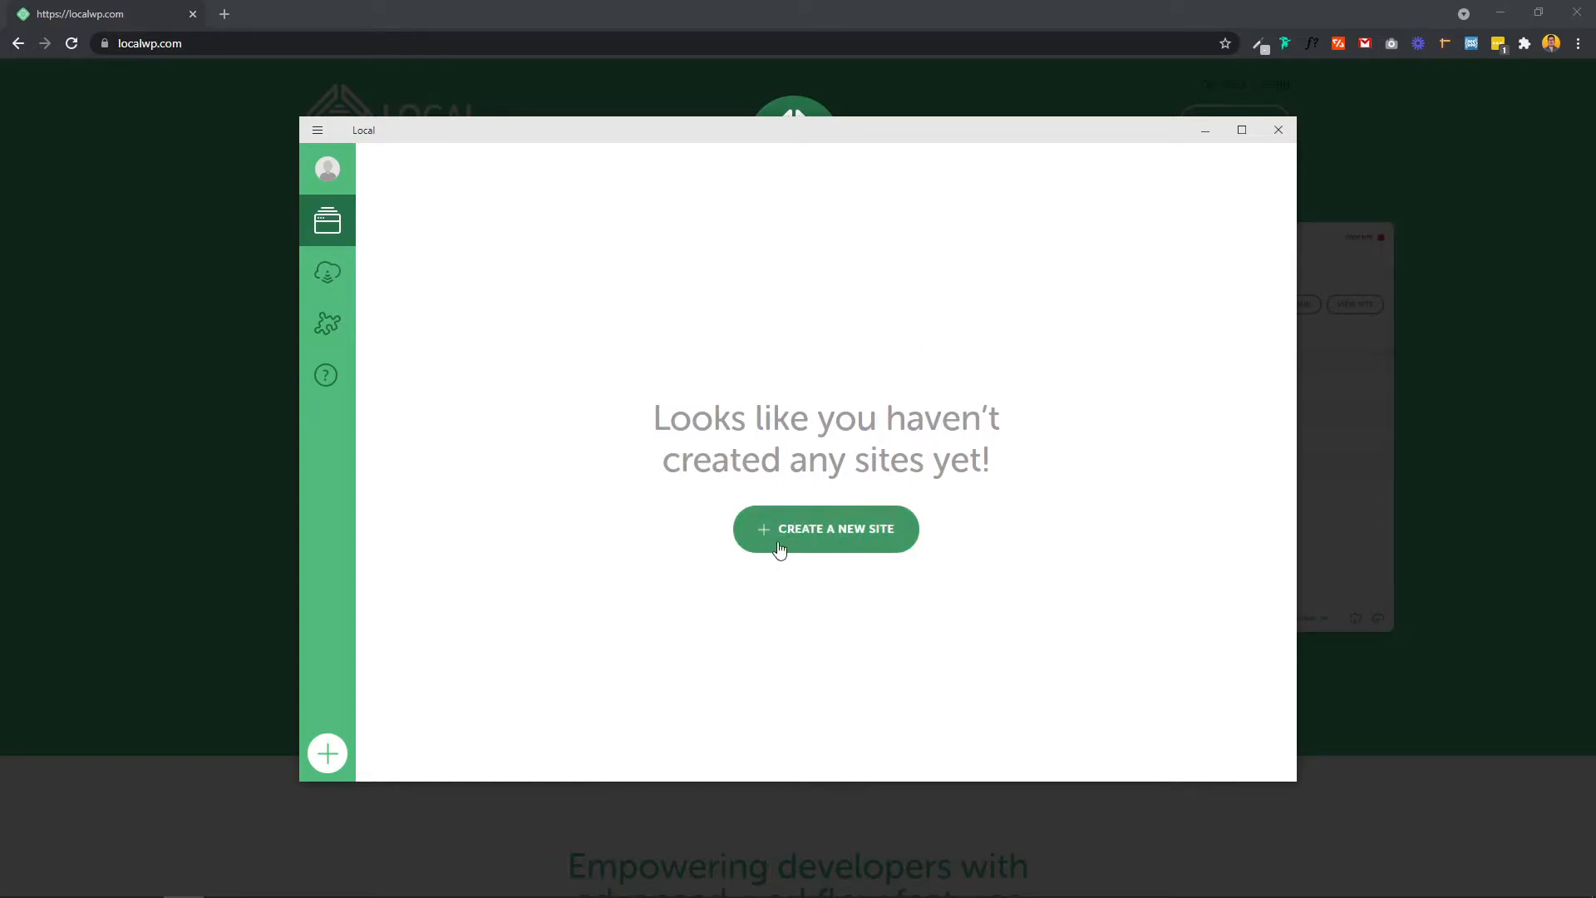
Step: Add a new local site named 'Demo' and continue past the name step
{"action": "left_click", "coordinate": [321, 764]}
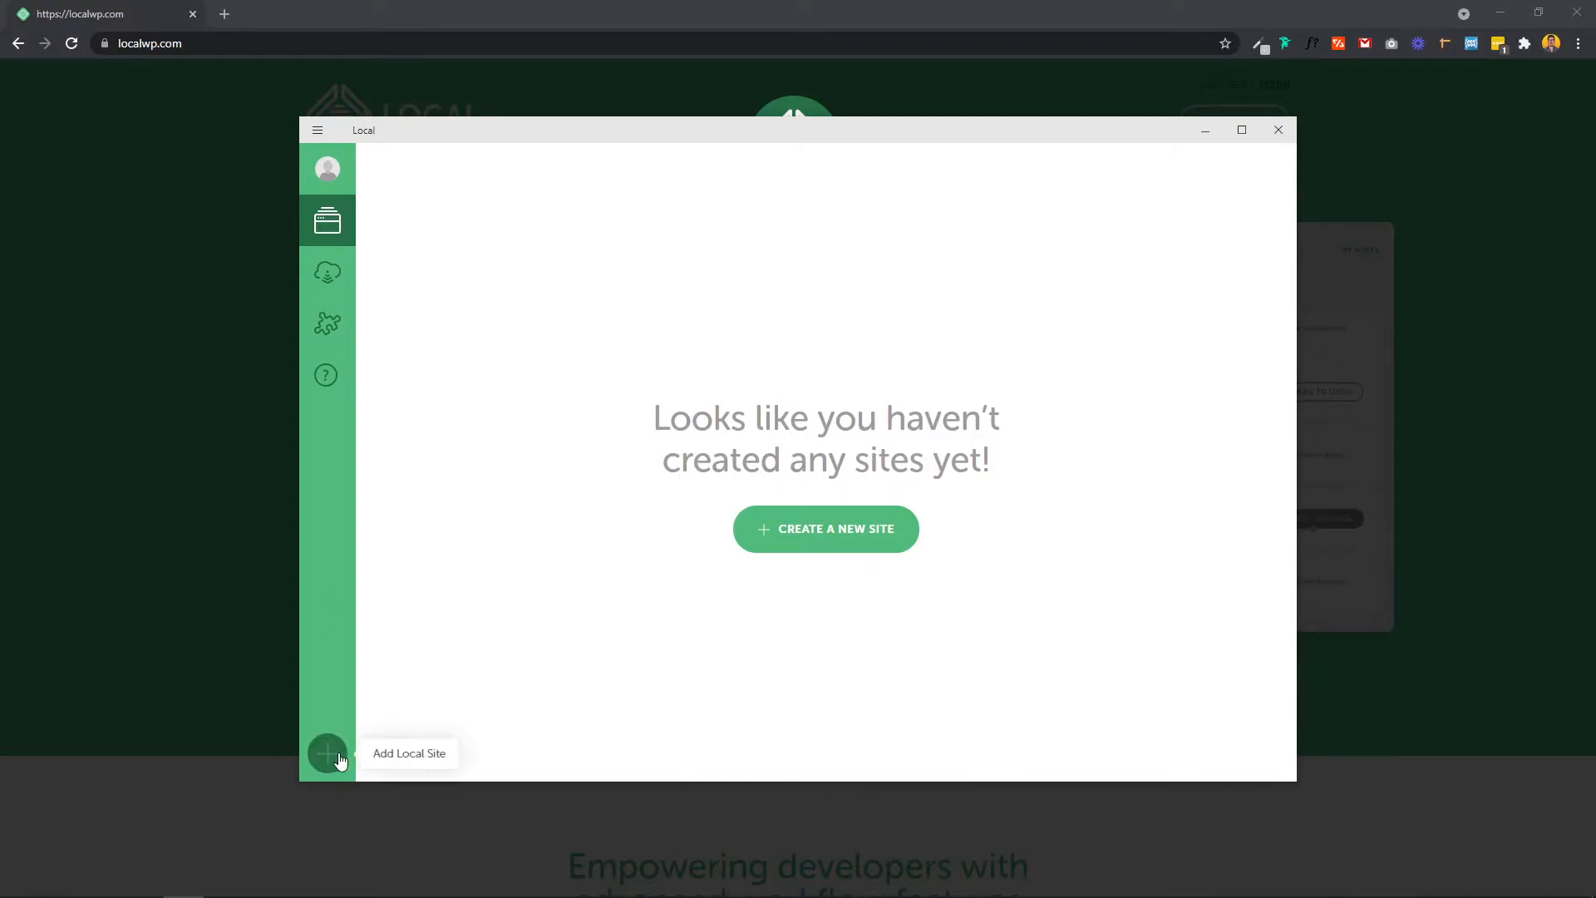
{"action": "left_click", "coordinate": [329, 755]}
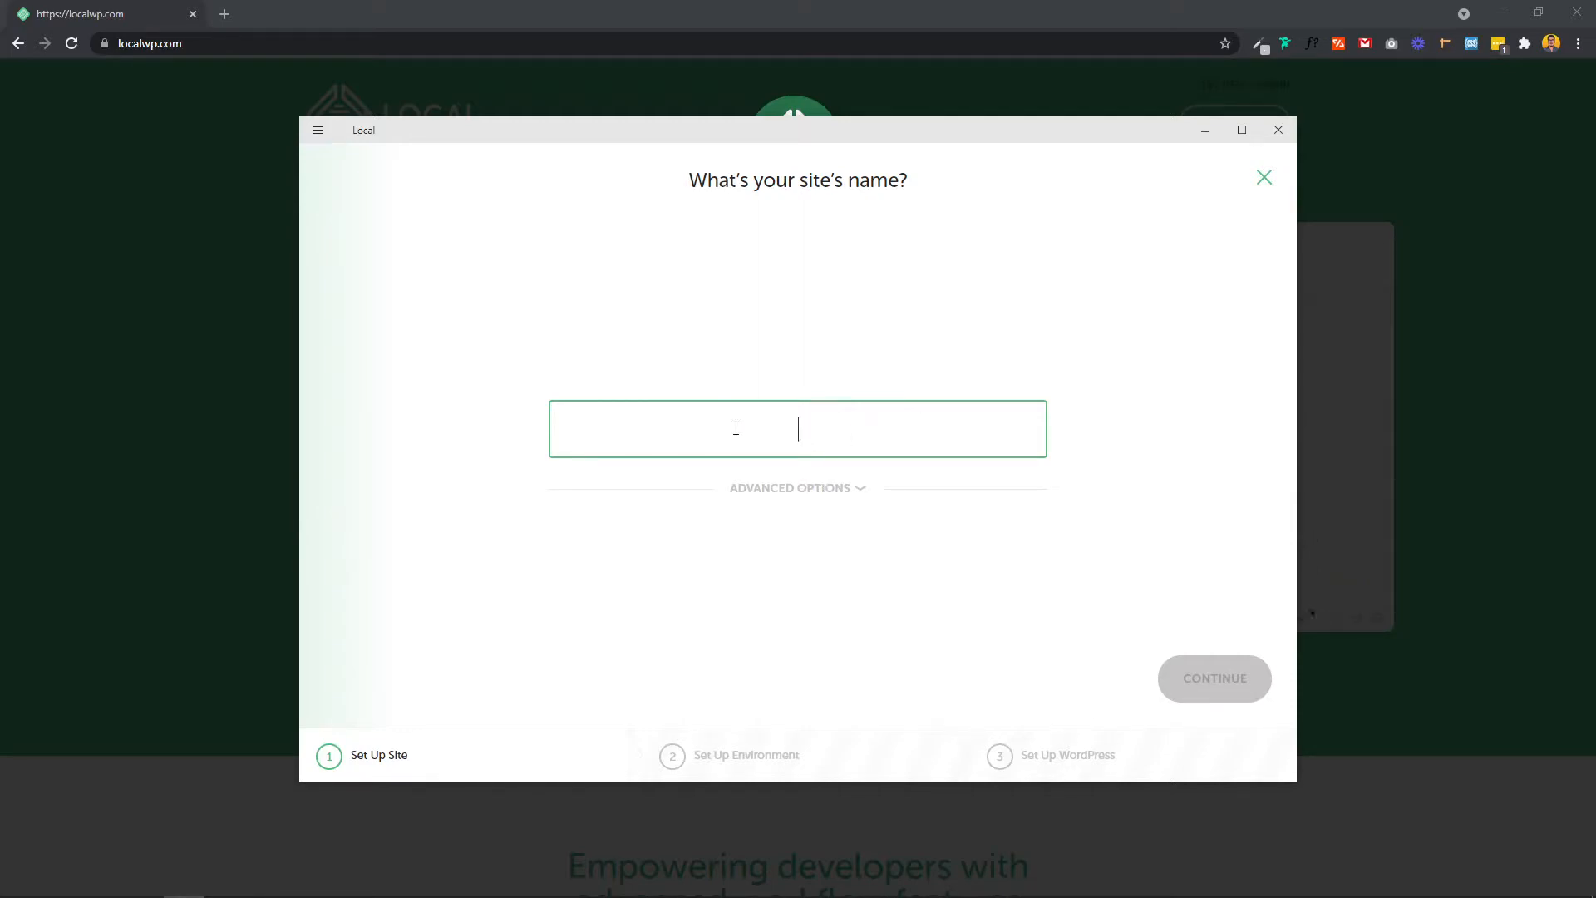
{"action": "type", "text": "Des"}
{"action": "key", "text": "BackSpace"}
{"action": "type", "text": "mo"}
{"action": "key", "text": "BackSpace"}
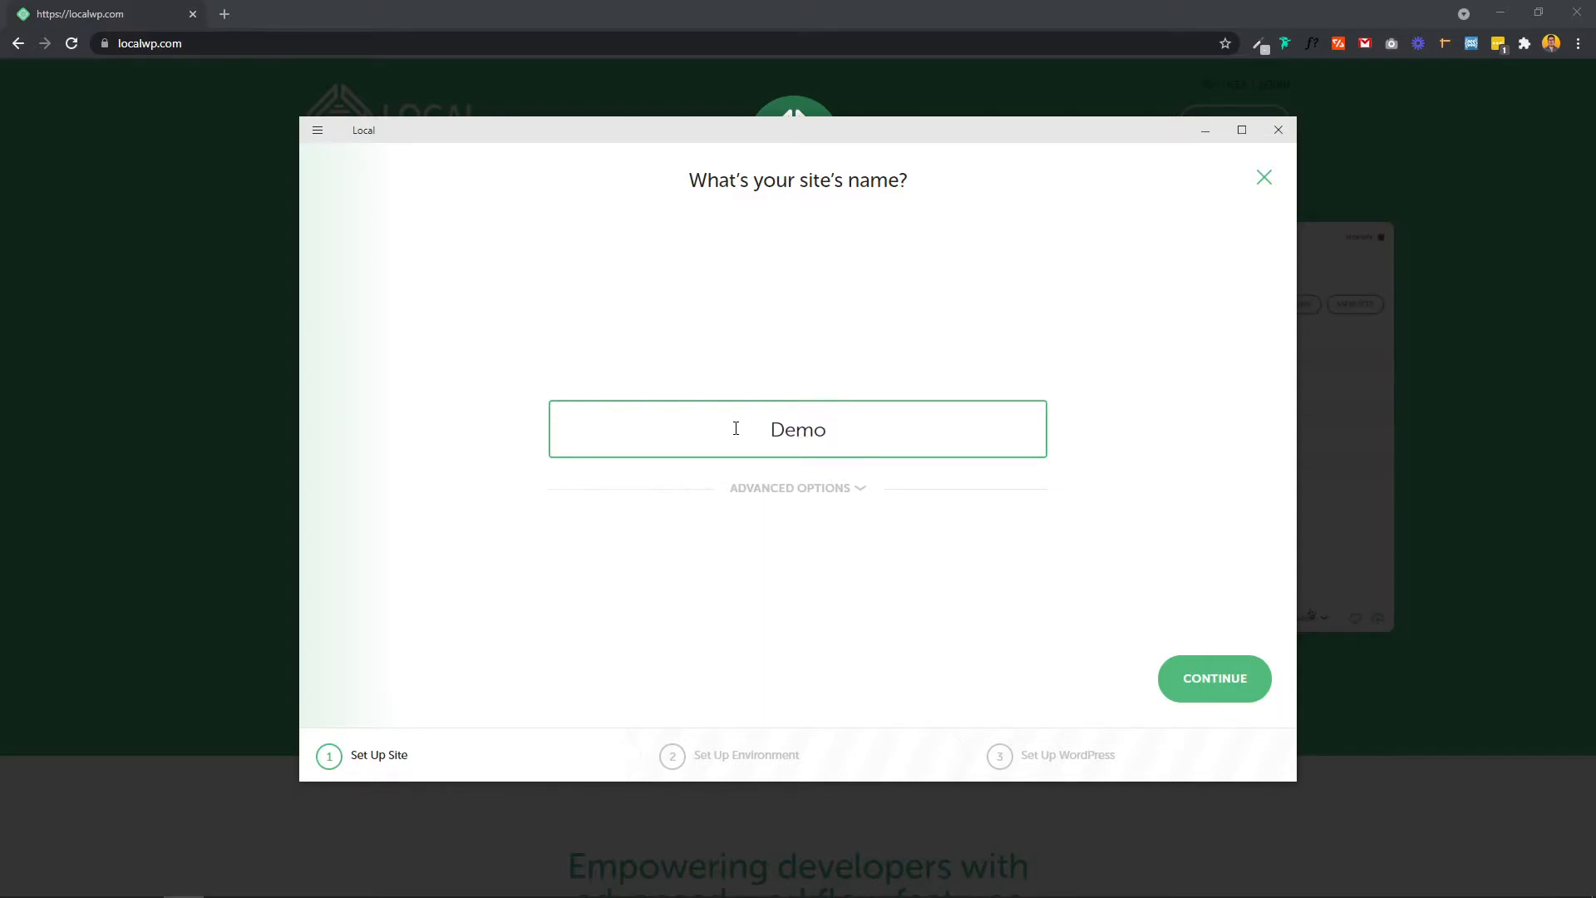
{"action": "left_click", "coordinate": [1214, 687]}
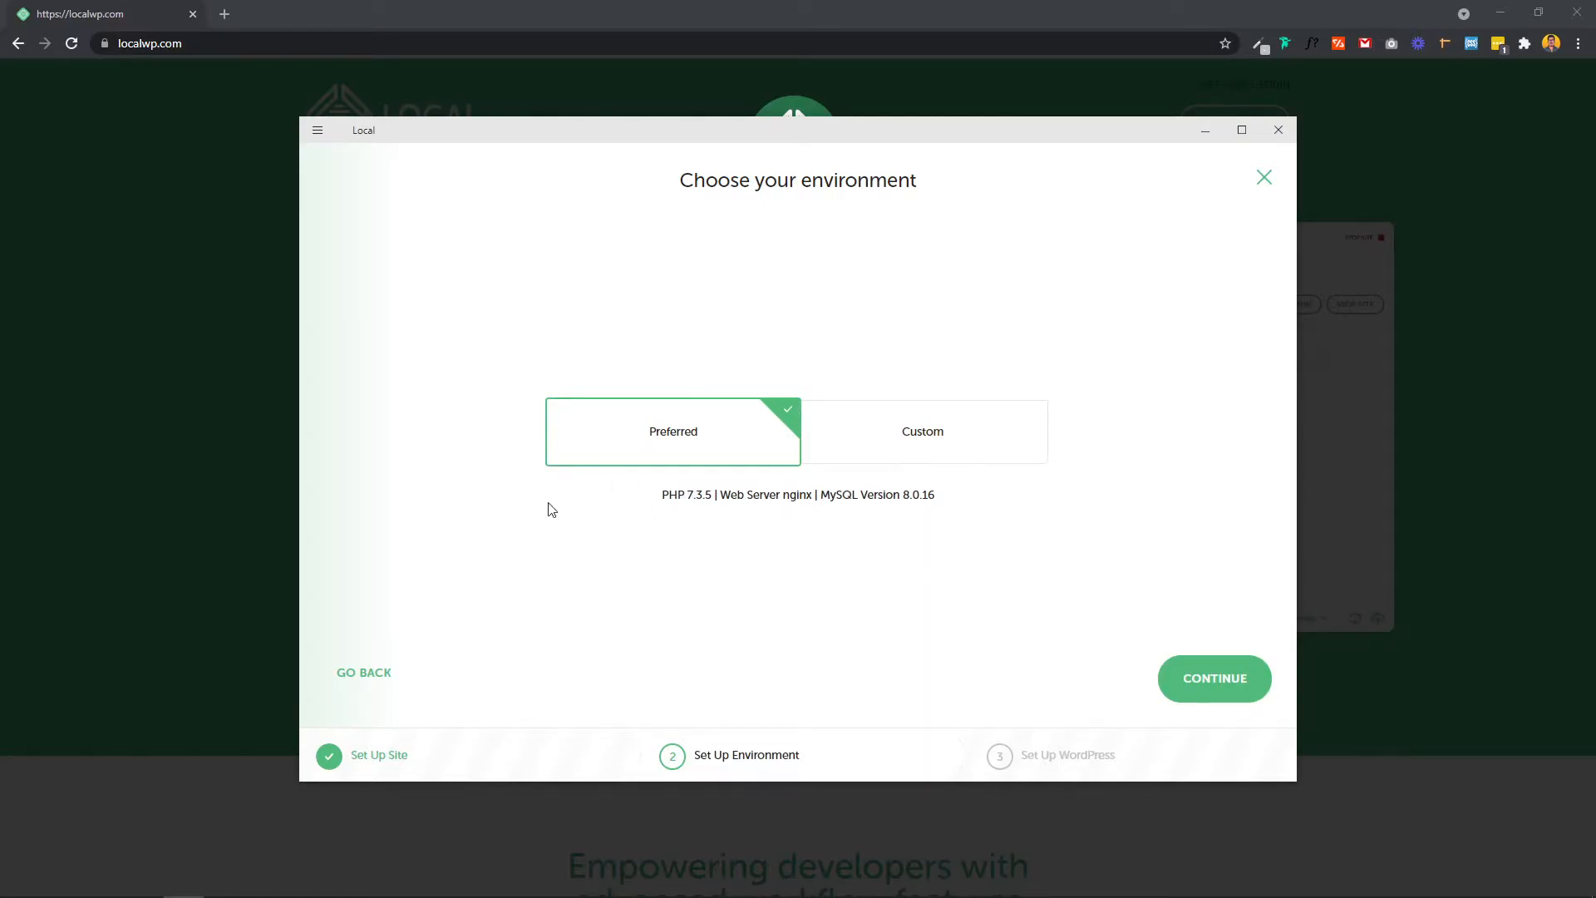
Step: Look through the Custom PHP, web server and database options, then switch back to Preferred
{"action": "left_click", "coordinate": [925, 437]}
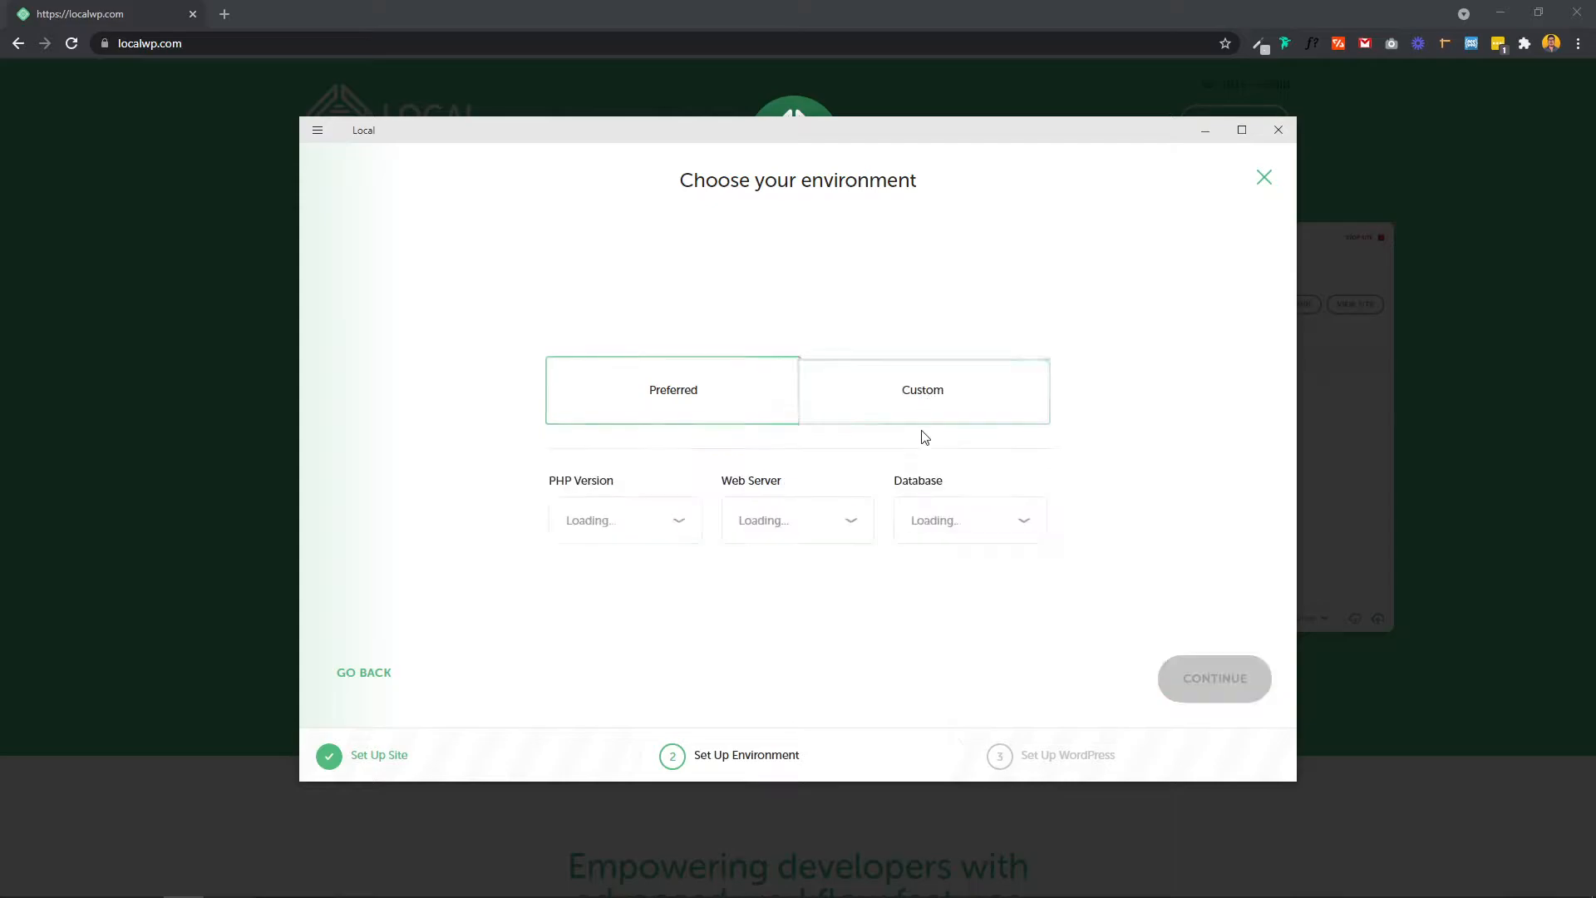
{"action": "left_click", "coordinate": [647, 524]}
{"action": "left_click", "coordinate": [824, 606]}
{"action": "left_click", "coordinate": [812, 531]}
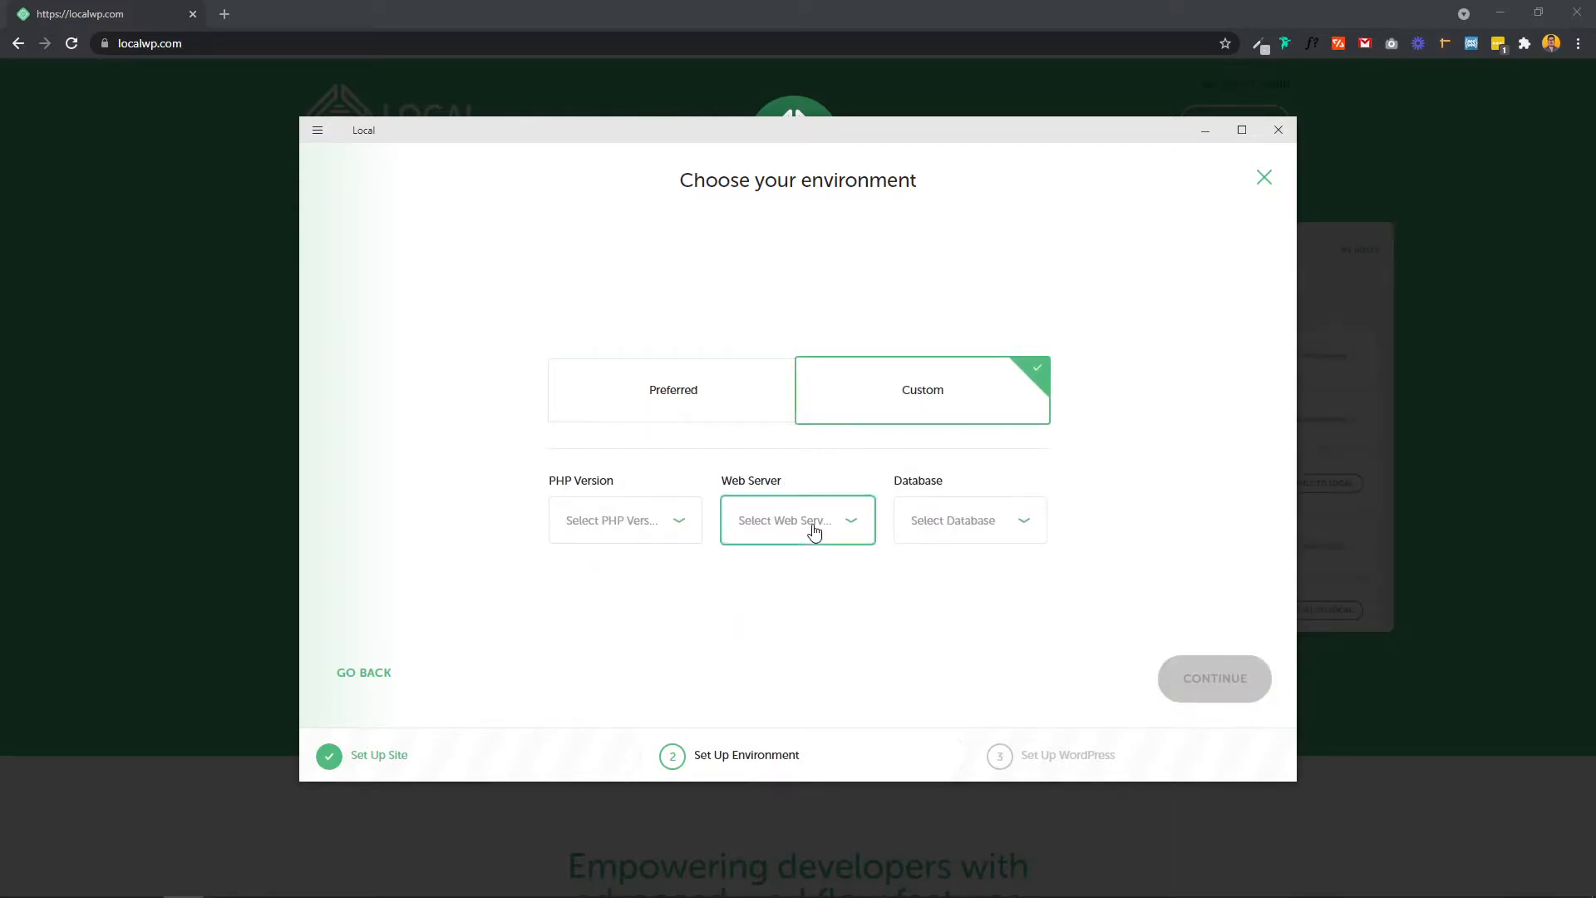
{"action": "left_click", "coordinate": [982, 518]}
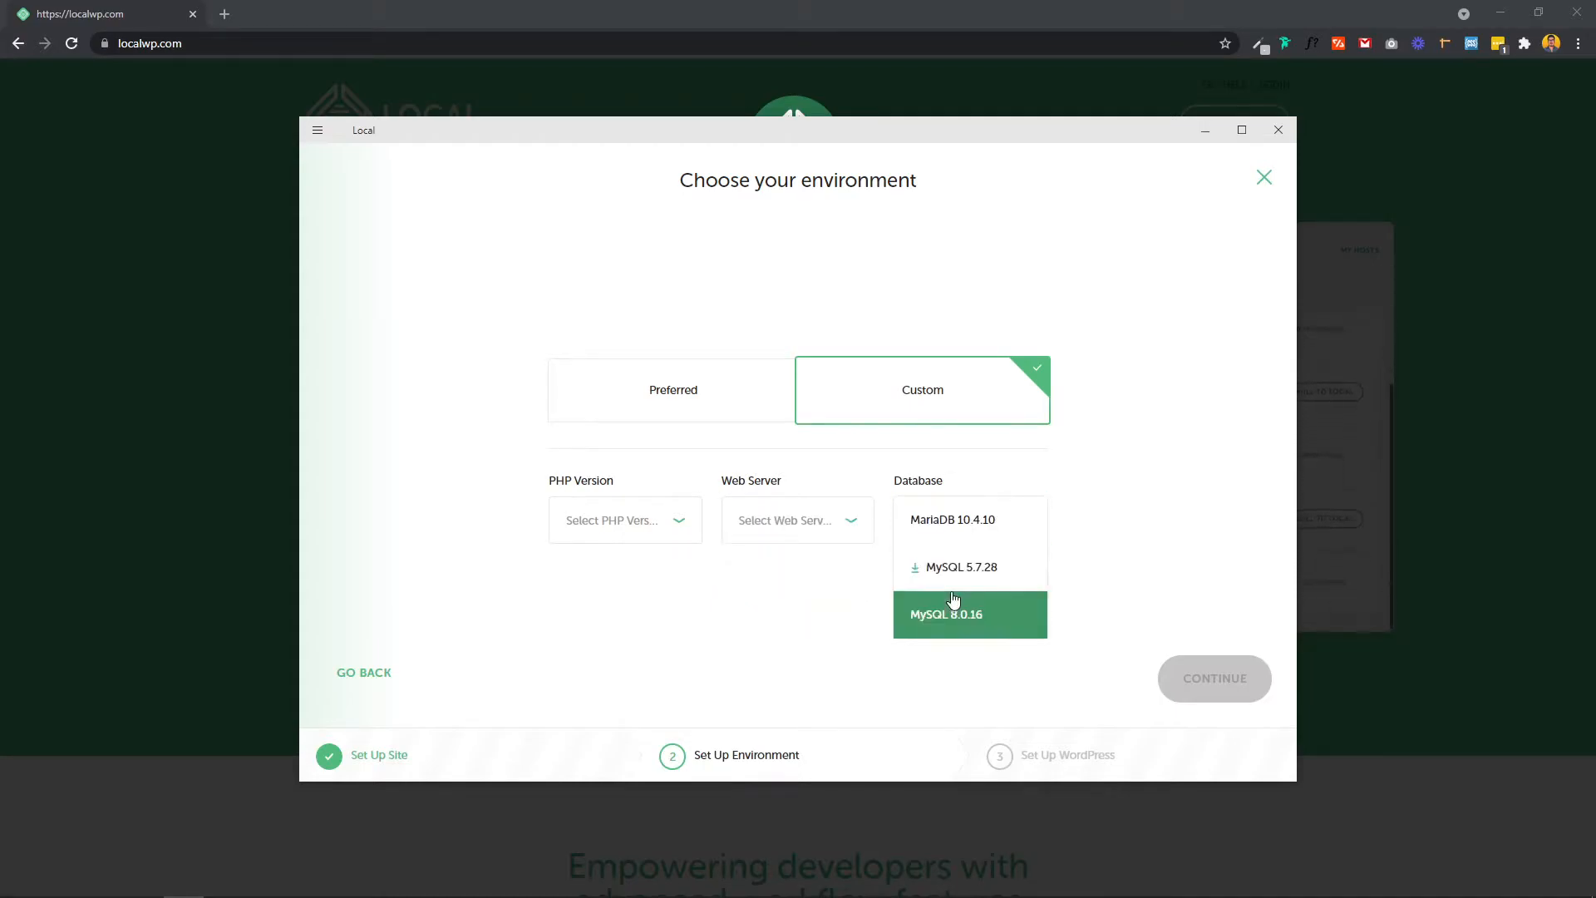
{"action": "left_click", "coordinate": [815, 614]}
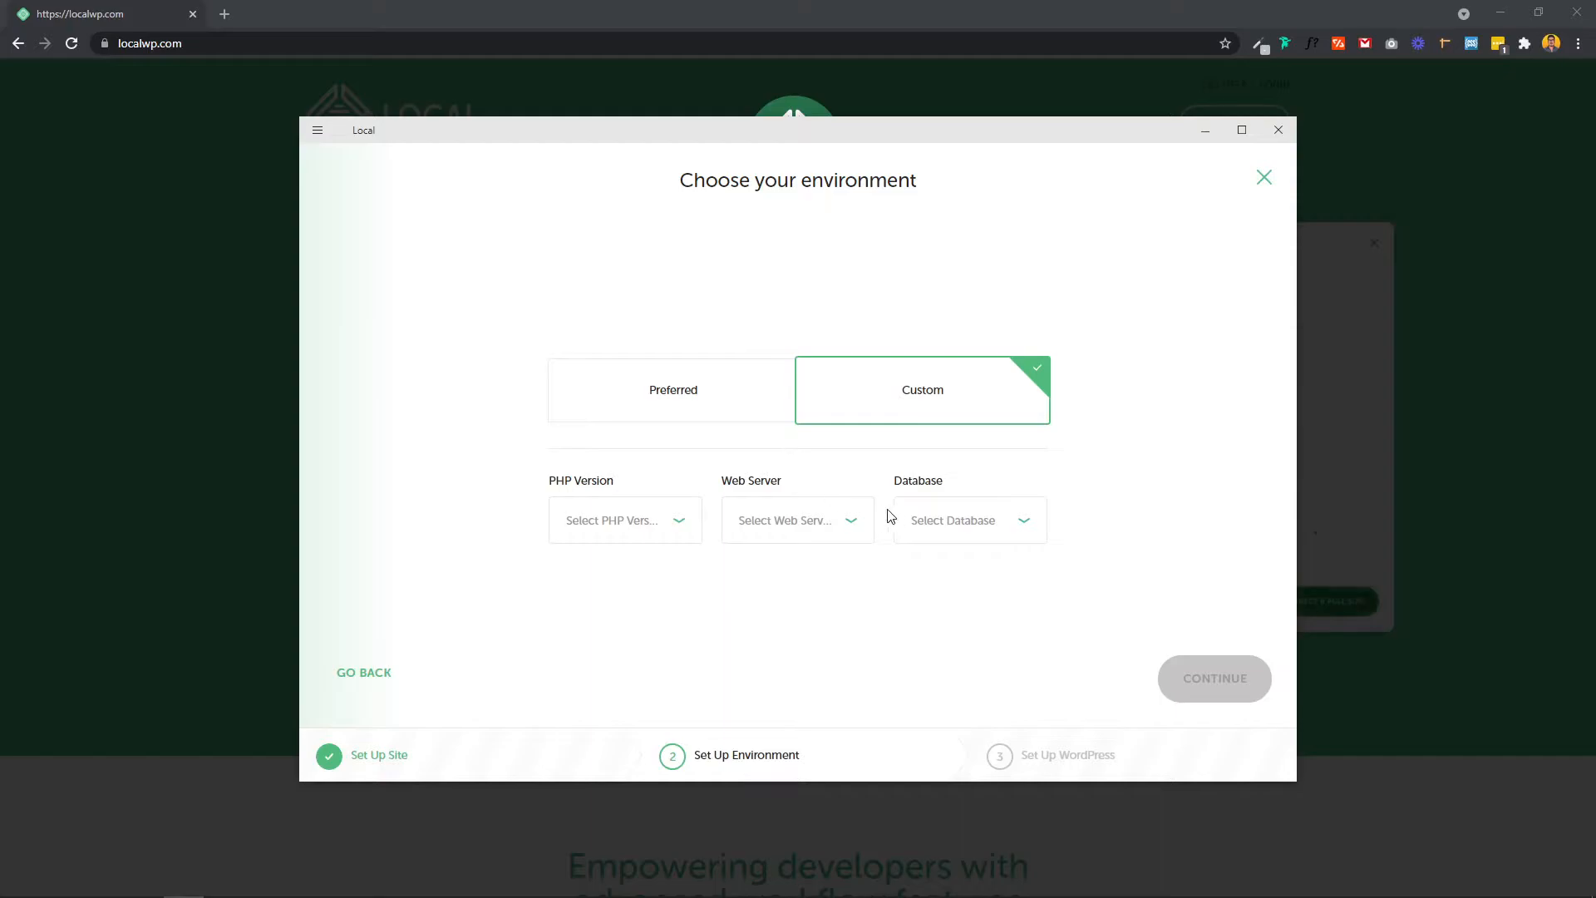
{"action": "left_click", "coordinate": [671, 412]}
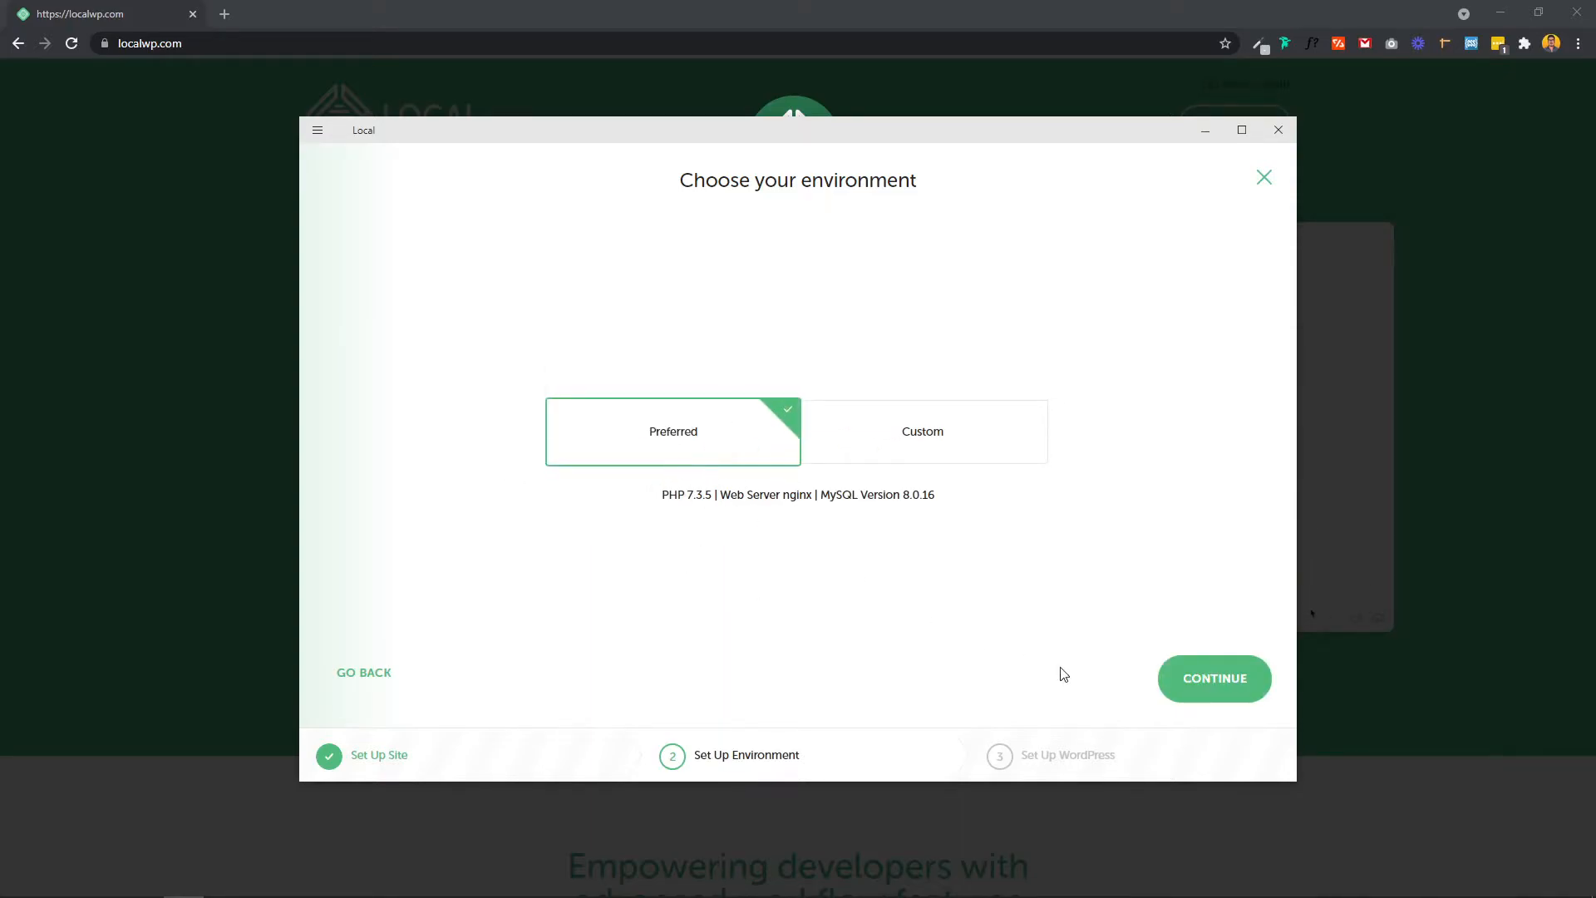
Step: Continue with the Preferred environment and enter WordPress username 'admin'
{"action": "left_click", "coordinate": [1214, 691]}
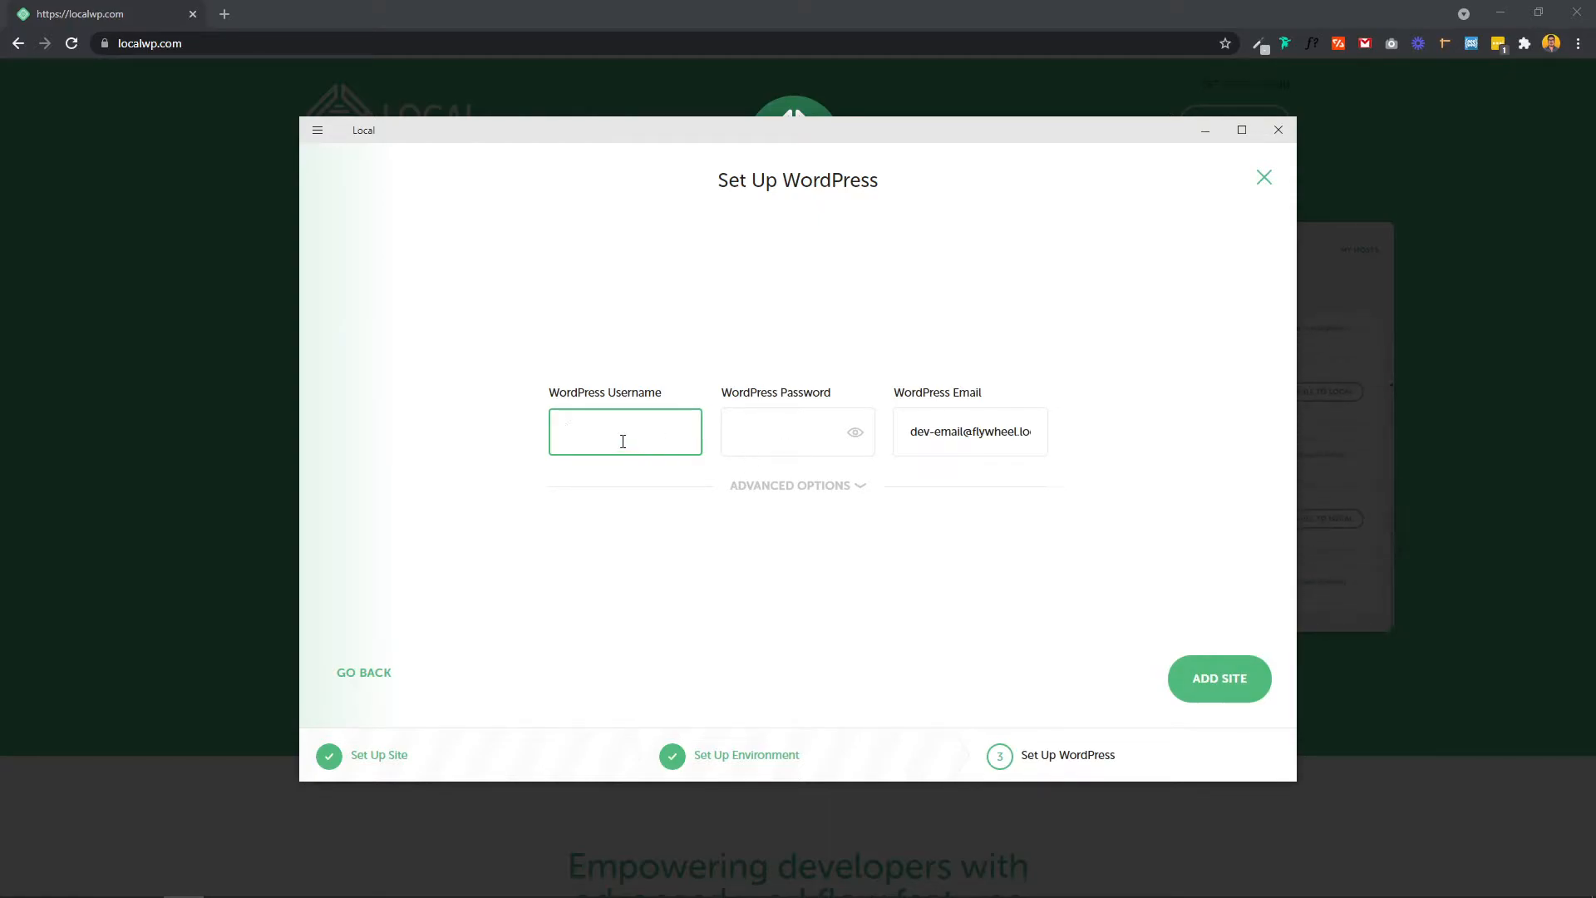
{"action": "type", "text": "admin"}
{"action": "key", "text": "Tab"}
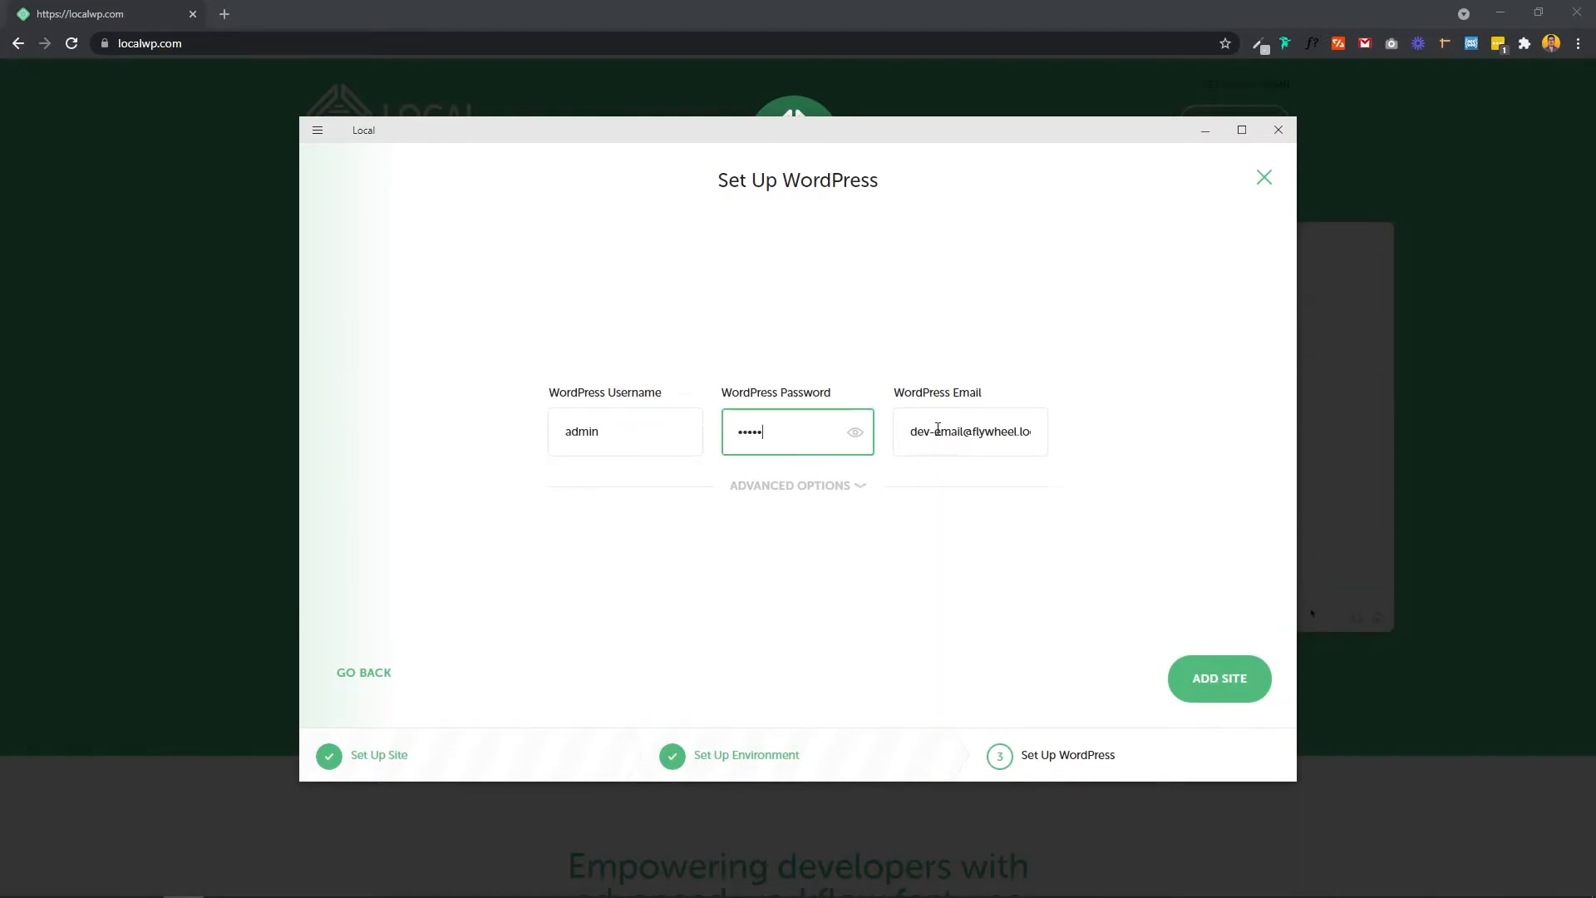
Step: Go to the WordPress email field and add the Demo site
{"action": "left_click", "coordinate": [916, 433]}
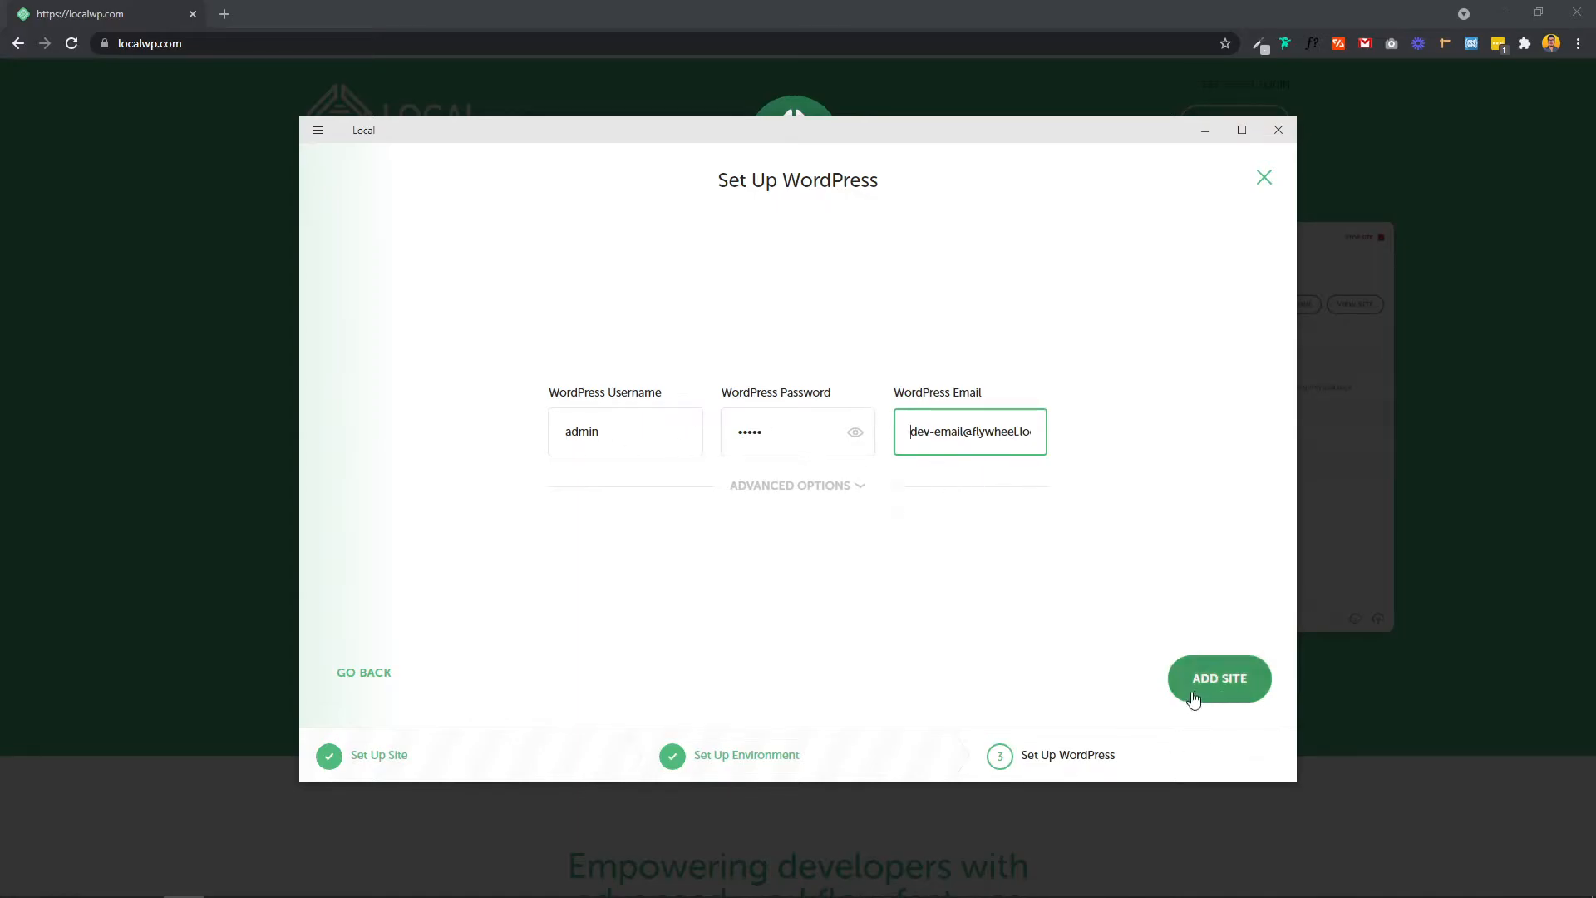
{"action": "left_click", "coordinate": [1219, 679]}
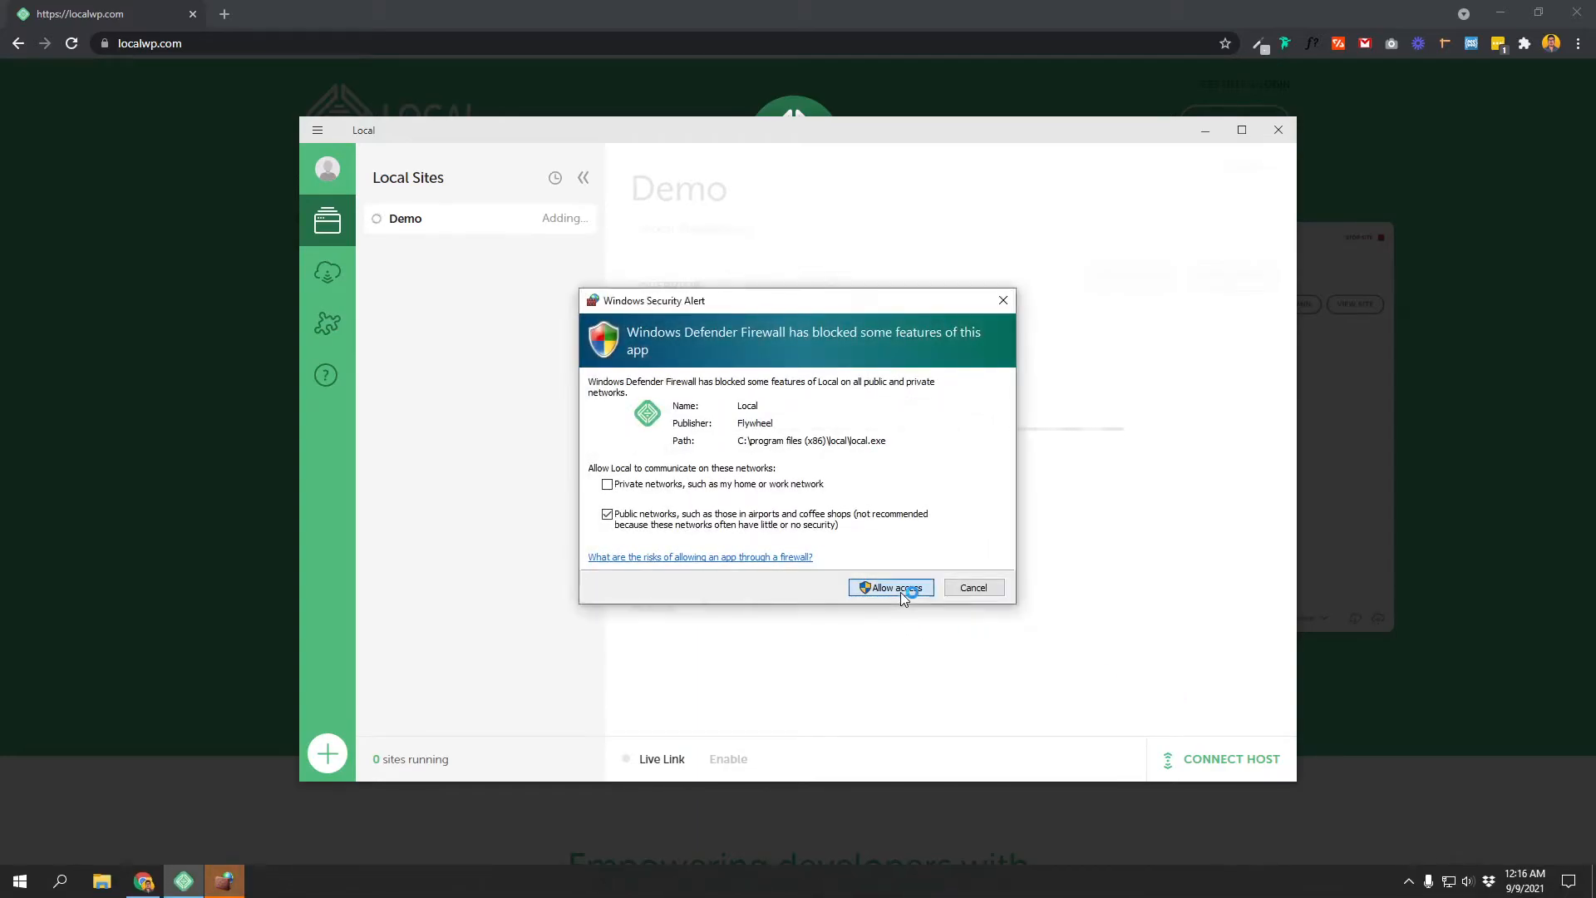
Step: Allow Local, nginx.exe and mailhog.exe through Windows Defender Firewall
{"action": "left_click", "coordinate": [902, 589]}
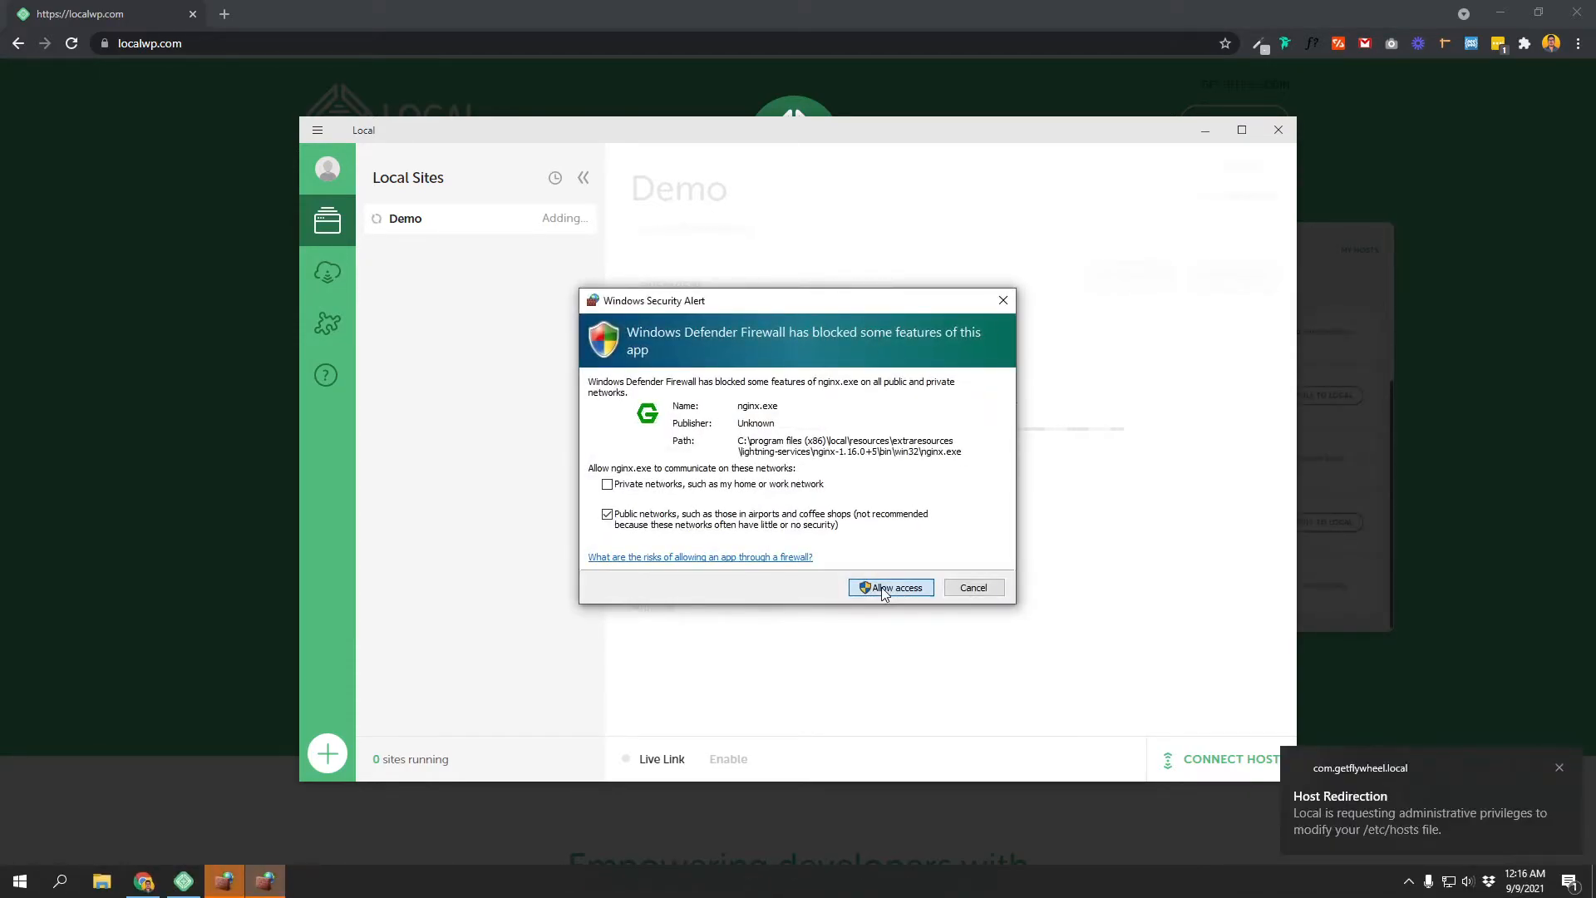
{"action": "left_click", "coordinate": [883, 588]}
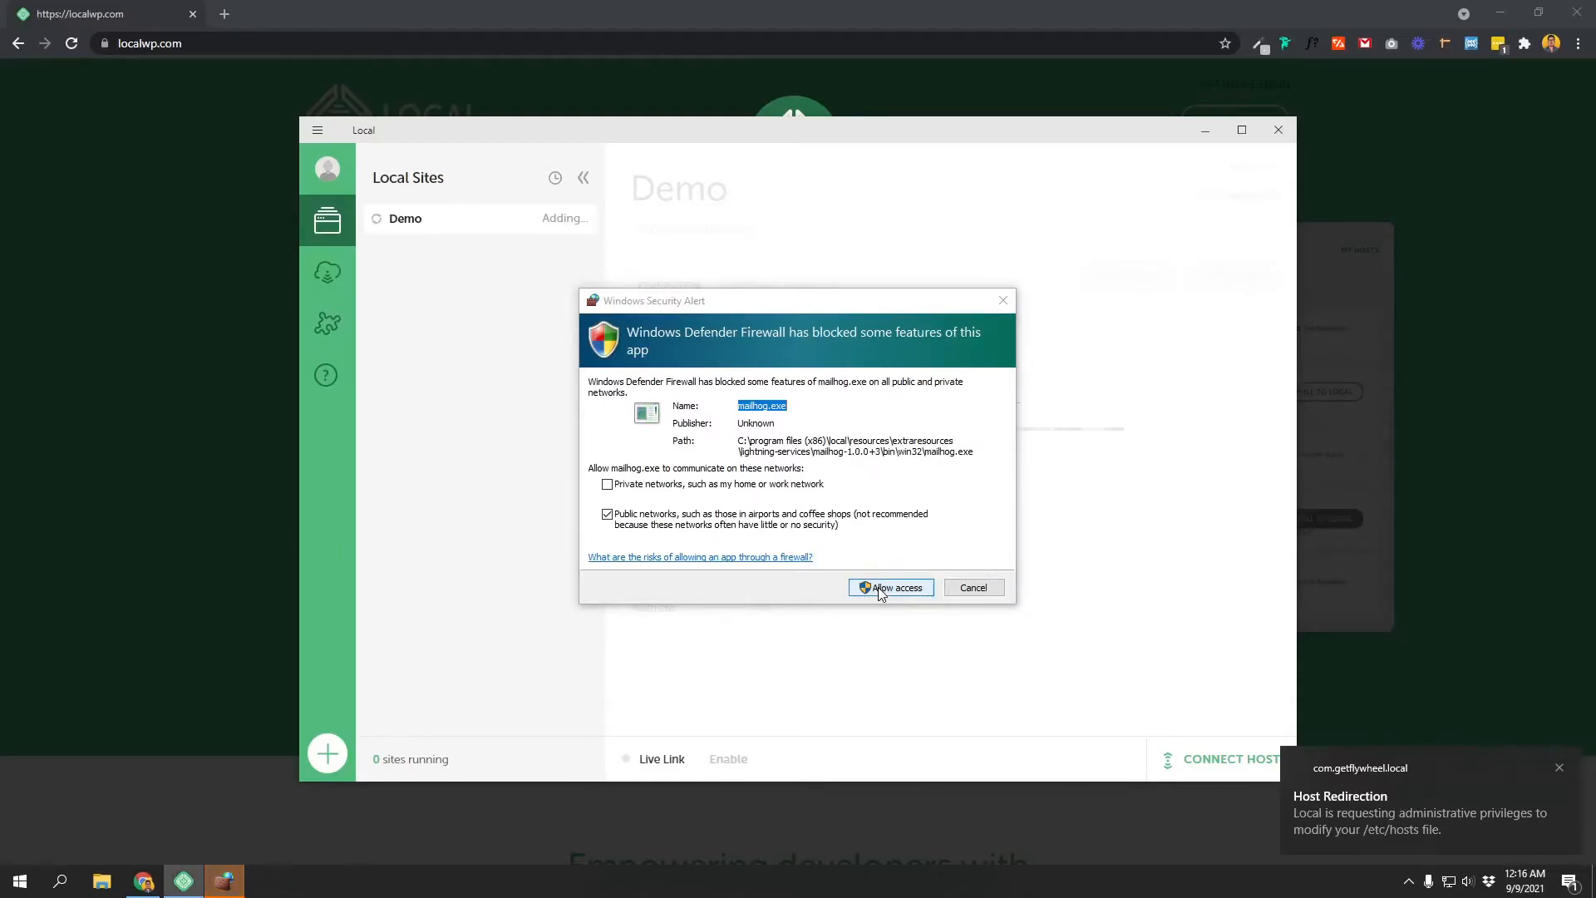
{"action": "left_click", "coordinate": [883, 587]}
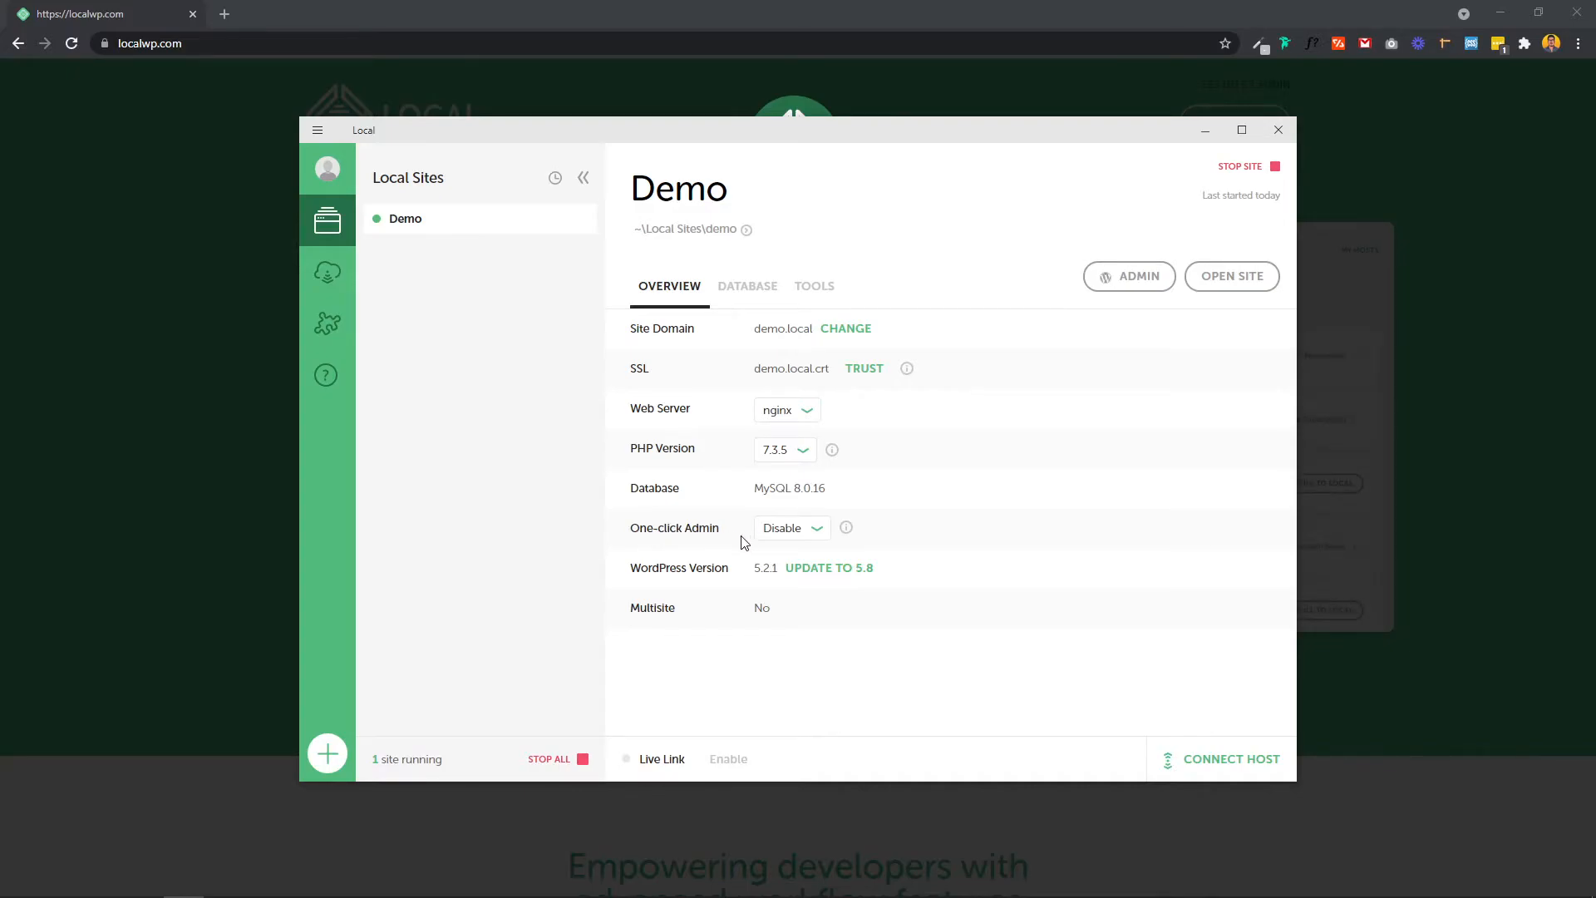
{"action": "left_click", "coordinate": [797, 531]}
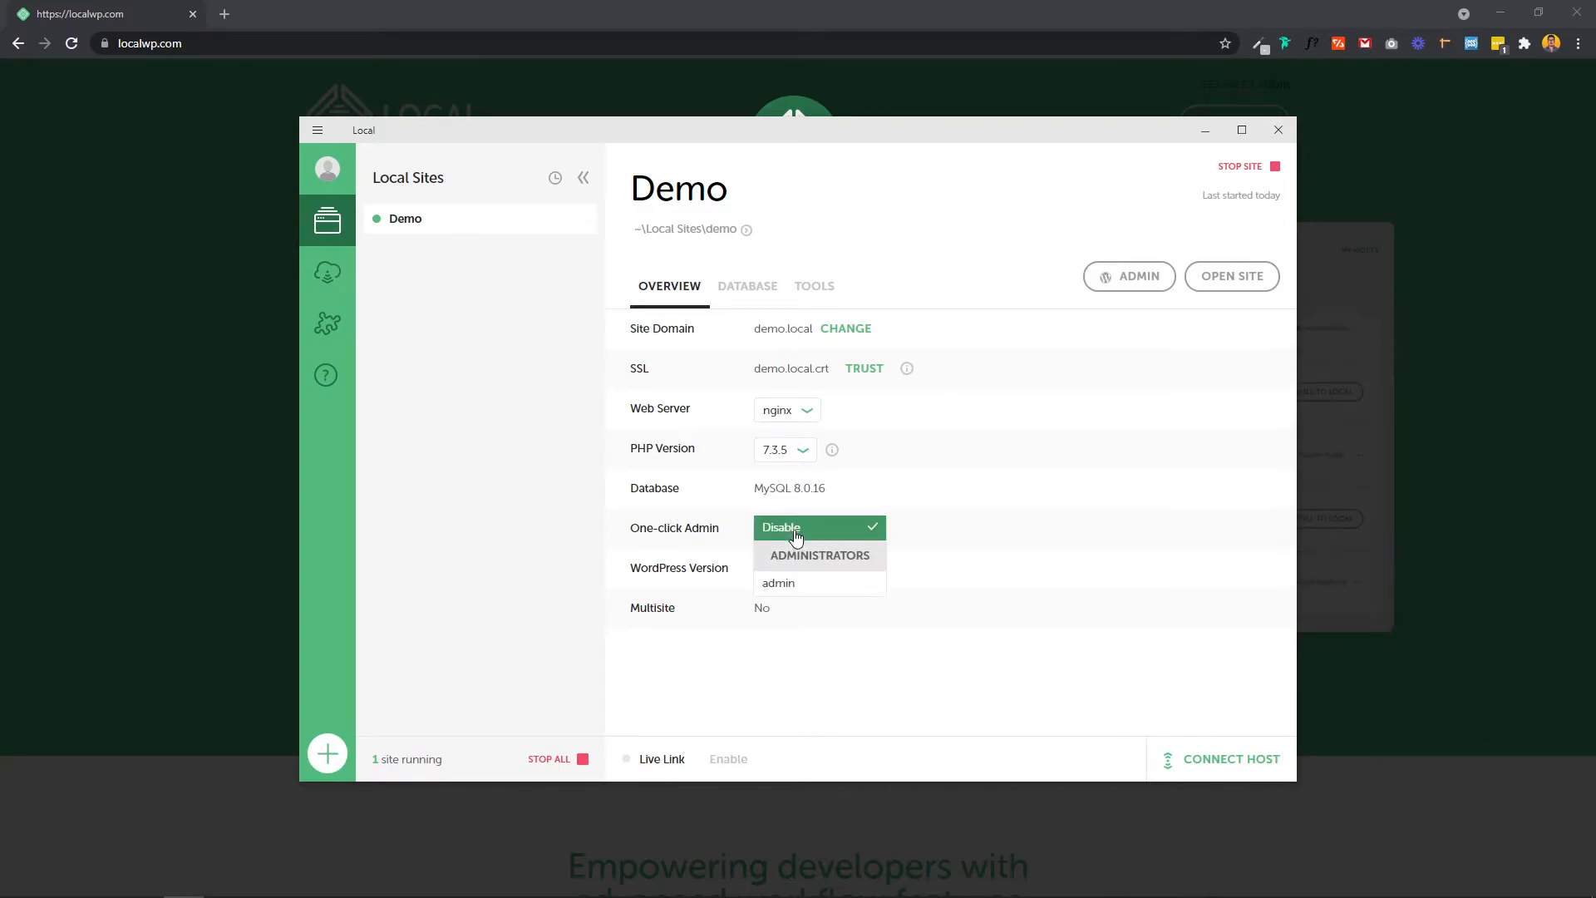
{"action": "left_click", "coordinate": [794, 585]}
{"action": "left_click", "coordinate": [797, 585]}
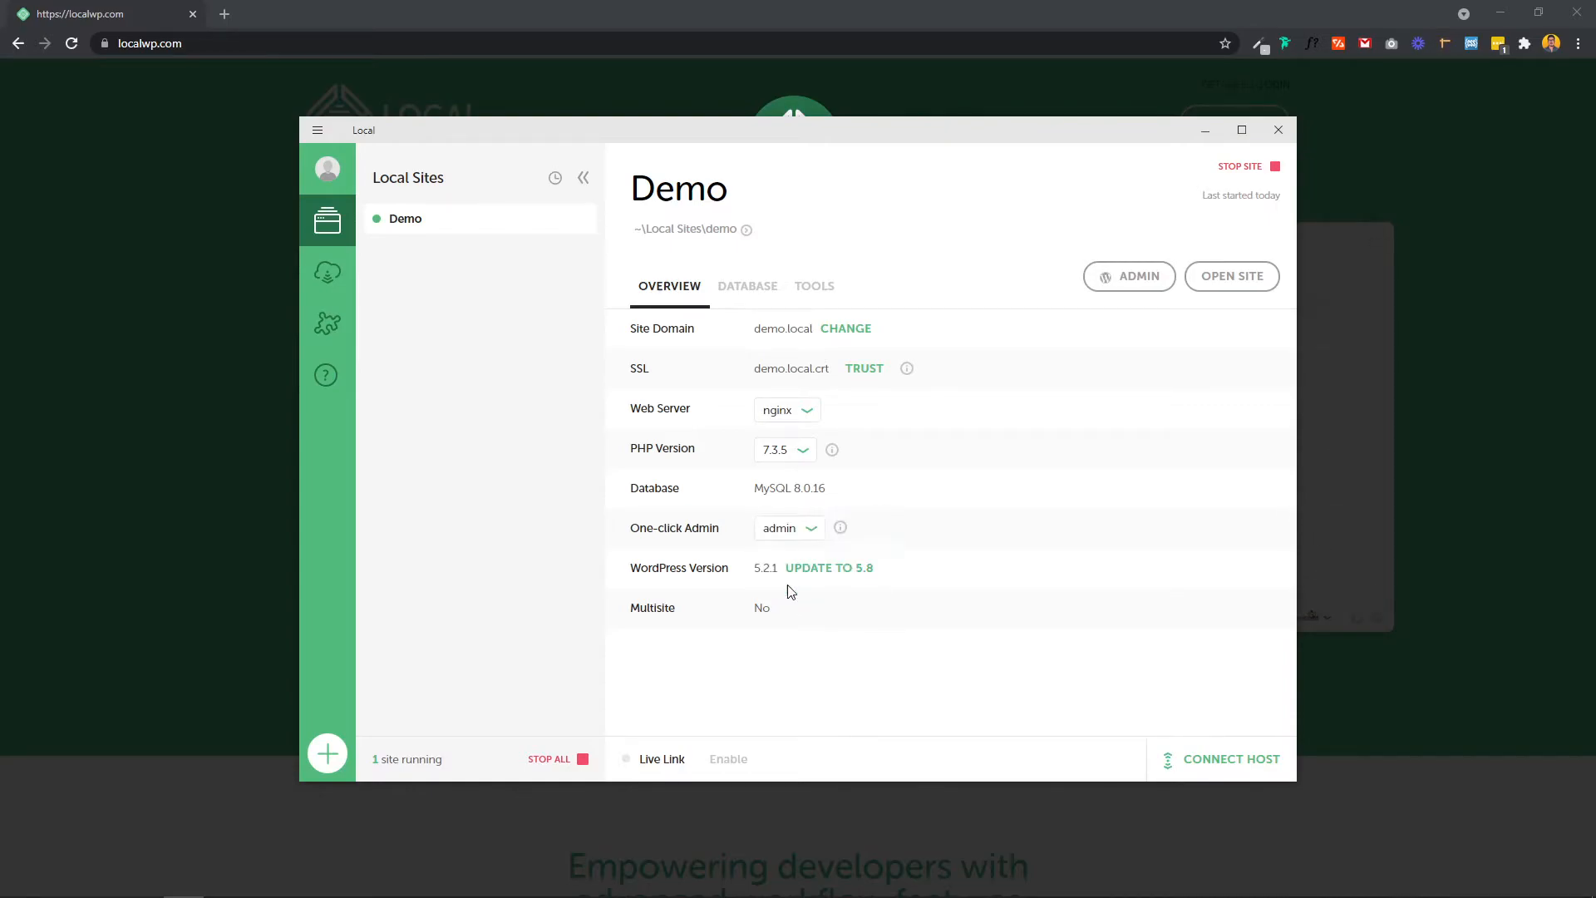
{"action": "left_click", "coordinate": [813, 537]}
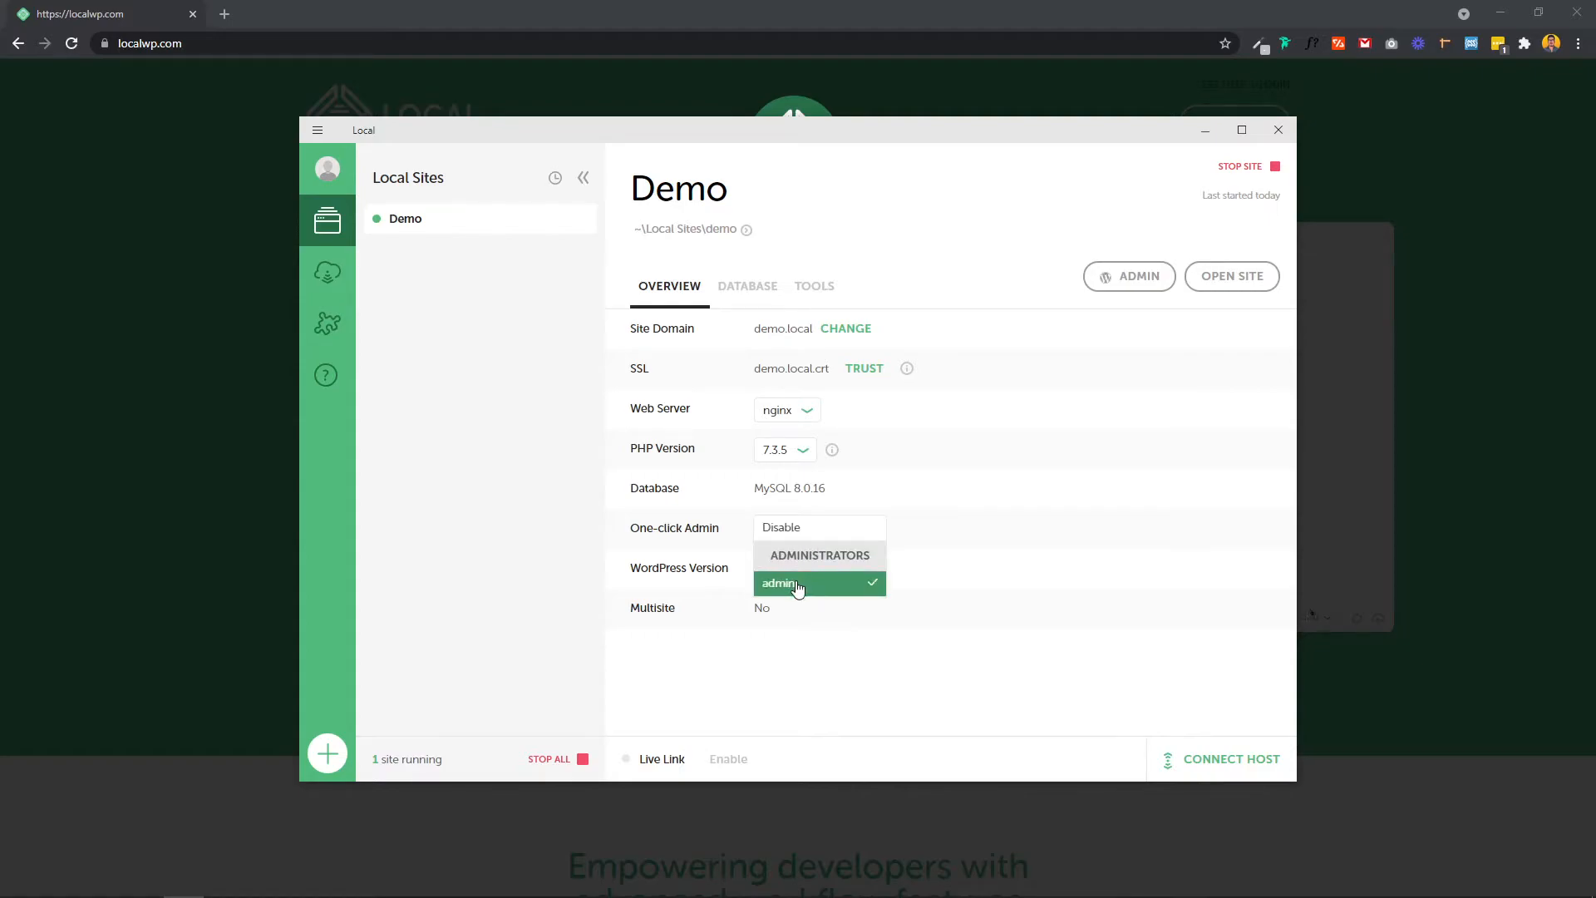
{"action": "left_click", "coordinate": [796, 586]}
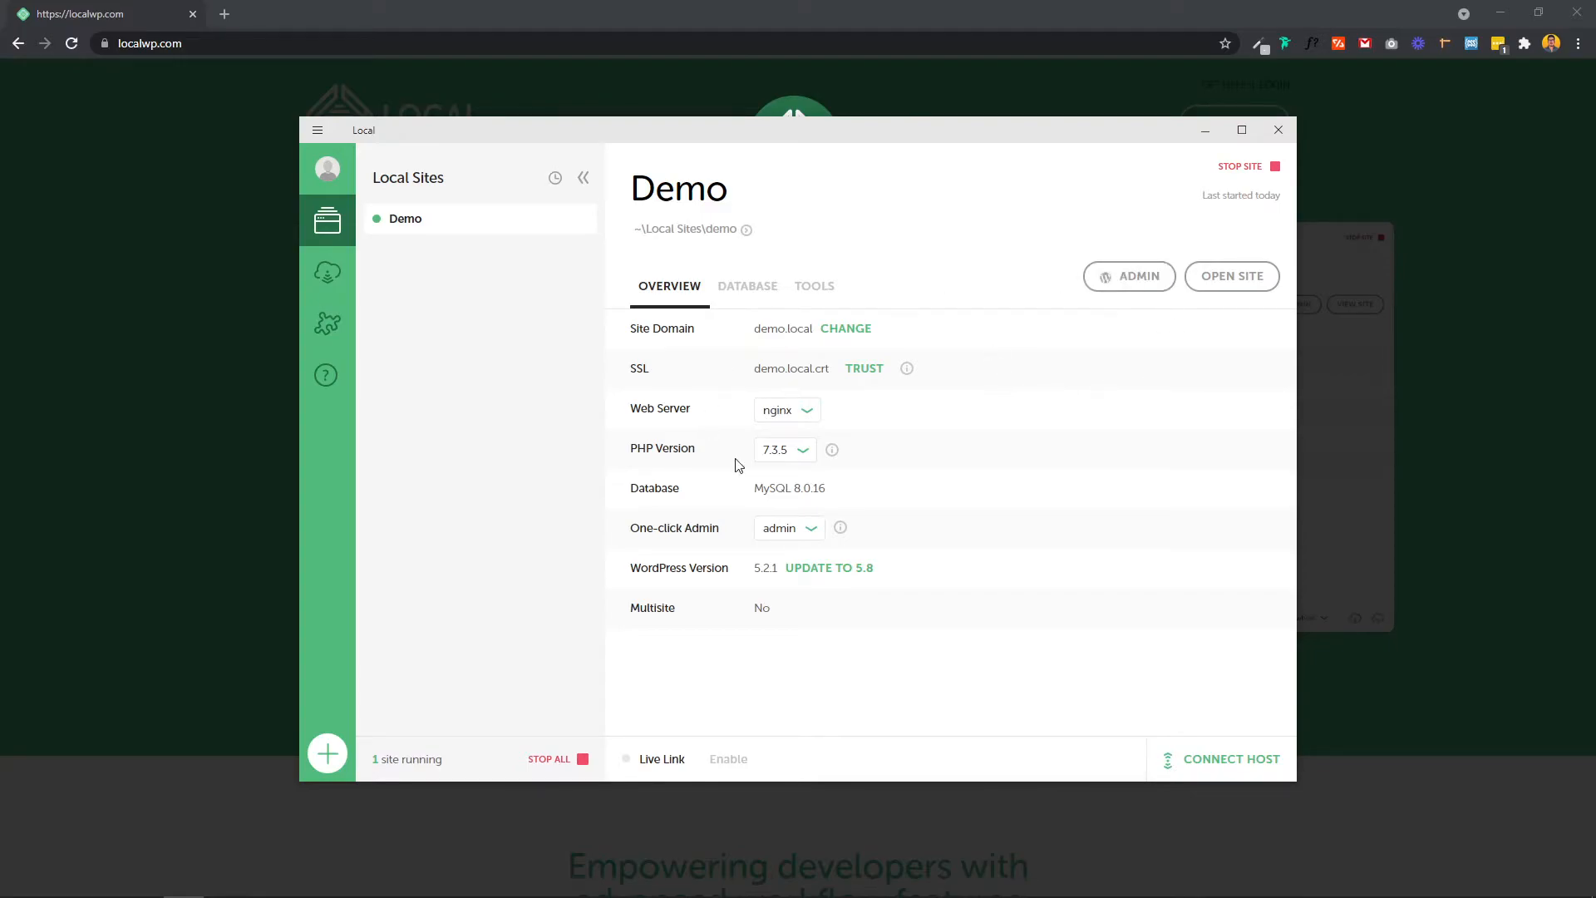
{"action": "left_click", "coordinate": [796, 531]}
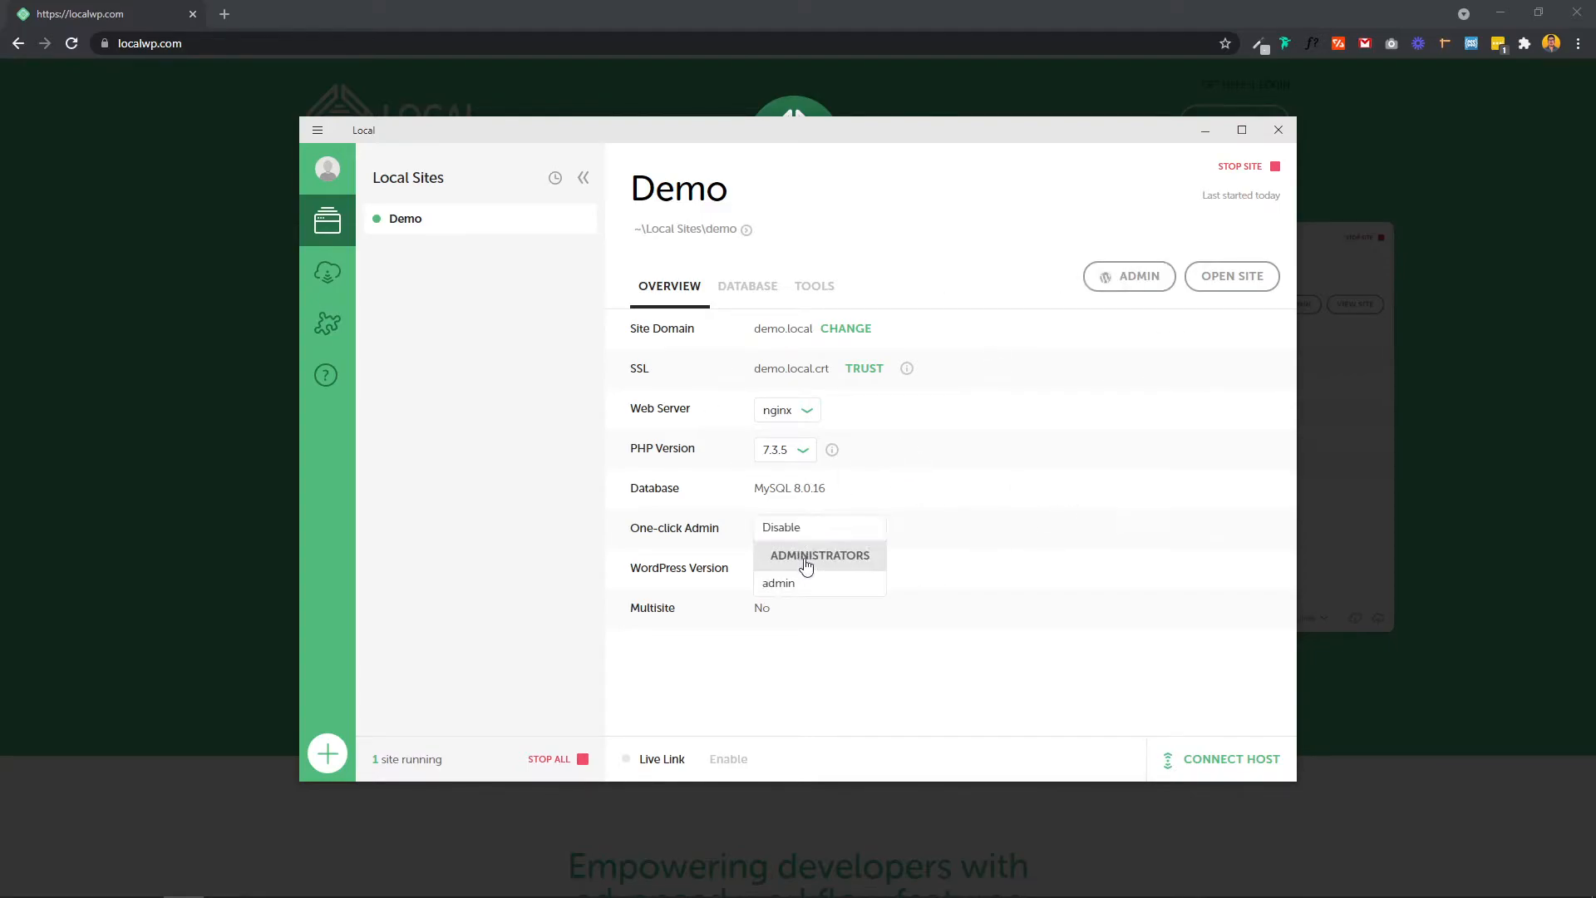
{"action": "left_click", "coordinate": [792, 532]}
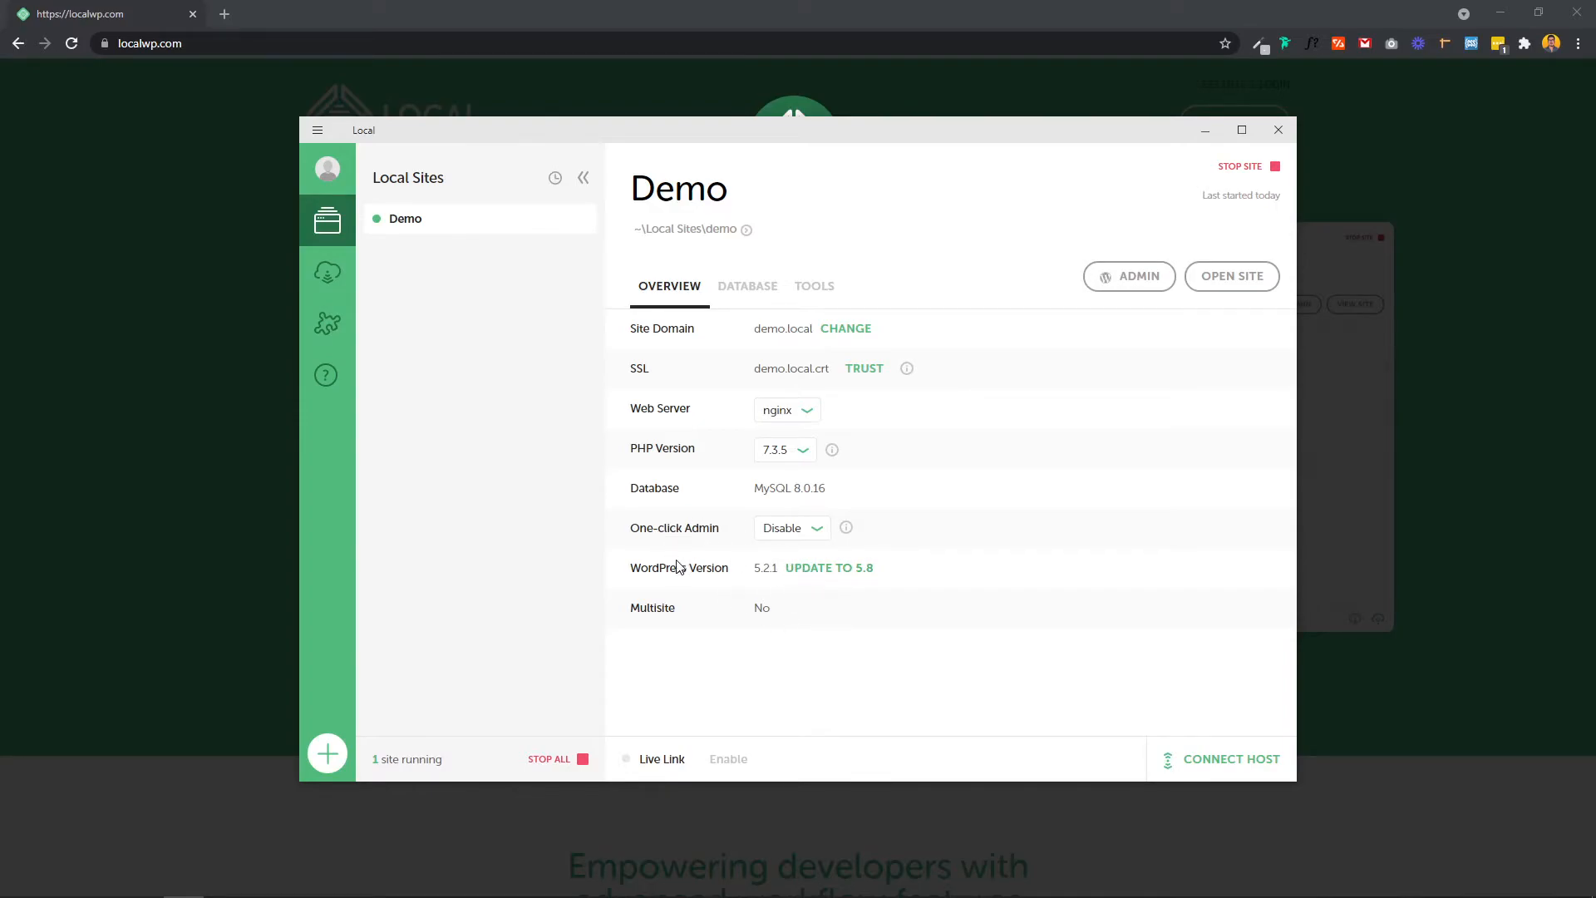
{"action": "left_click", "coordinate": [747, 291]}
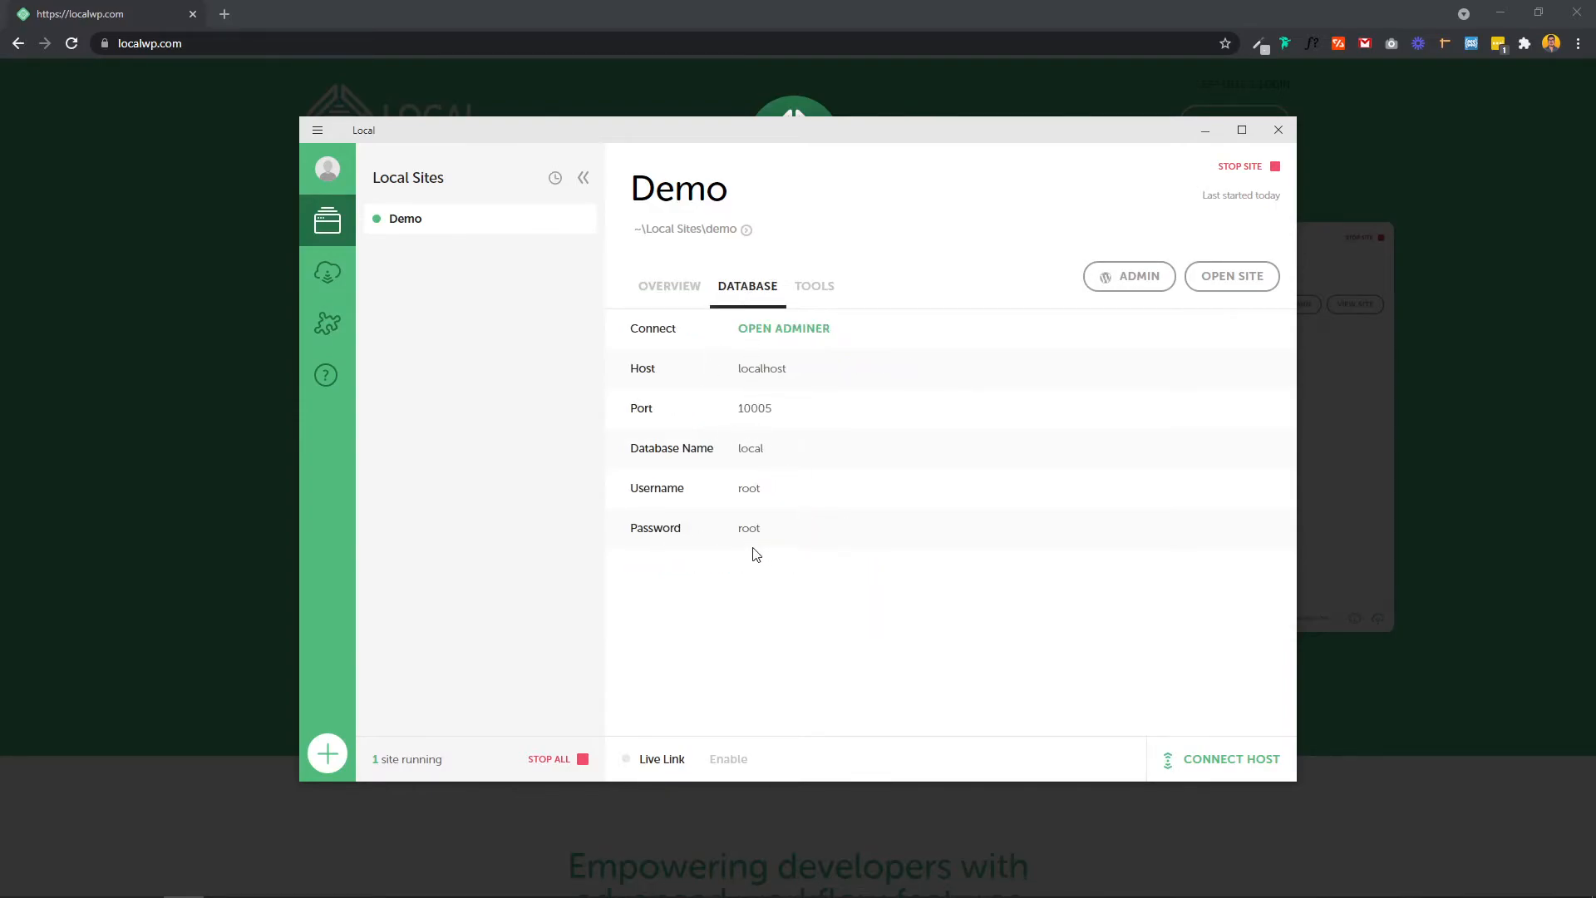
{"action": "left_click", "coordinate": [815, 293]}
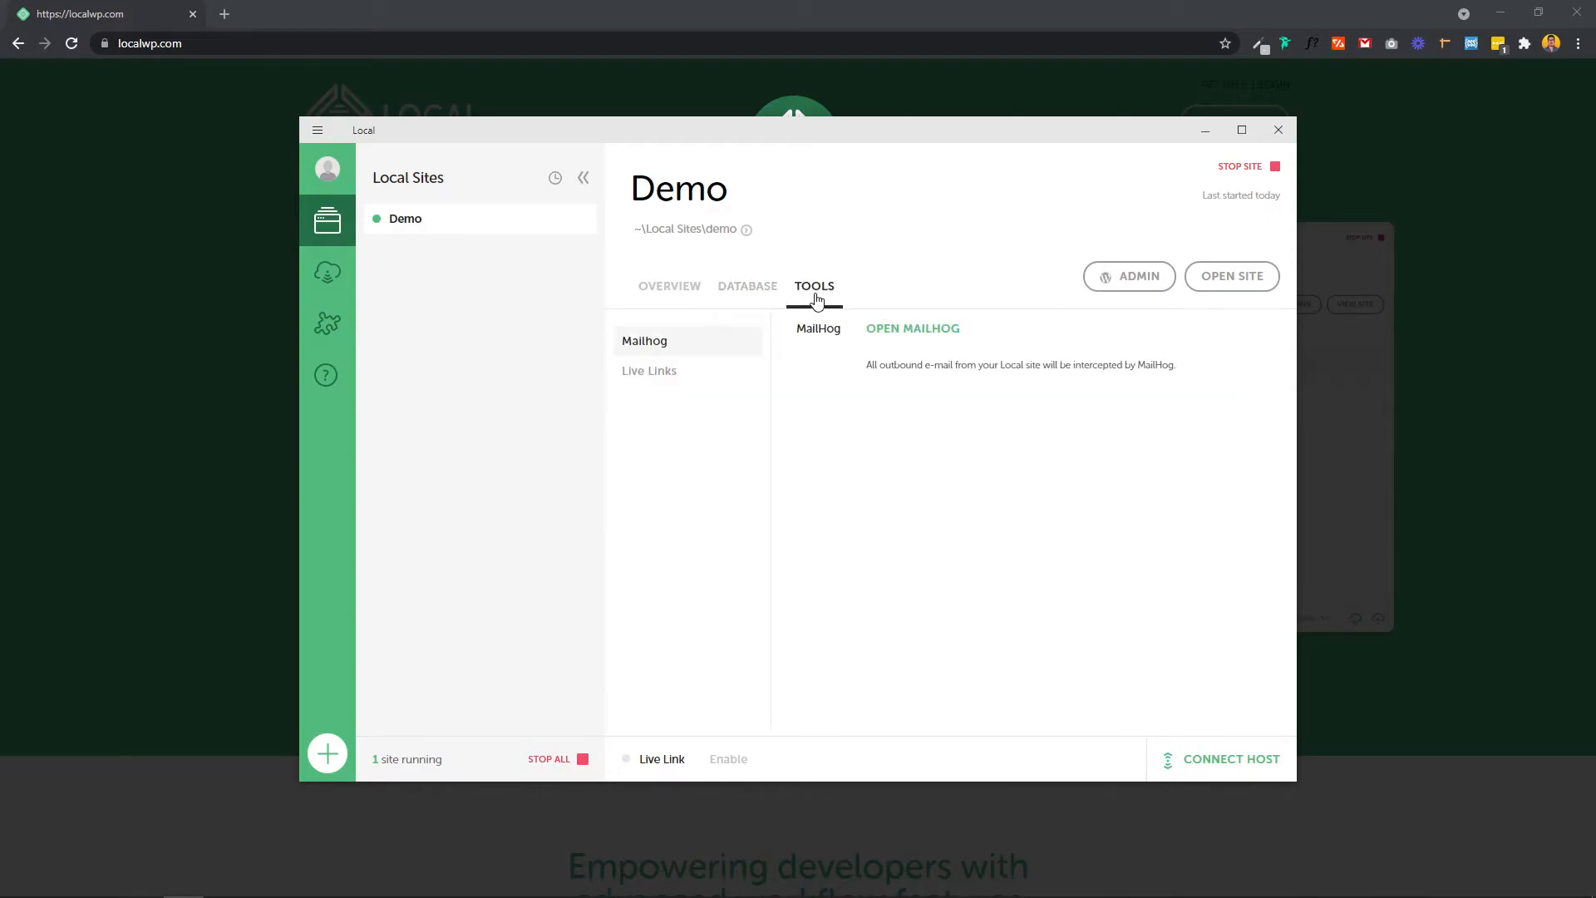
{"action": "left_click", "coordinate": [666, 298]}
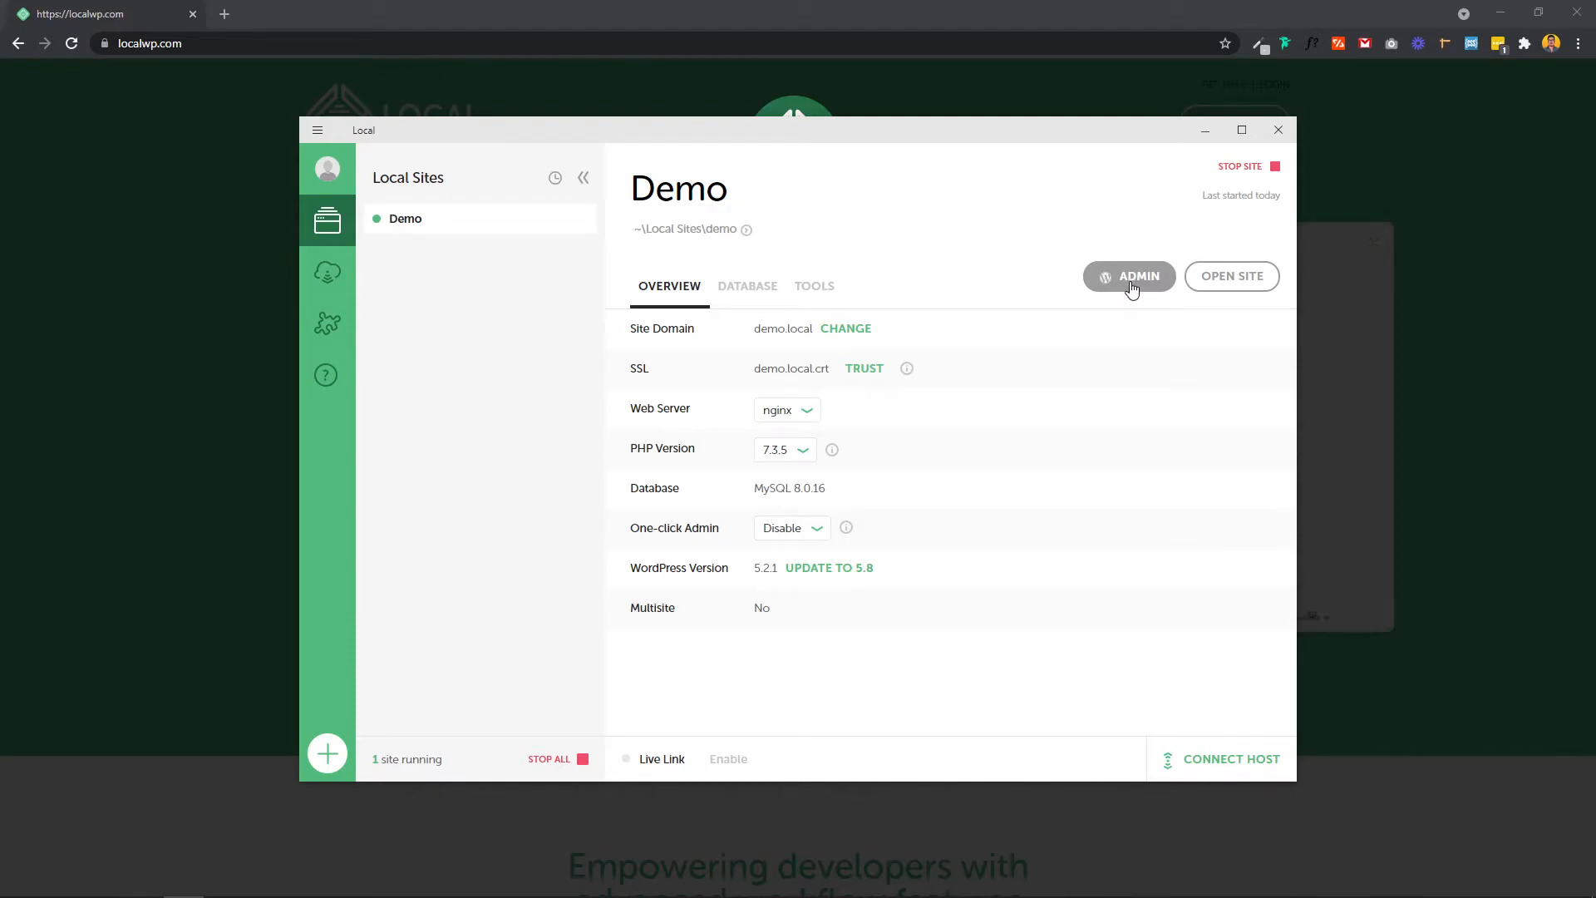
Step: Open the Demo site in Chrome and go to its demo.local/login page
{"action": "left_click", "coordinate": [1244, 286]}
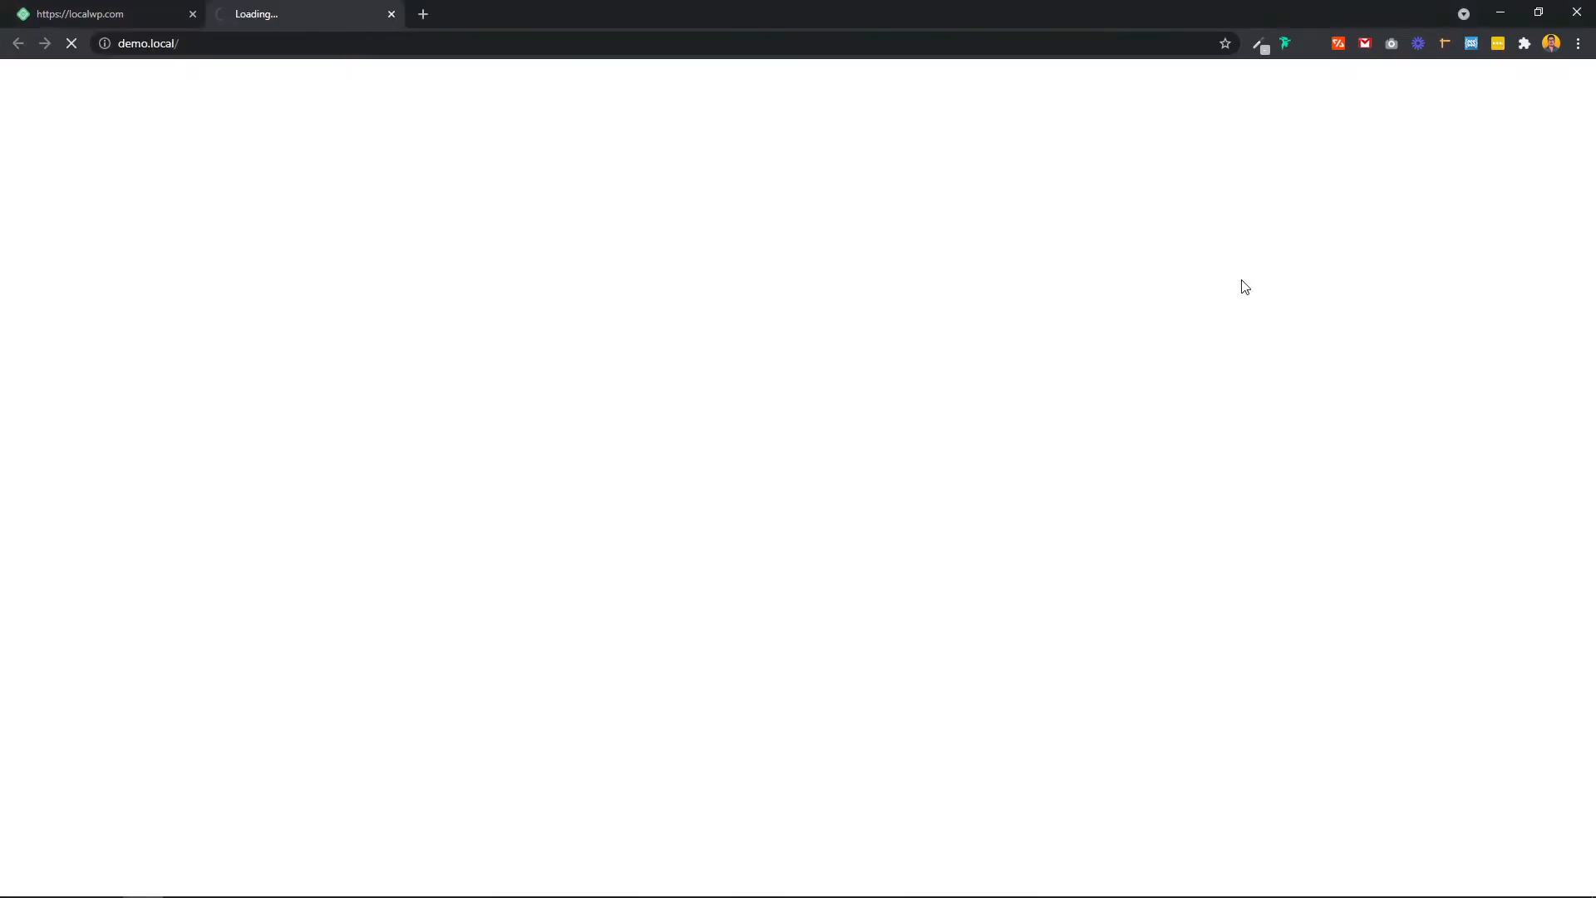
{"action": "scroll", "coordinate": [665, 353], "scroll_direction": "down", "scroll_amount": 5}
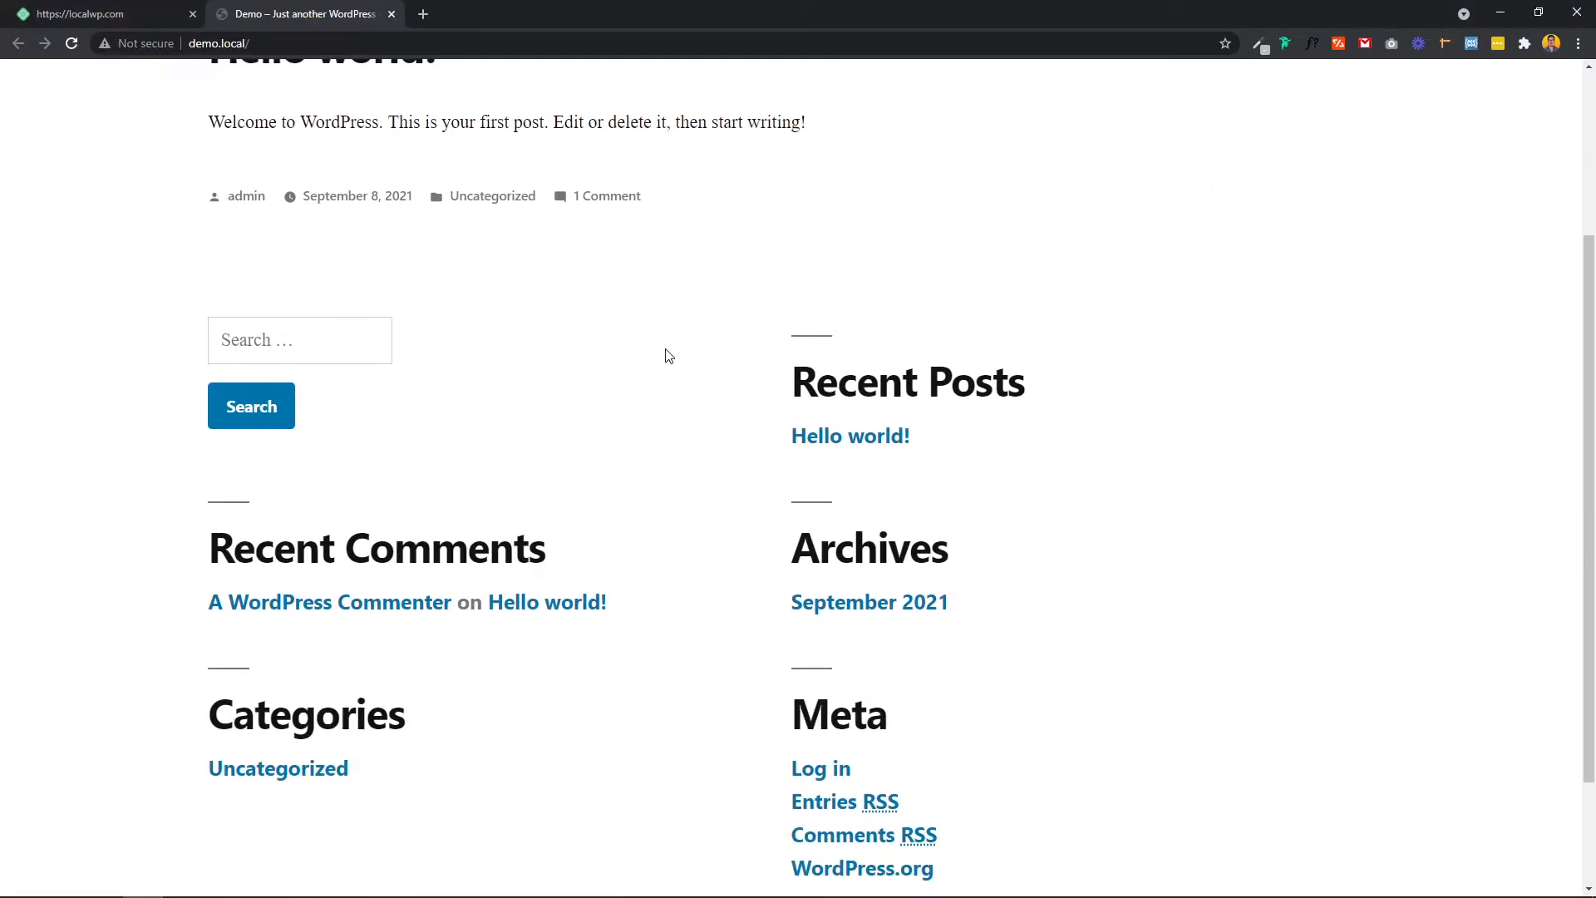
{"action": "scroll", "coordinate": [591, 464], "scroll_direction": "up", "scroll_amount": 5}
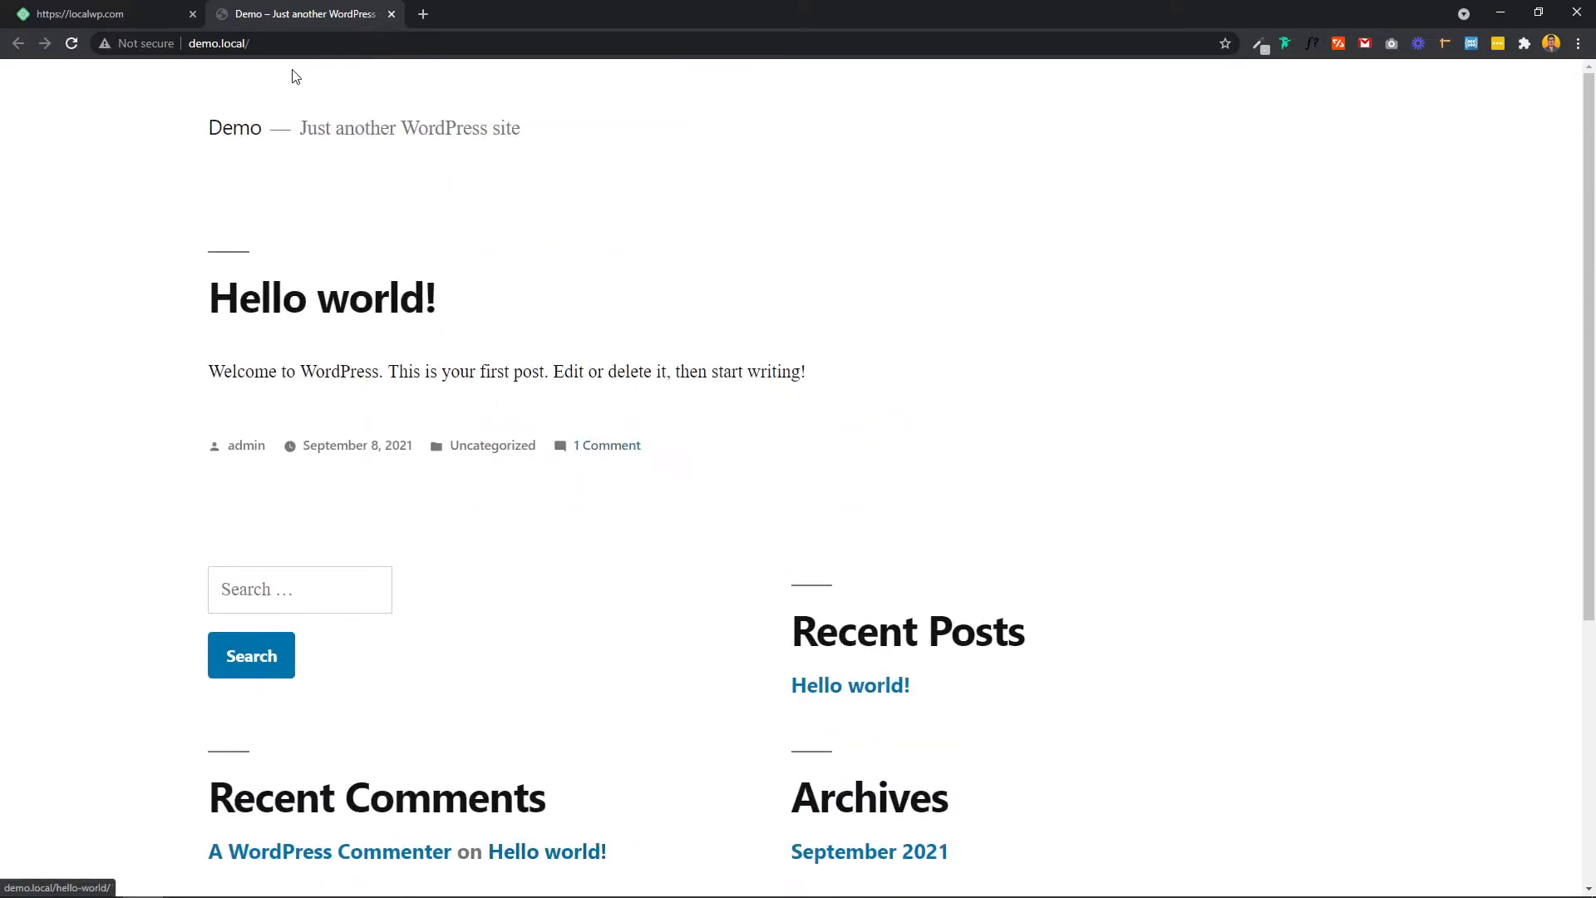
{"action": "left_click", "coordinate": [470, 46]}
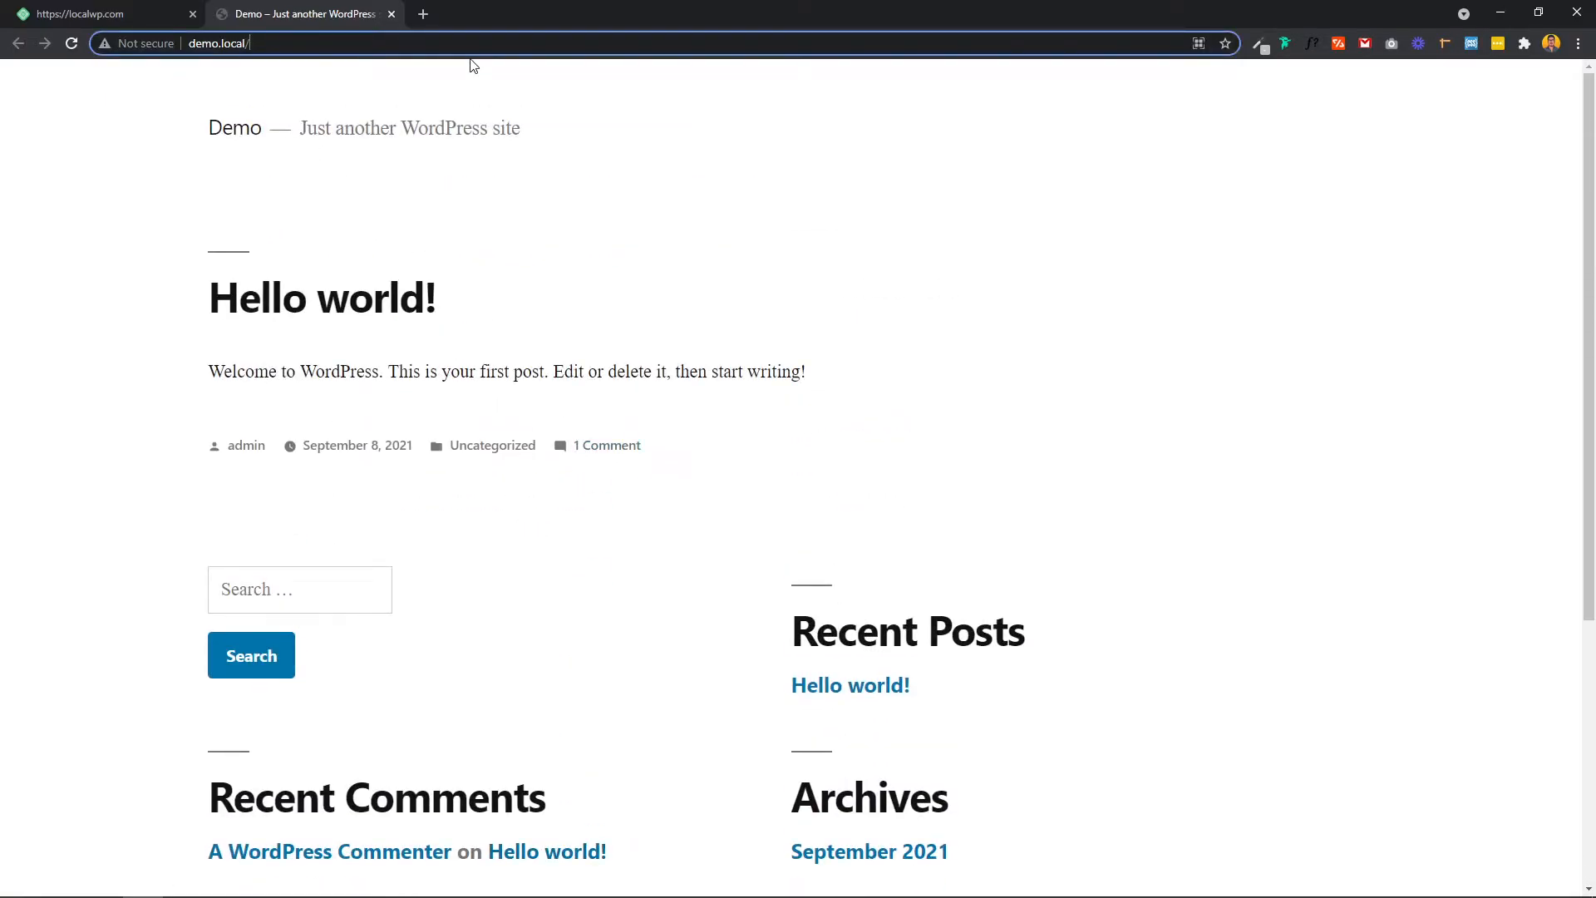
{"action": "type", "text": "login.php"}
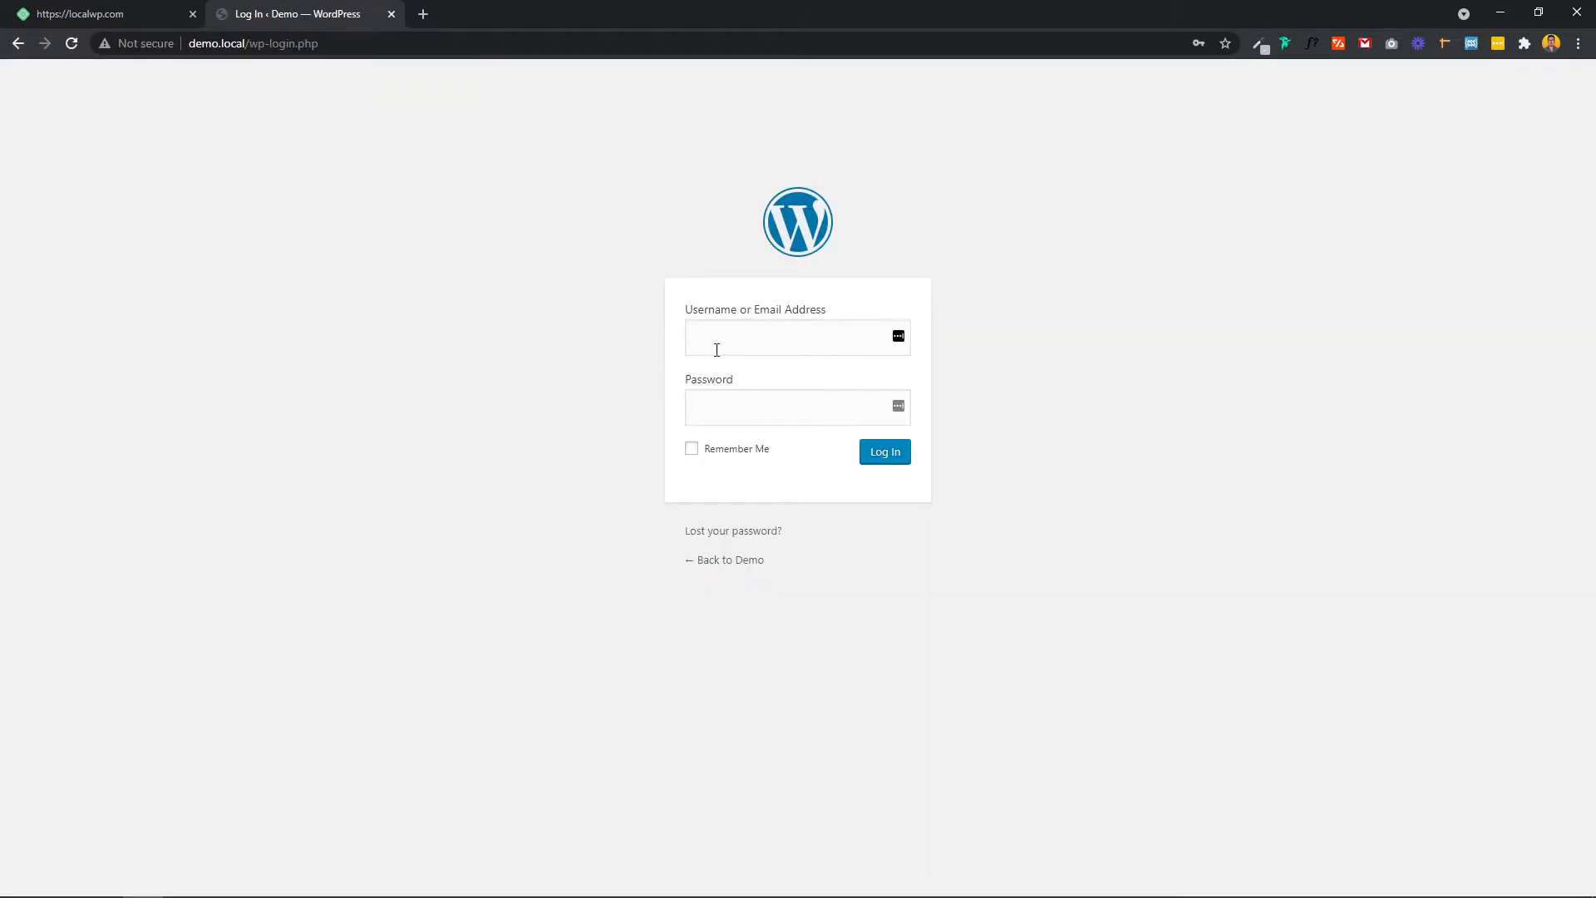
Step: Log in as the administrator using the saved credentials and a re-entered password
{"action": "left_click", "coordinate": [743, 339]}
{"action": "left_click", "coordinate": [744, 385]}
{"action": "double_click", "coordinate": [738, 406]}
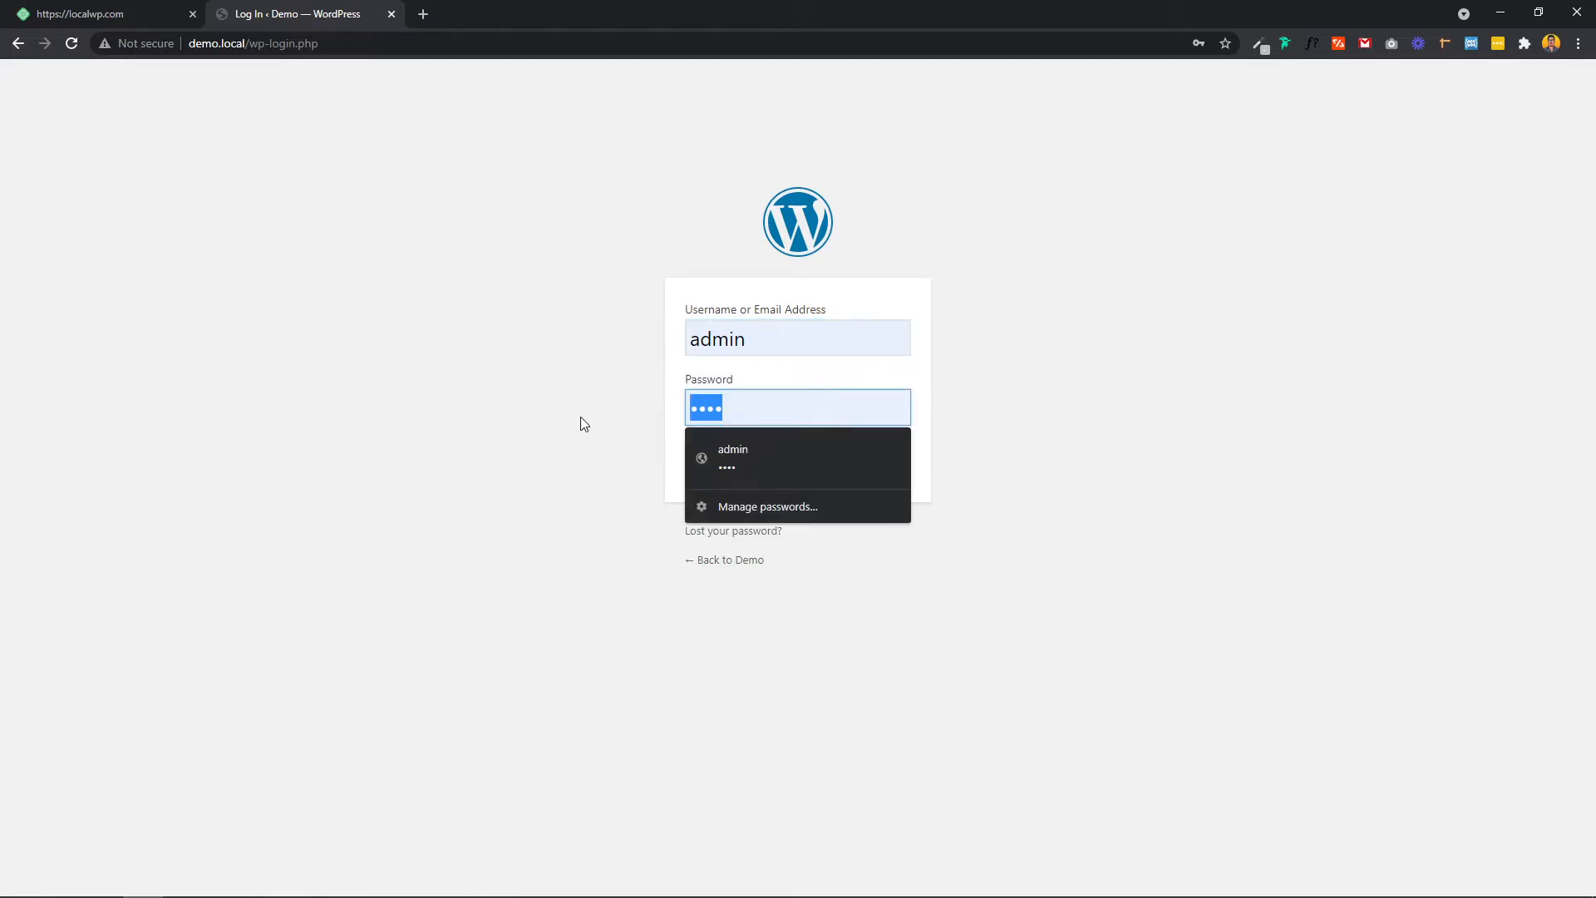
{"action": "type", "text": "•••"}
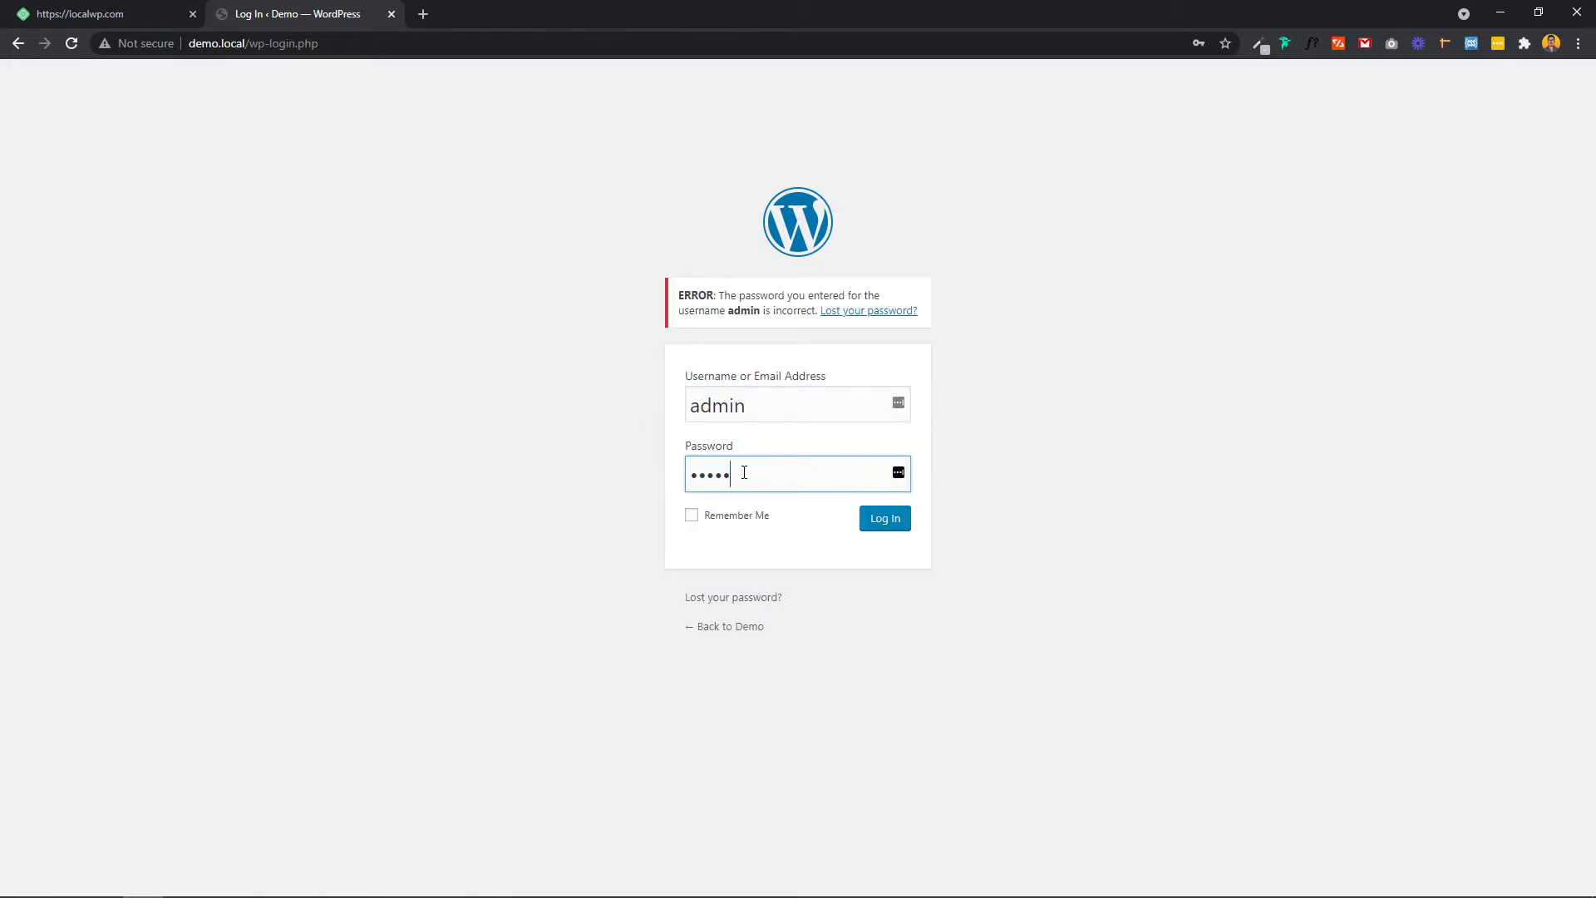
{"action": "left_click", "coordinate": [895, 526]}
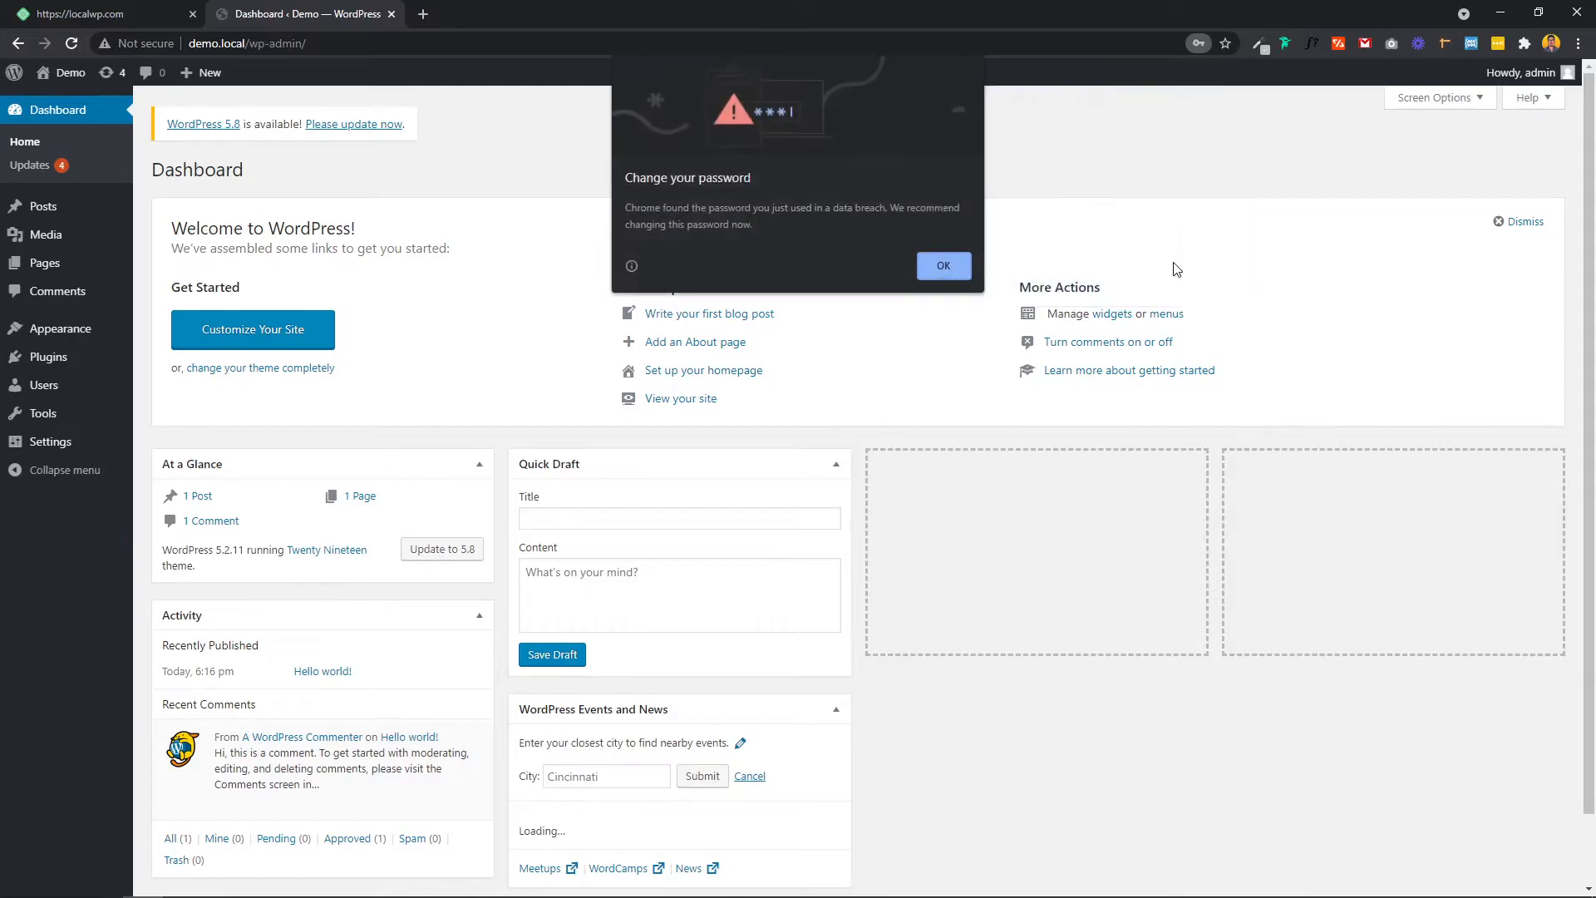
Step: Dismiss Chrome's password breach warning and the LastPass save prompt
{"action": "left_click", "coordinate": [951, 279]}
{"action": "left_click", "coordinate": [1184, 273]}
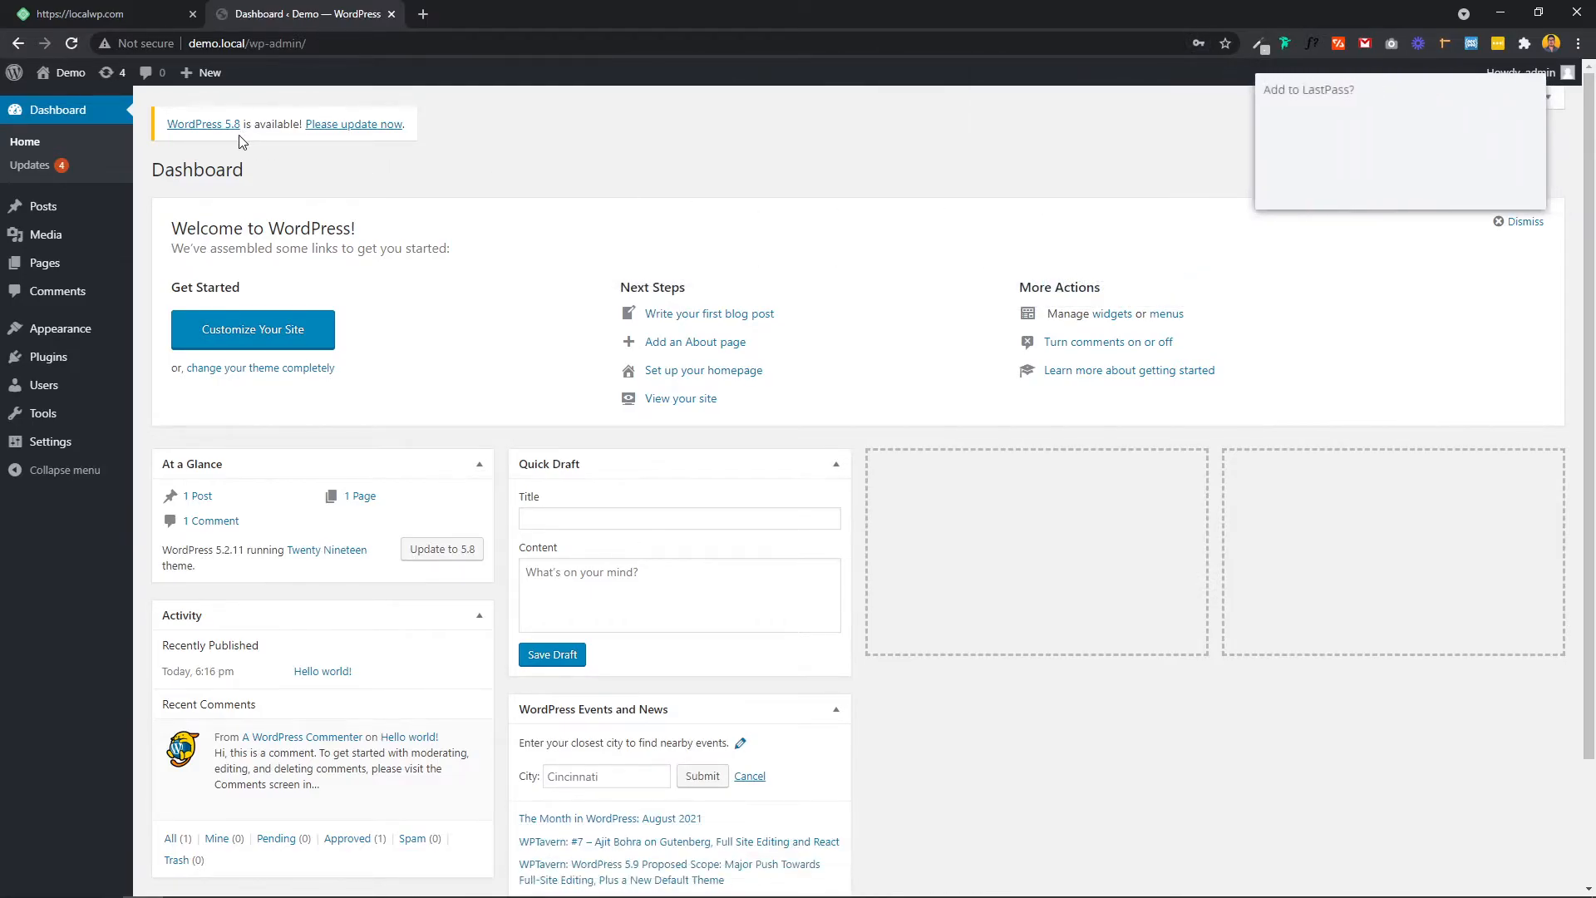
{"action": "left_click", "coordinate": [1427, 190]}
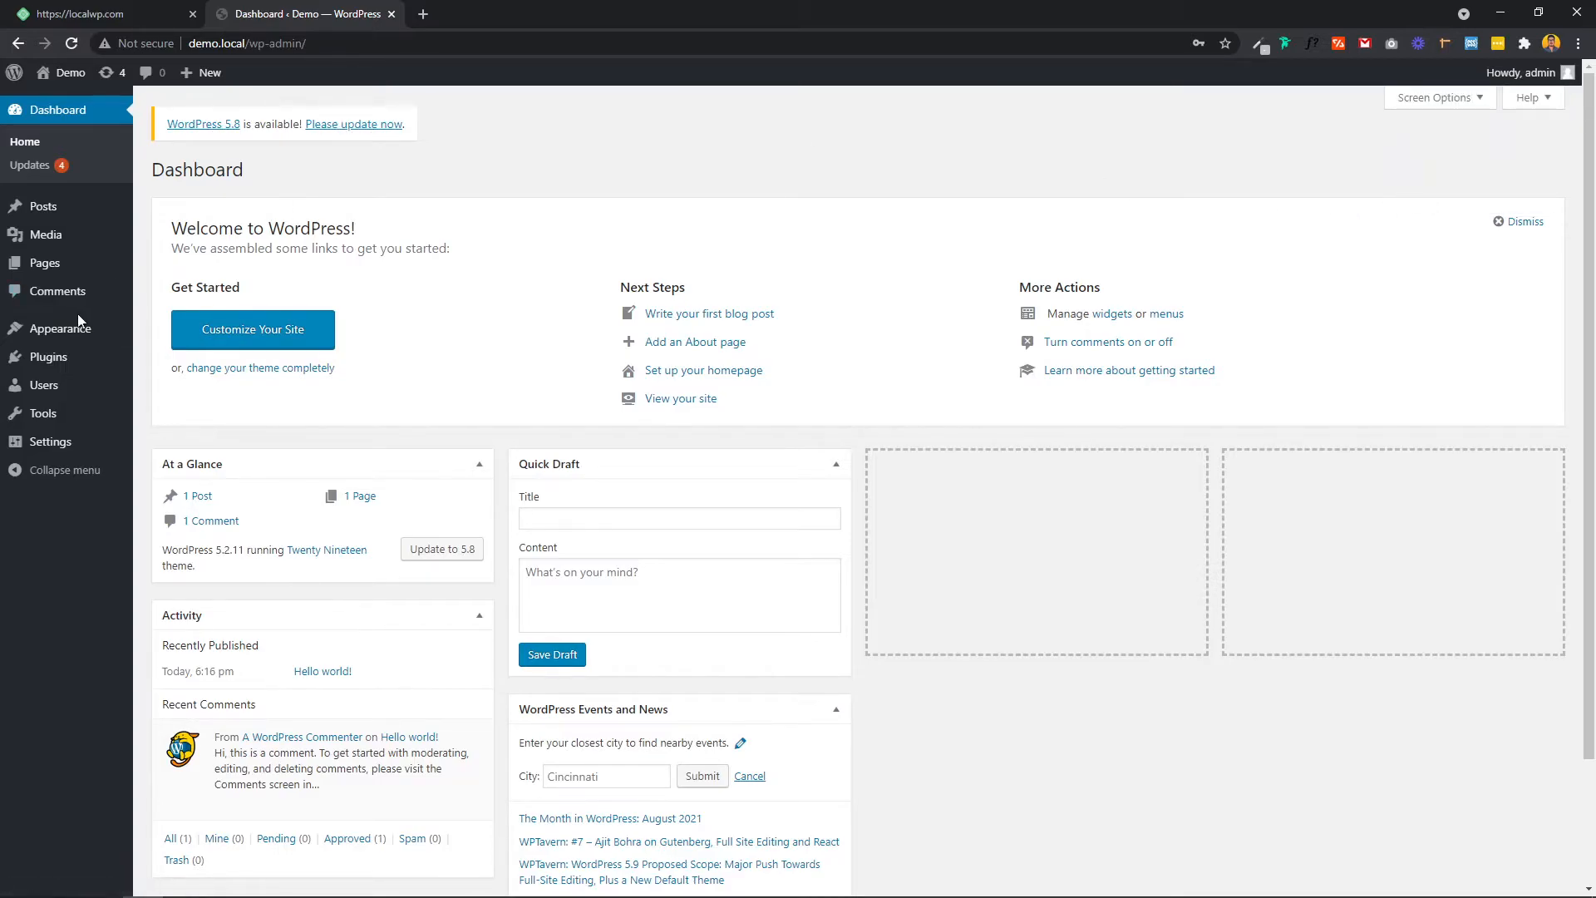
Step: Browse Appearance > Themes > Add New, then the Popular plugins under Plugins > Add New
{"action": "left_click", "coordinate": [61, 329]}
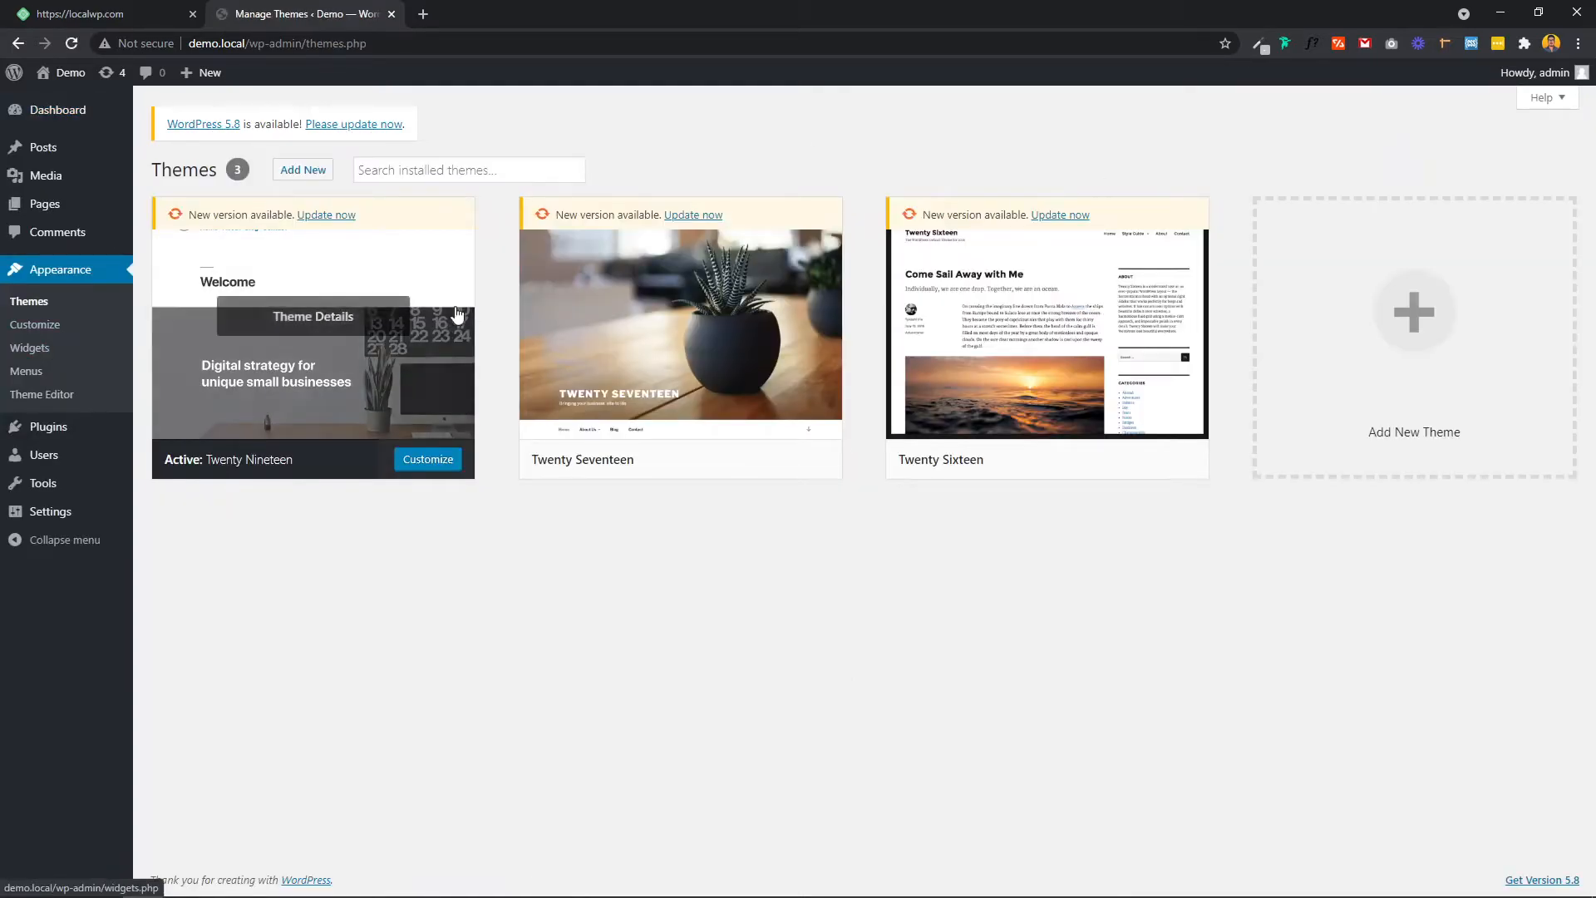
{"action": "left_click", "coordinate": [304, 169]}
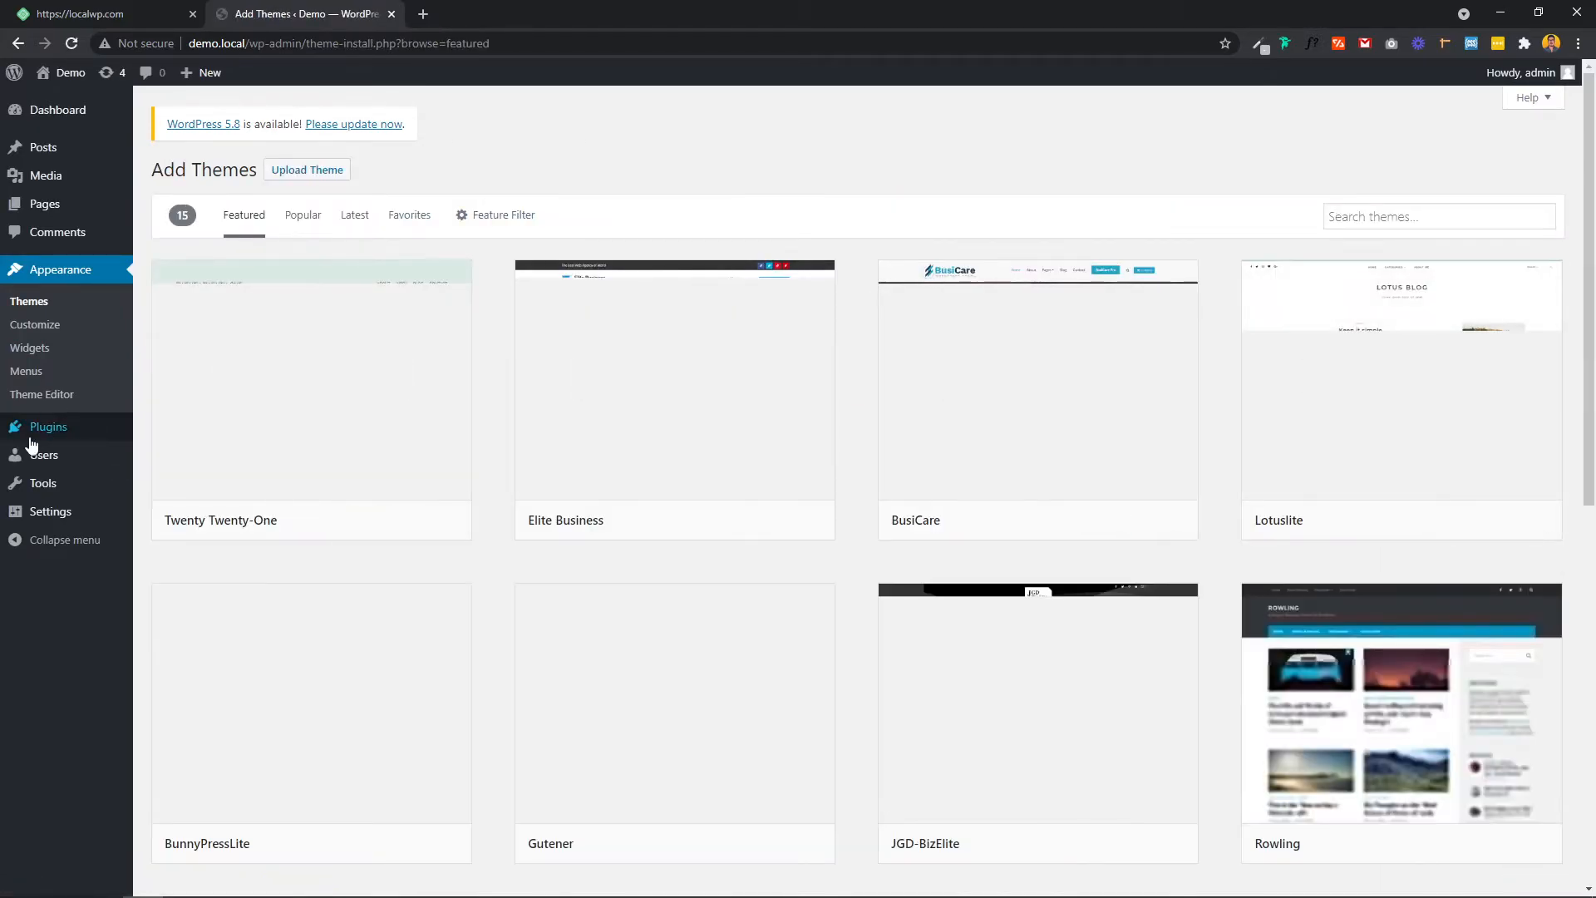
{"action": "left_click", "coordinate": [46, 427]}
{"action": "left_click", "coordinate": [252, 171]}
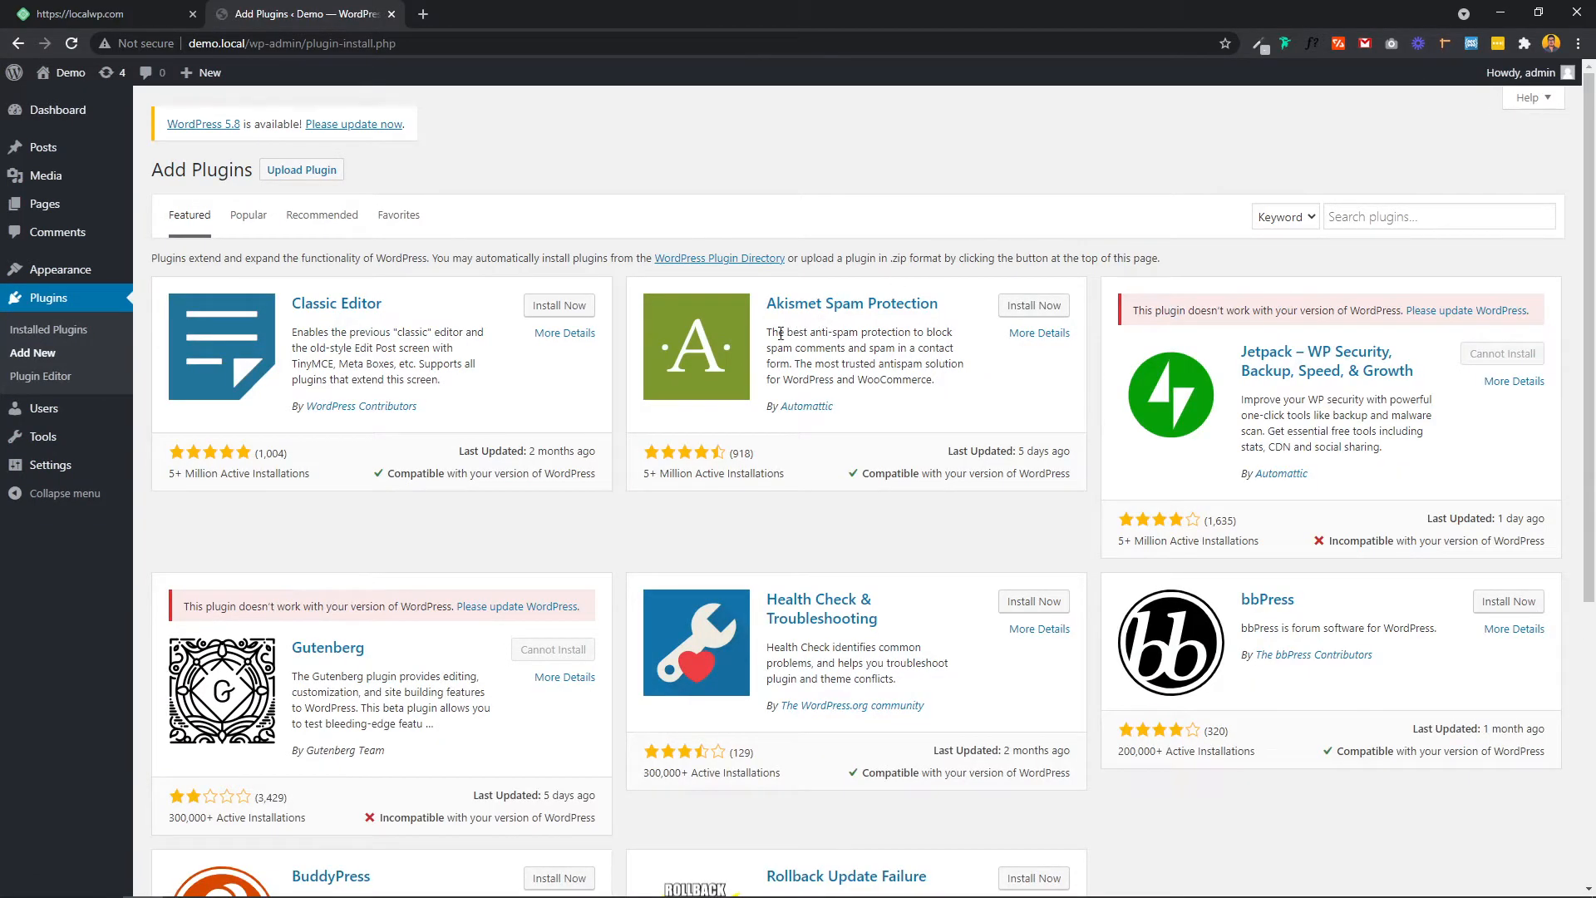
{"action": "left_click", "coordinate": [249, 215]}
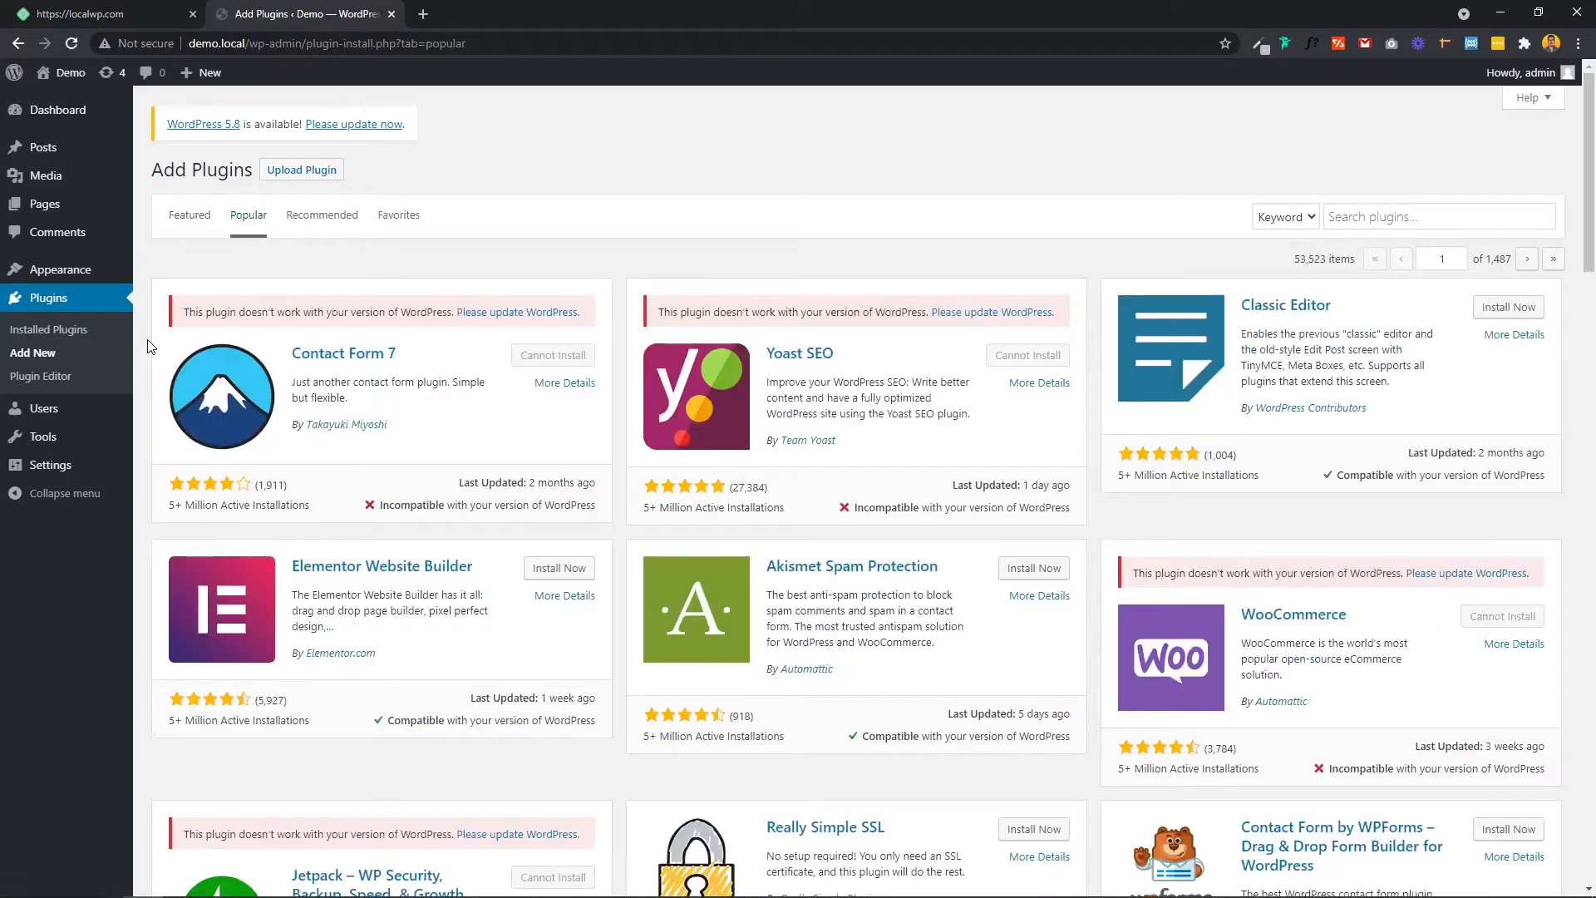
{"action": "left_click_drag", "start_coordinate": [195, 312], "coordinate": [509, 314]}
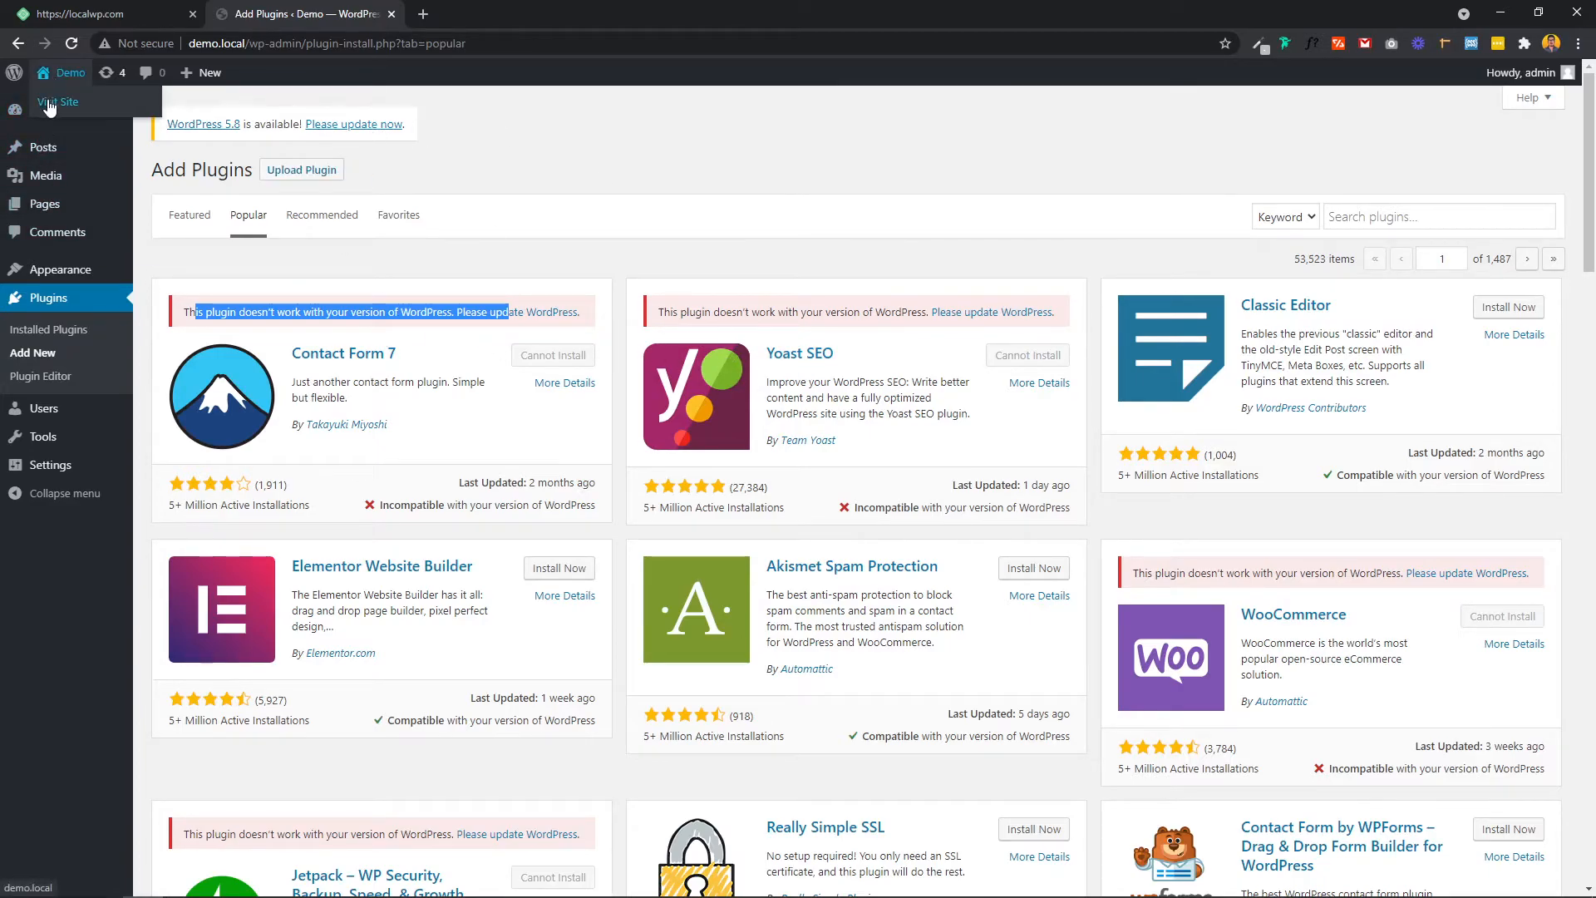
Step: Open the site's front page in a background tab and return to the installed Plugins list
{"action": "middle_click", "coordinate": [57, 102]}
{"action": "mouse_move", "coordinate": [75, 278]}
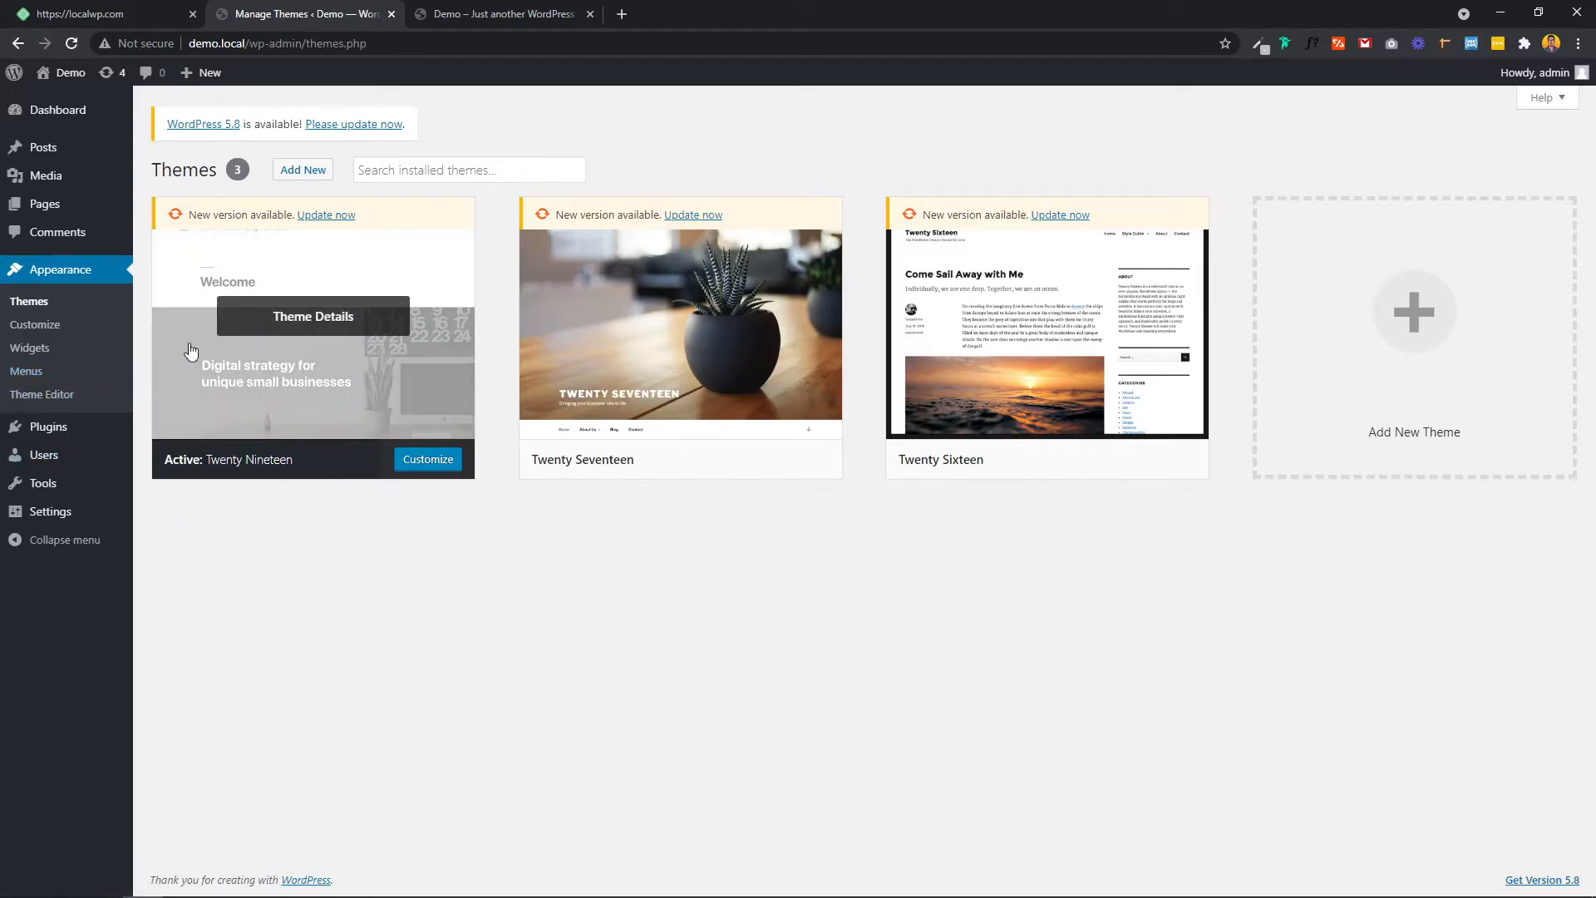
{"action": "left_click", "coordinate": [48, 427]}
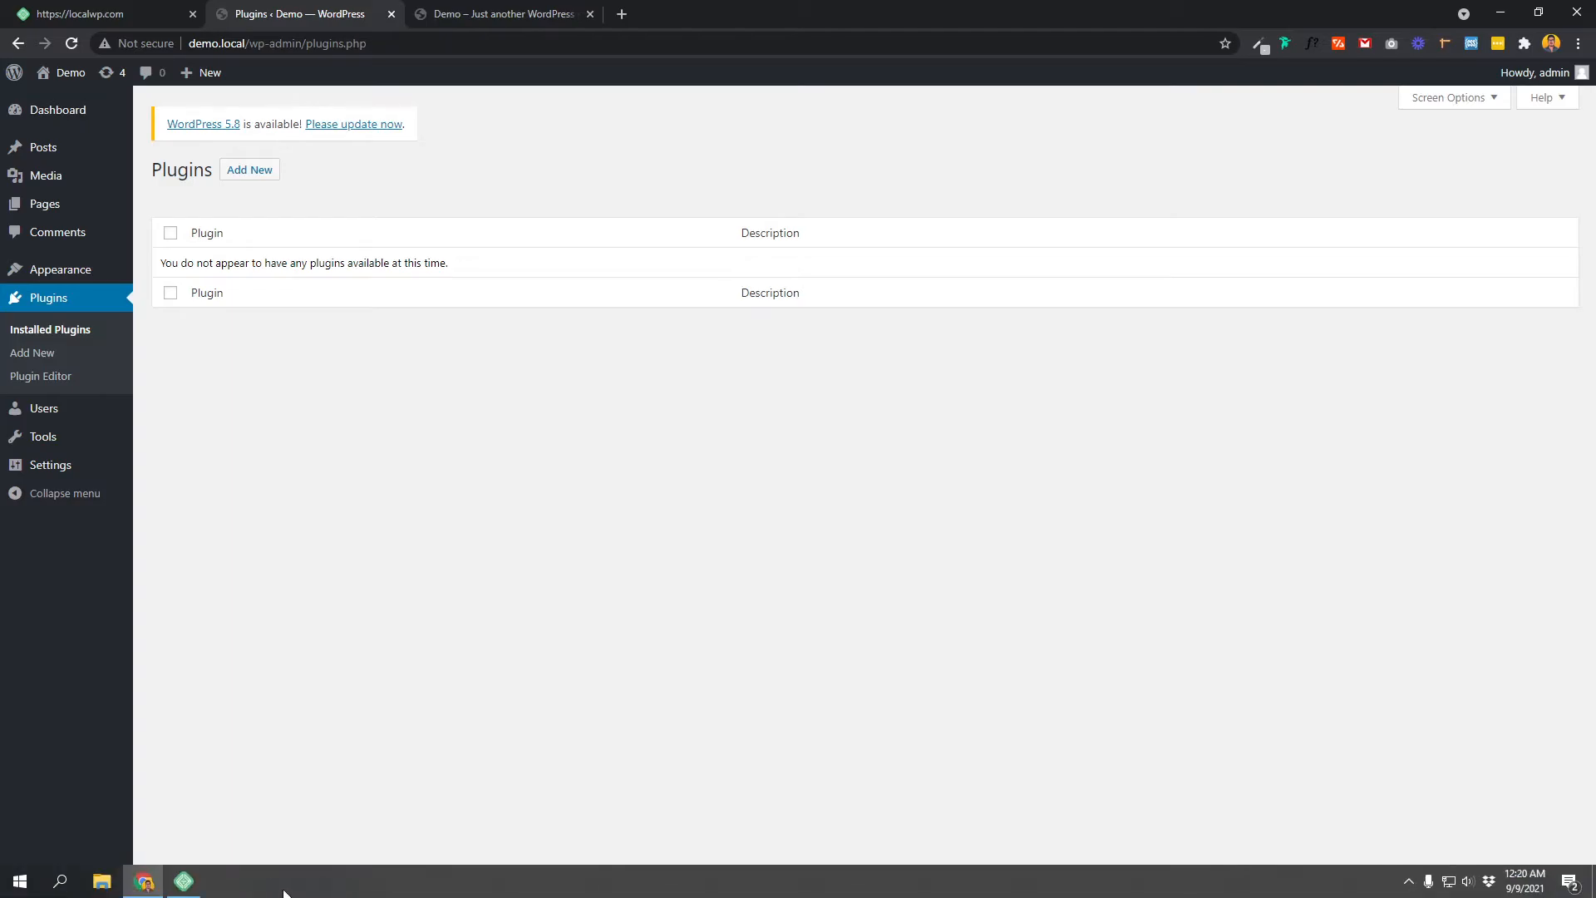
Step: Stop the Demo site in Local, then reload demo.local to see the 502 error
{"action": "left_click", "coordinate": [184, 883]}
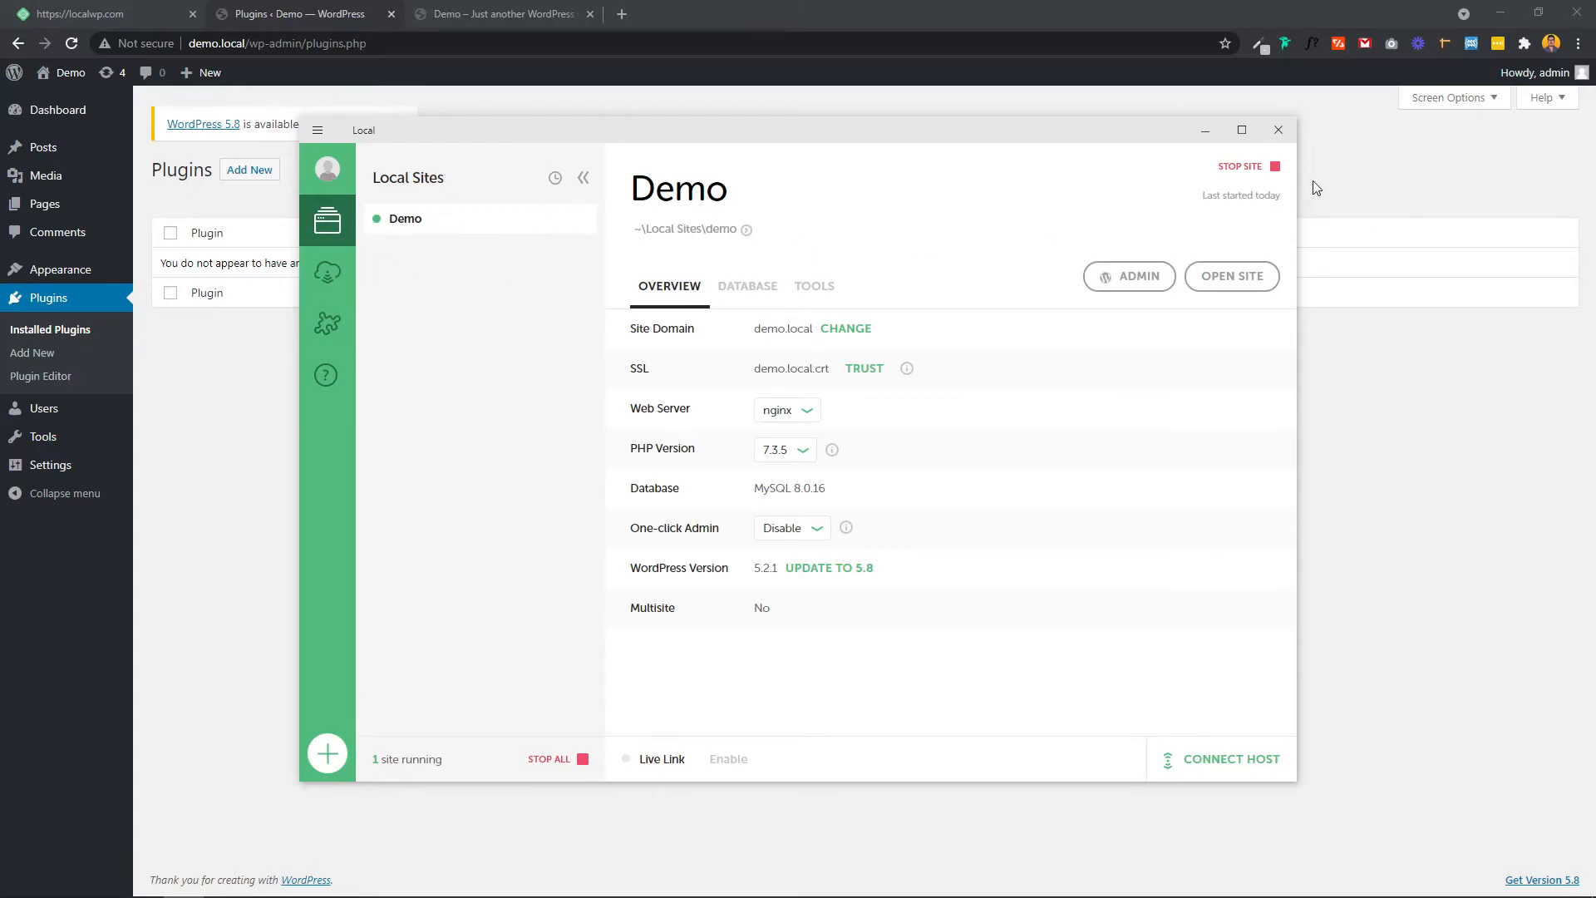
{"action": "left_click", "coordinate": [1240, 169]}
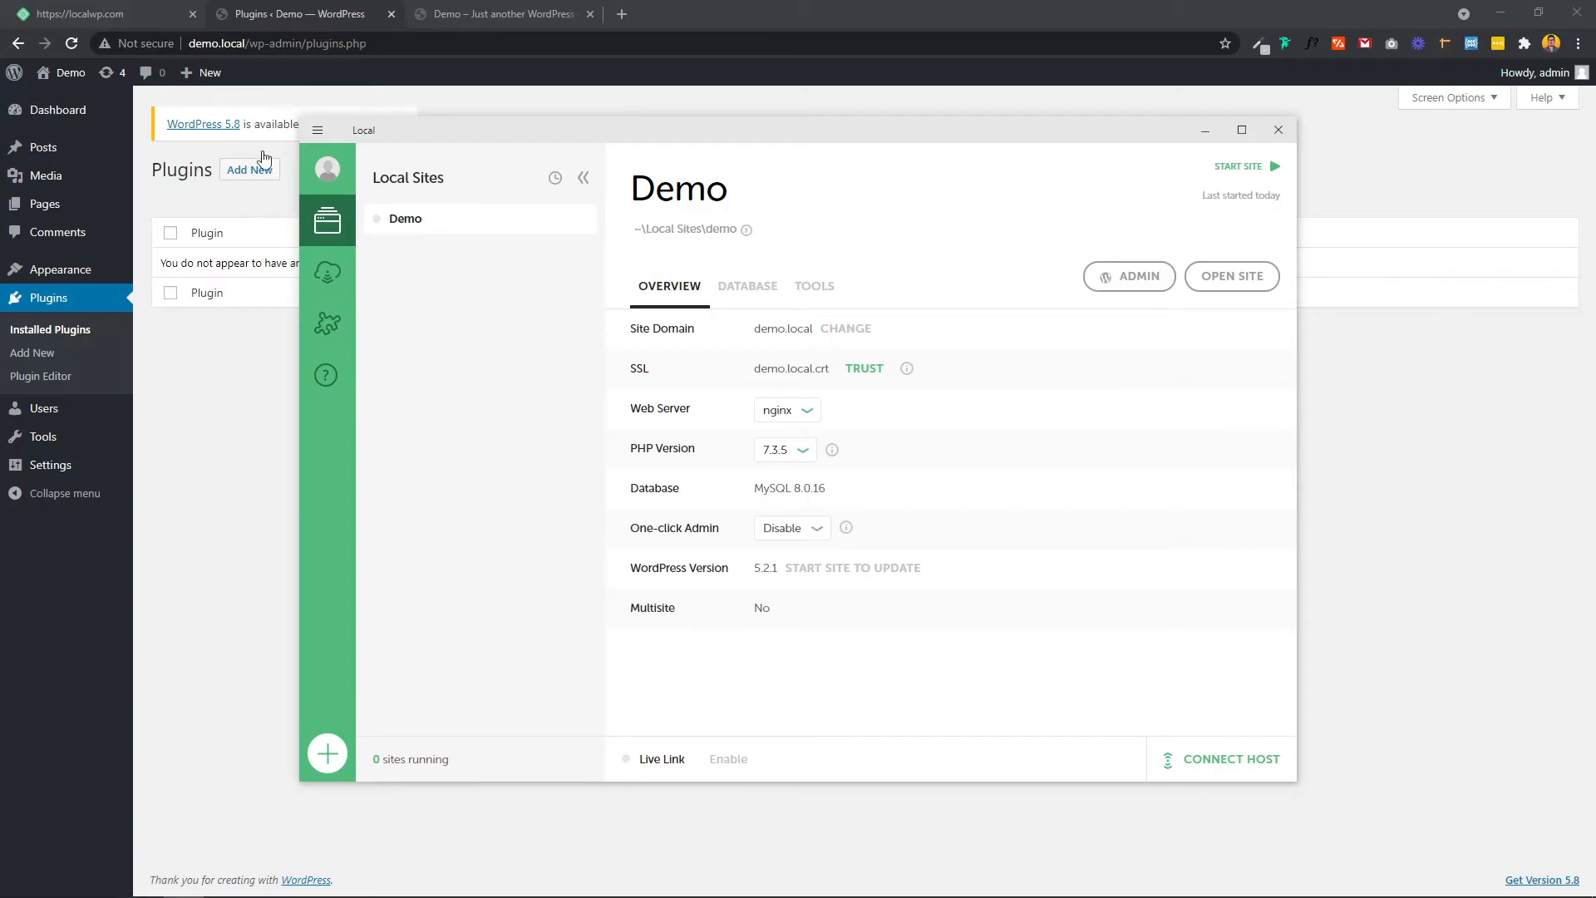
{"action": "left_click", "coordinate": [460, 14]}
{"action": "left_click", "coordinate": [72, 43]}
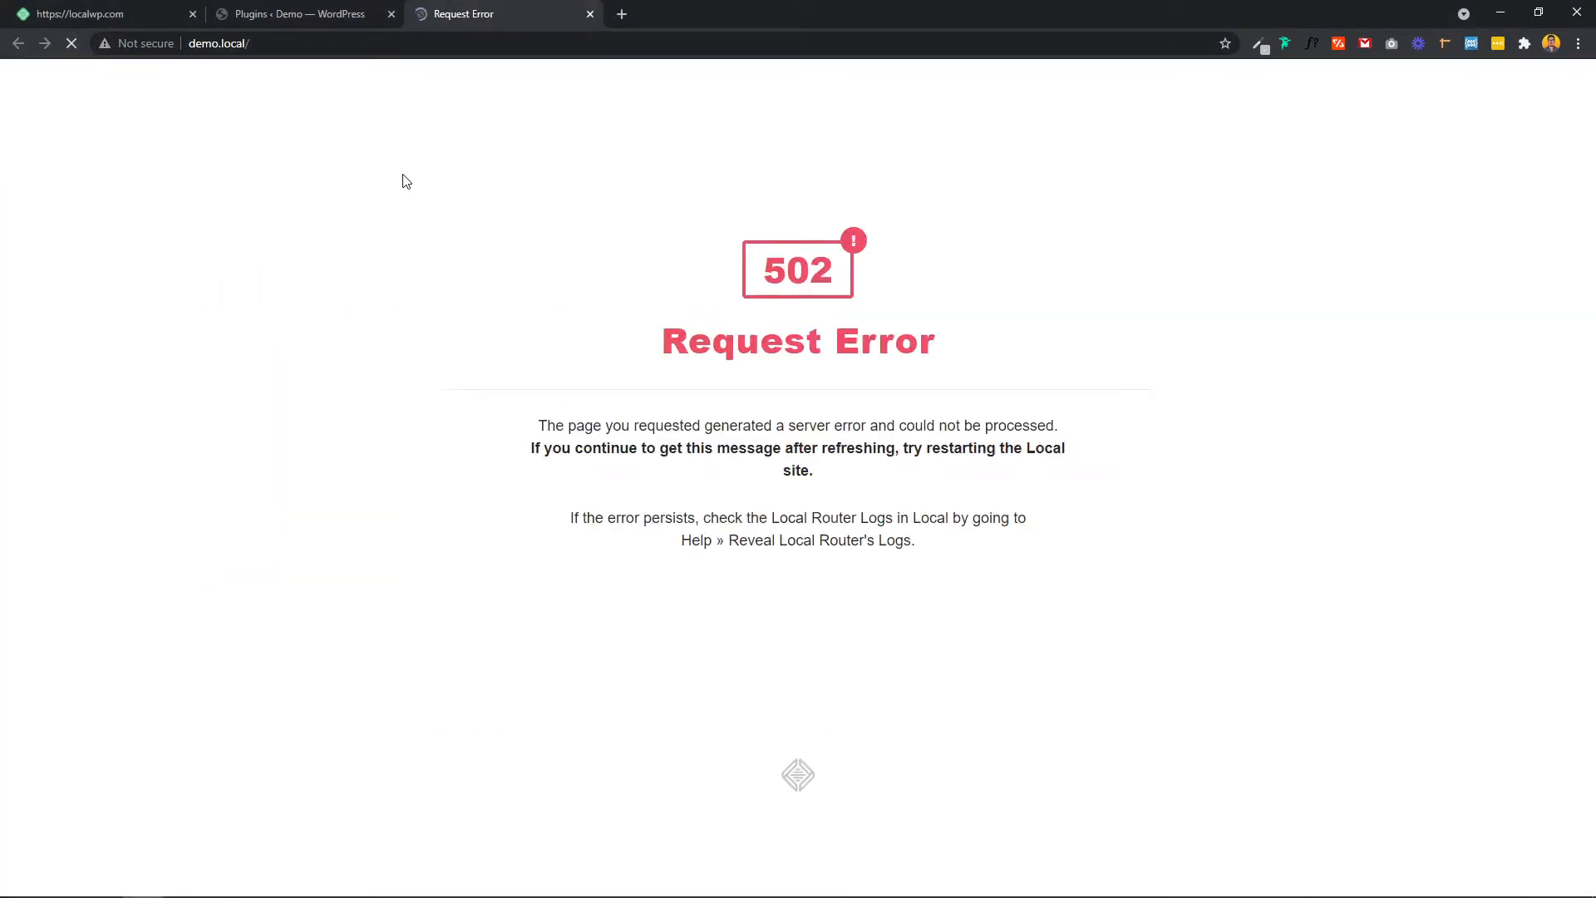
Step: Close the Demo Plugins tab in Chrome and bring Local back to the stopped Demo overview
{"action": "left_click_drag", "start_coordinate": [654, 363], "coordinate": [934, 375]}
{"action": "left_click", "coordinate": [935, 374]}
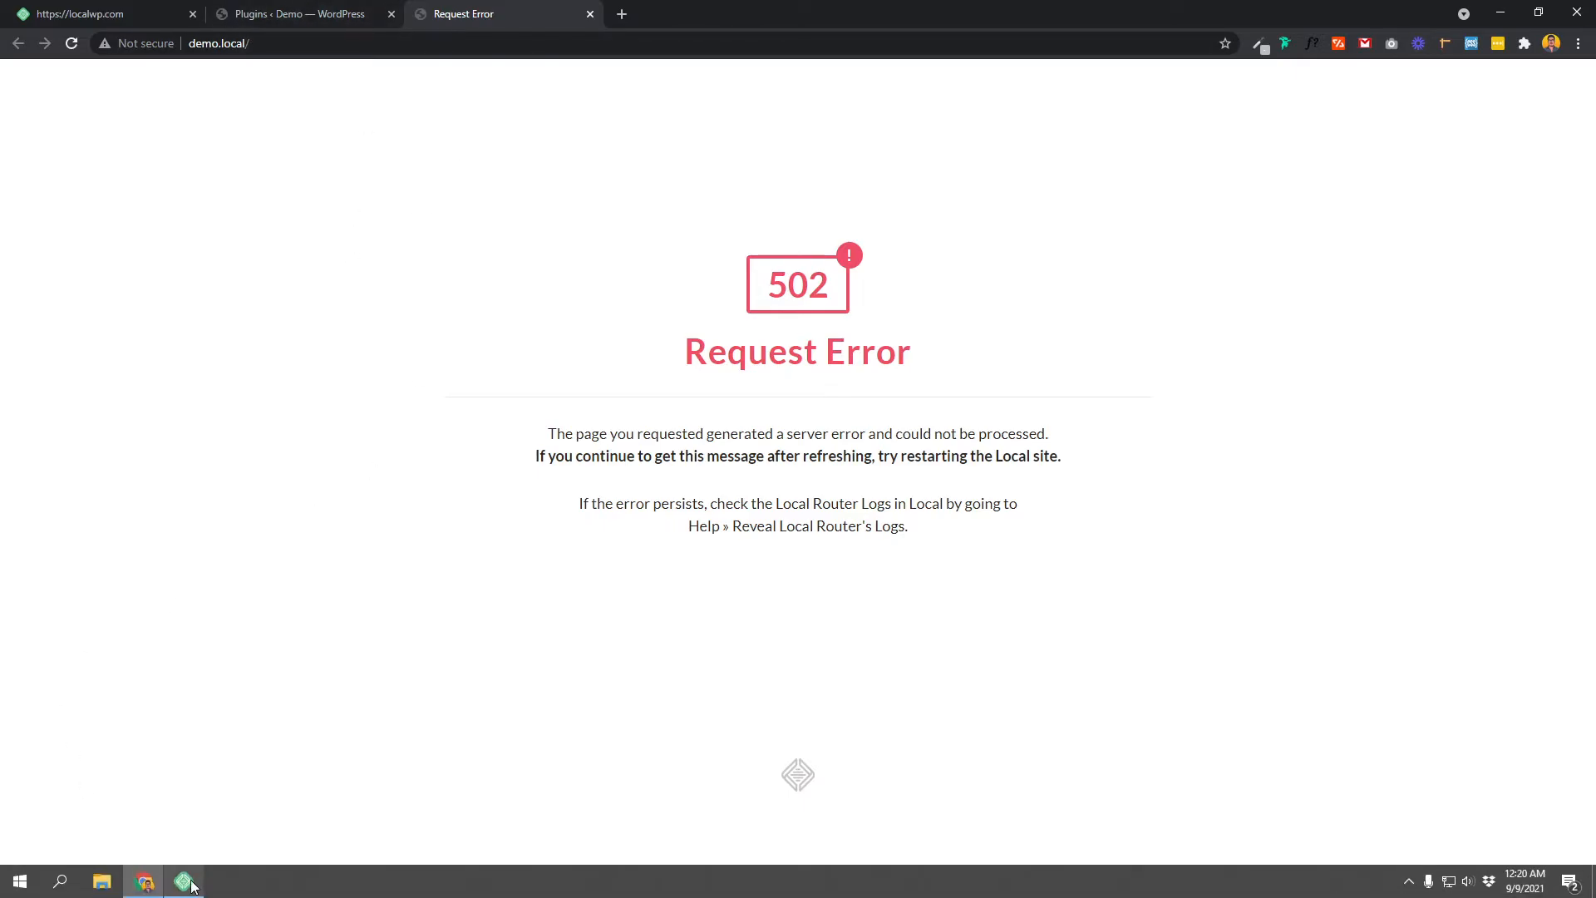
{"action": "left_click", "coordinate": [184, 882]}
{"action": "left_click", "coordinate": [179, 46]}
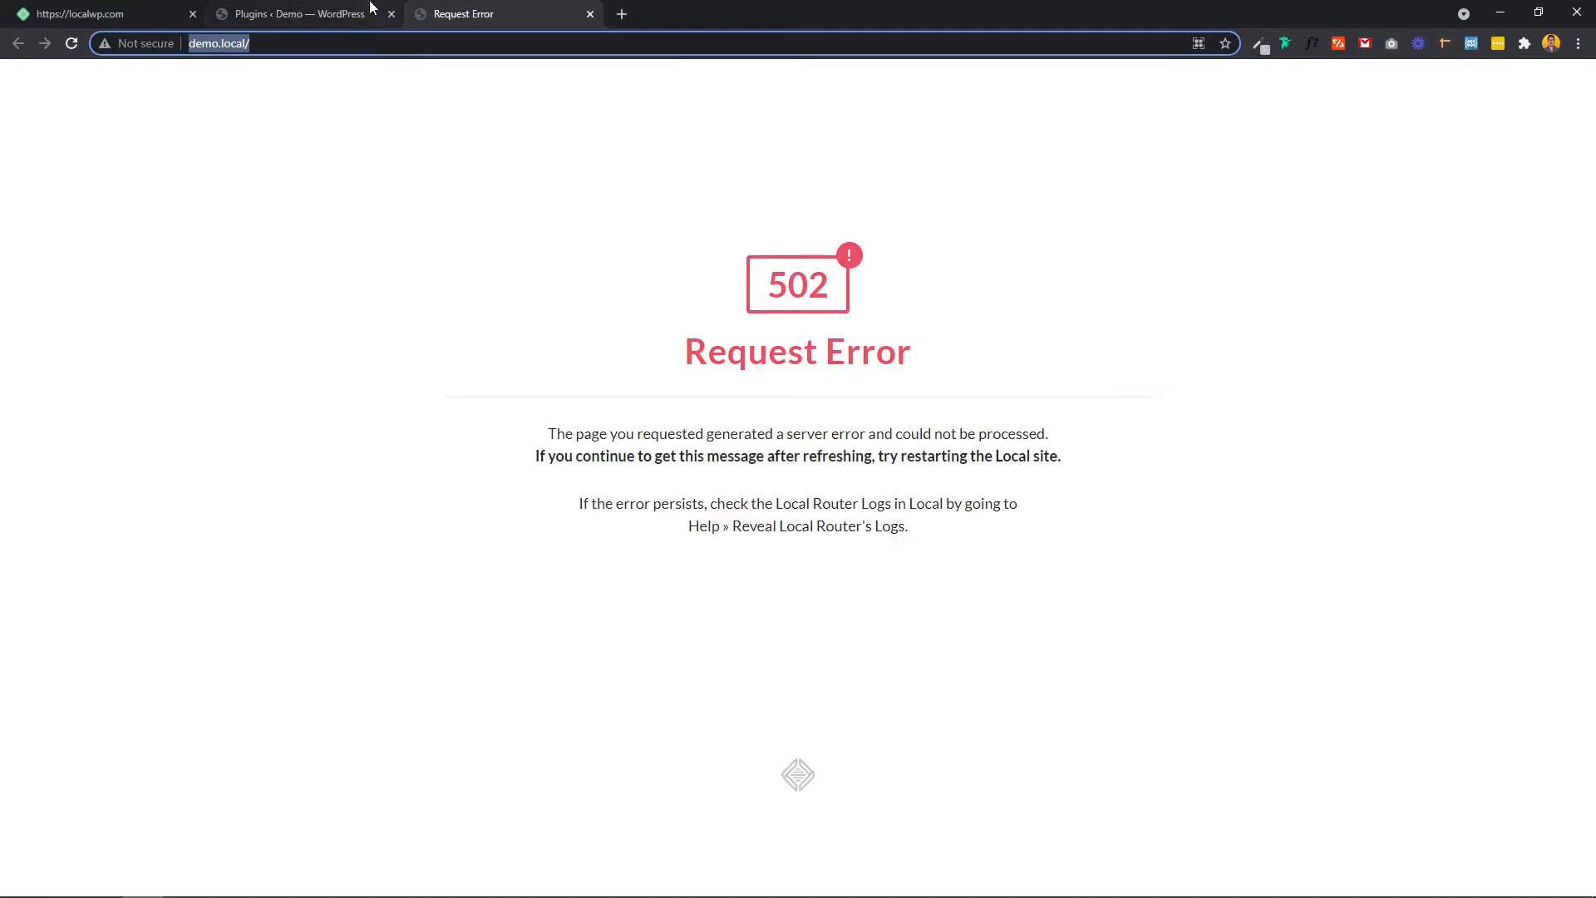
{"action": "left_click", "coordinate": [391, 14]}
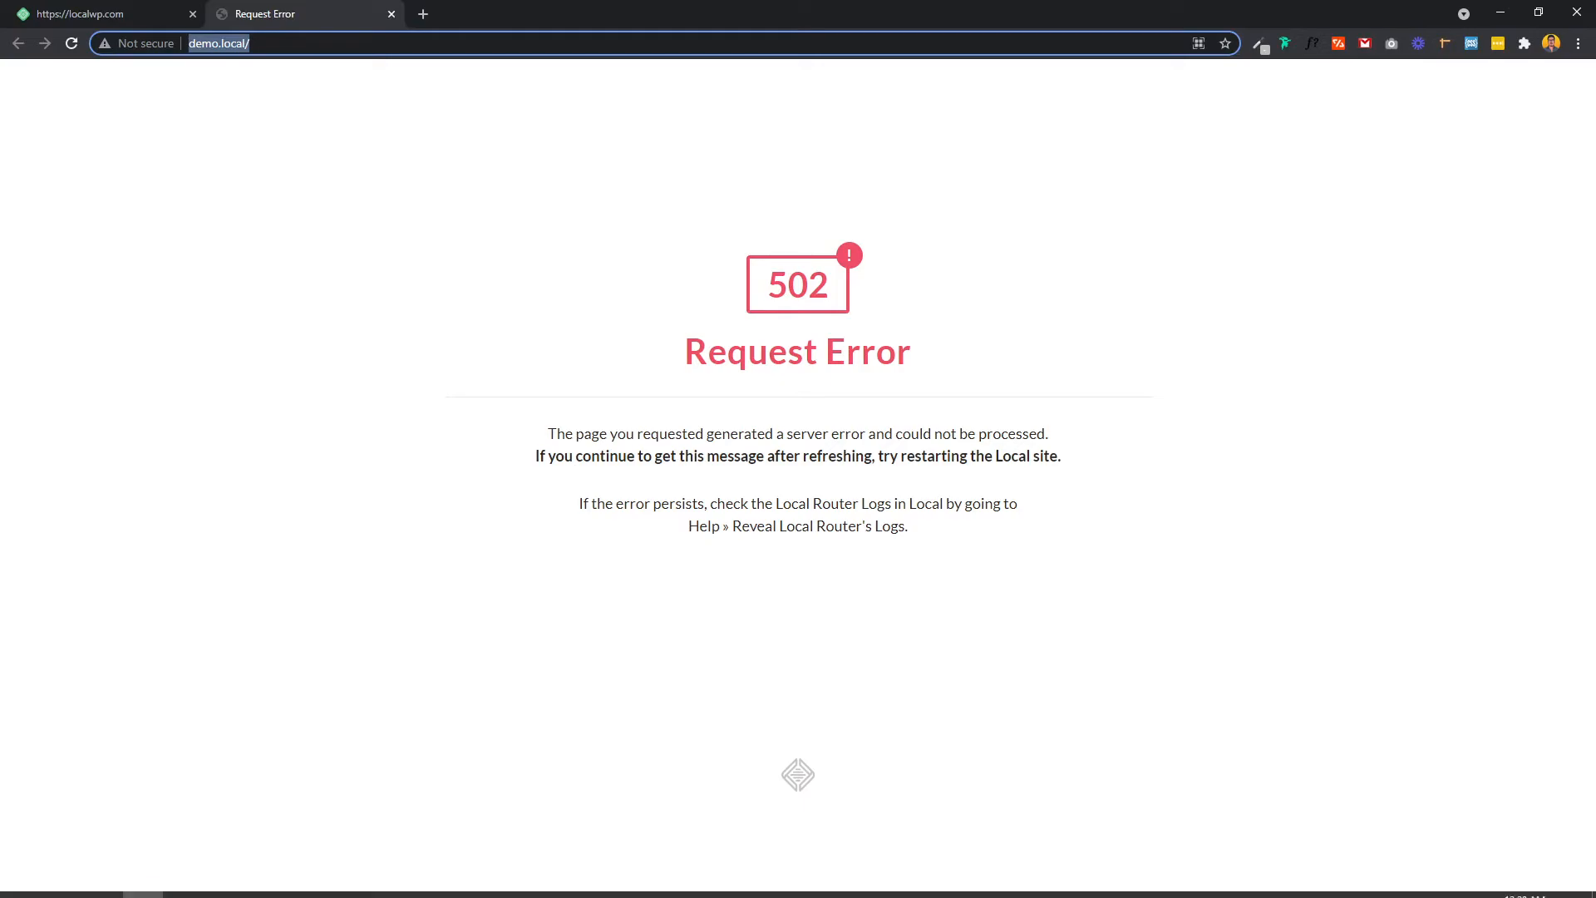
{"action": "left_click", "coordinate": [184, 882]}
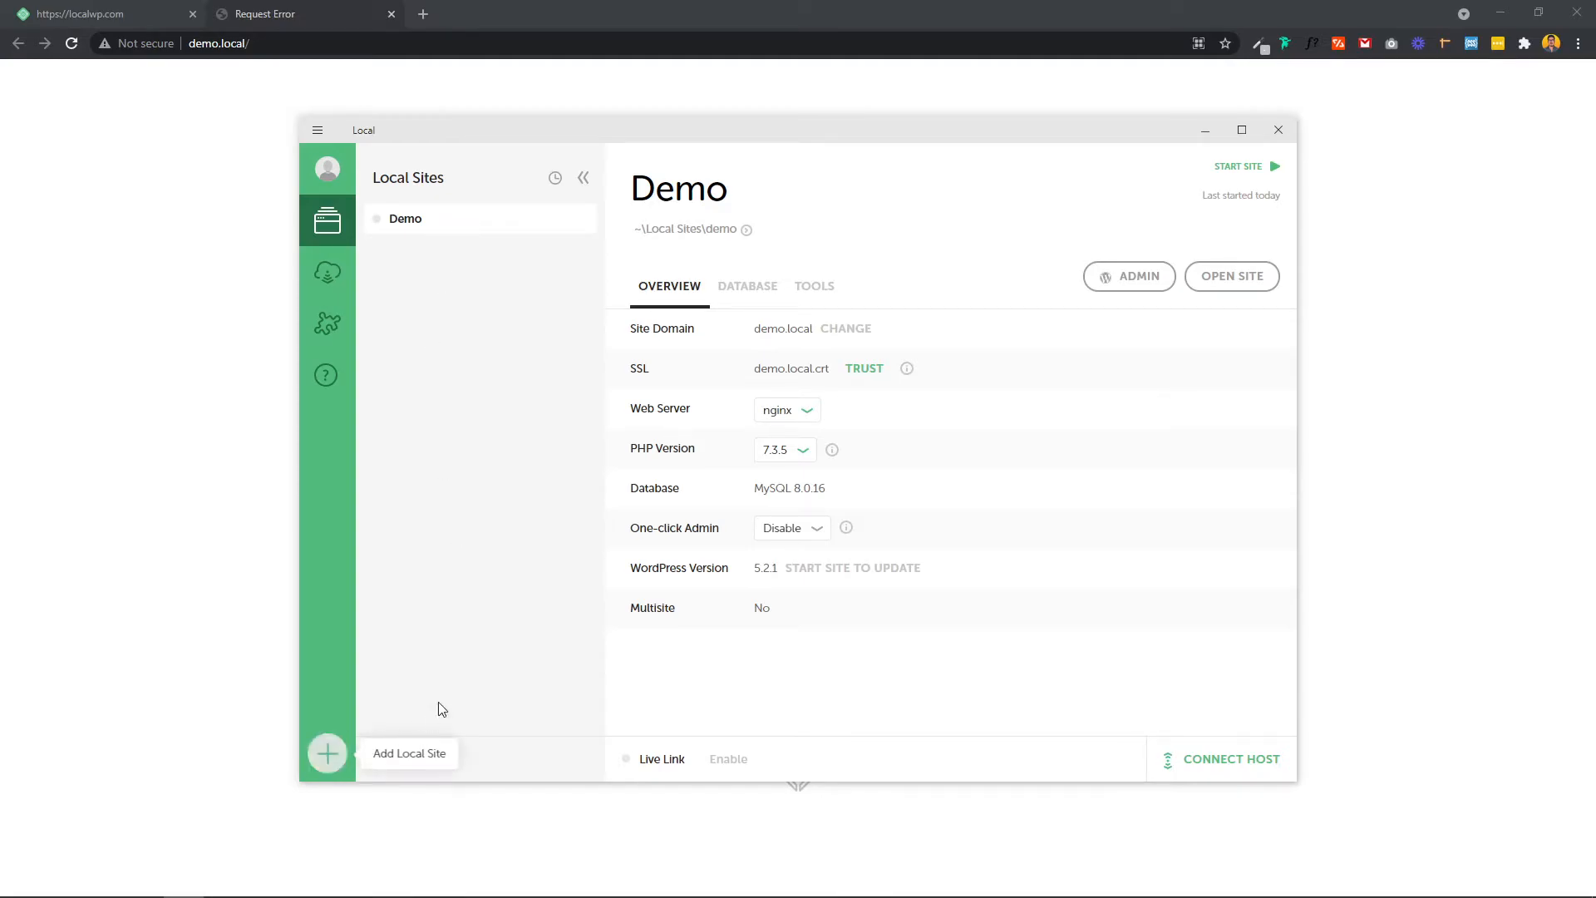
Step: Add a local site named 'demo 2' with the Preferred environment and admin username 'admin'
{"action": "left_click", "coordinate": [329, 762]}
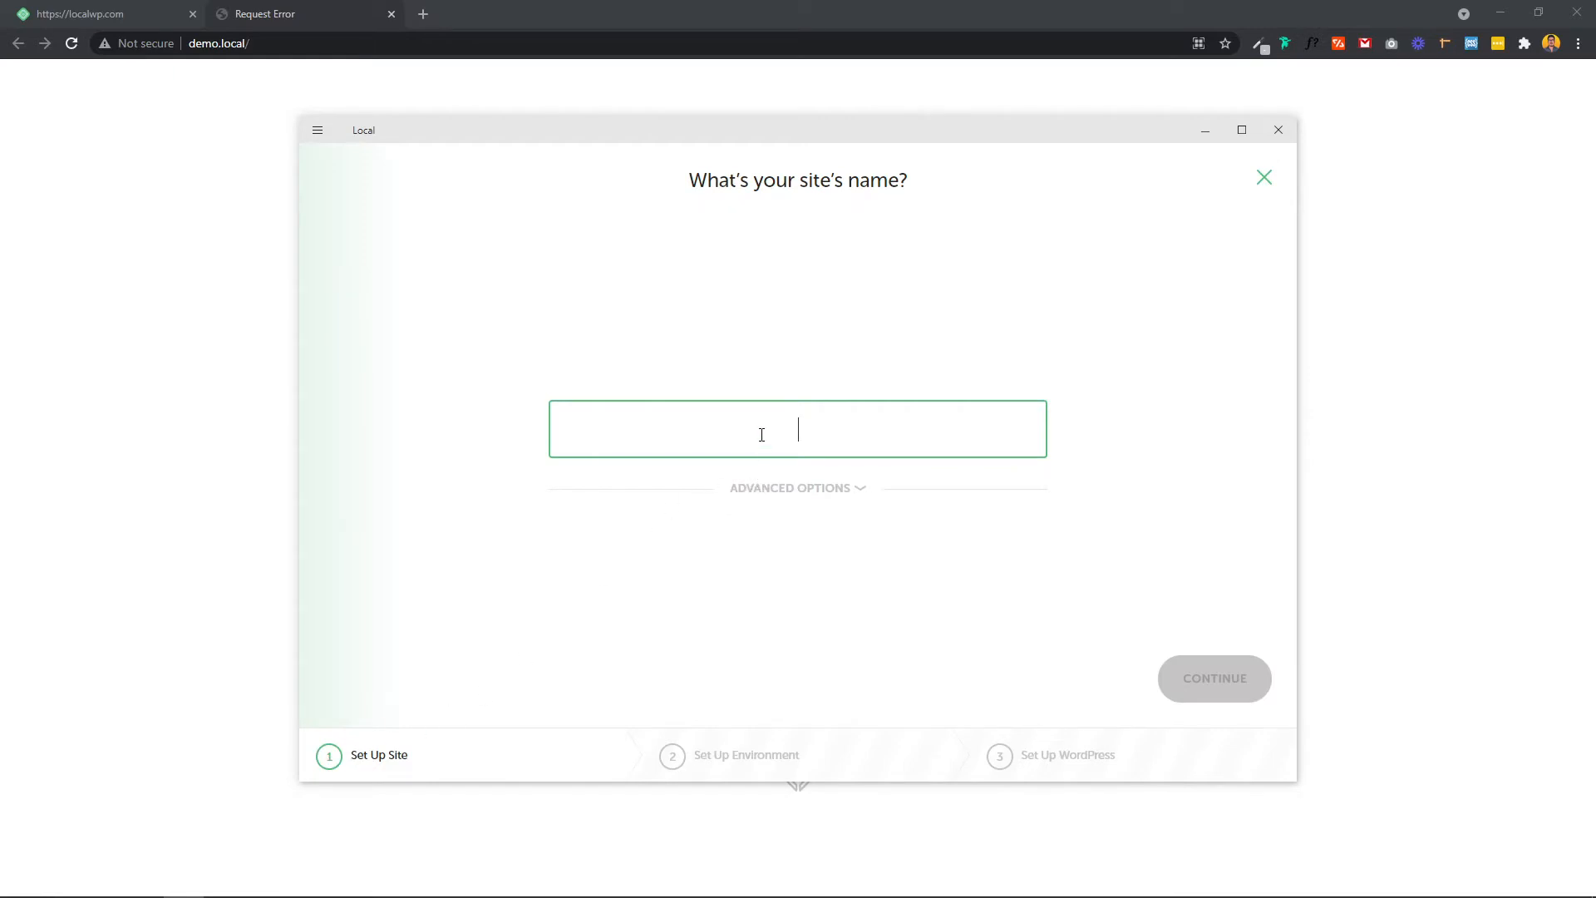
{"action": "type", "text": "dem"}
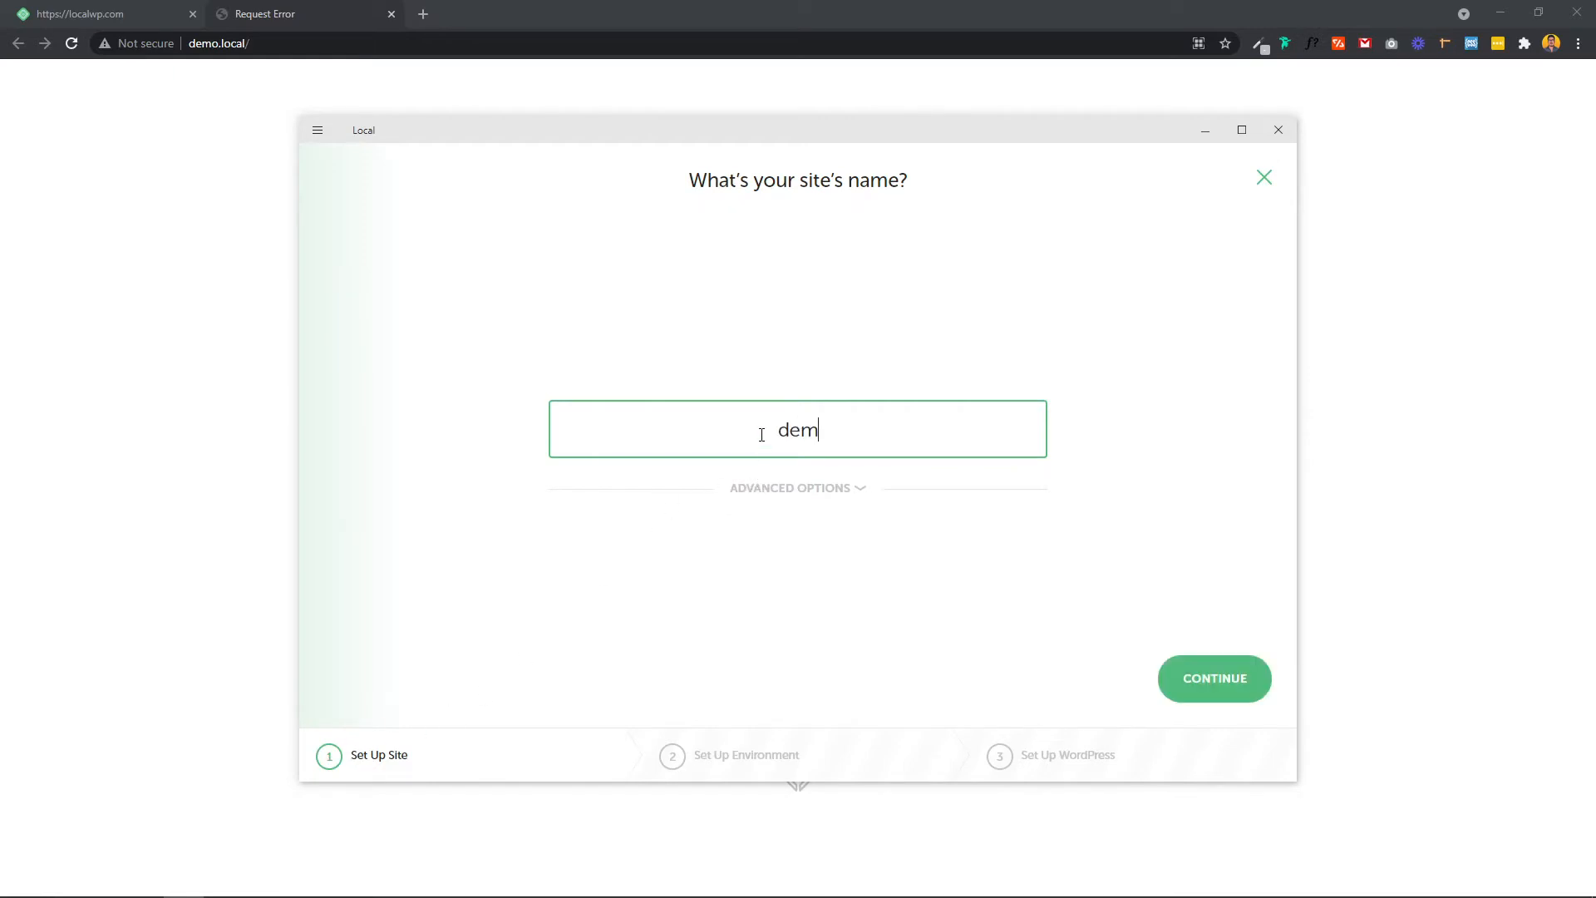
{"action": "type", "text": "o 2"}
{"action": "left_click", "coordinate": [1203, 673]}
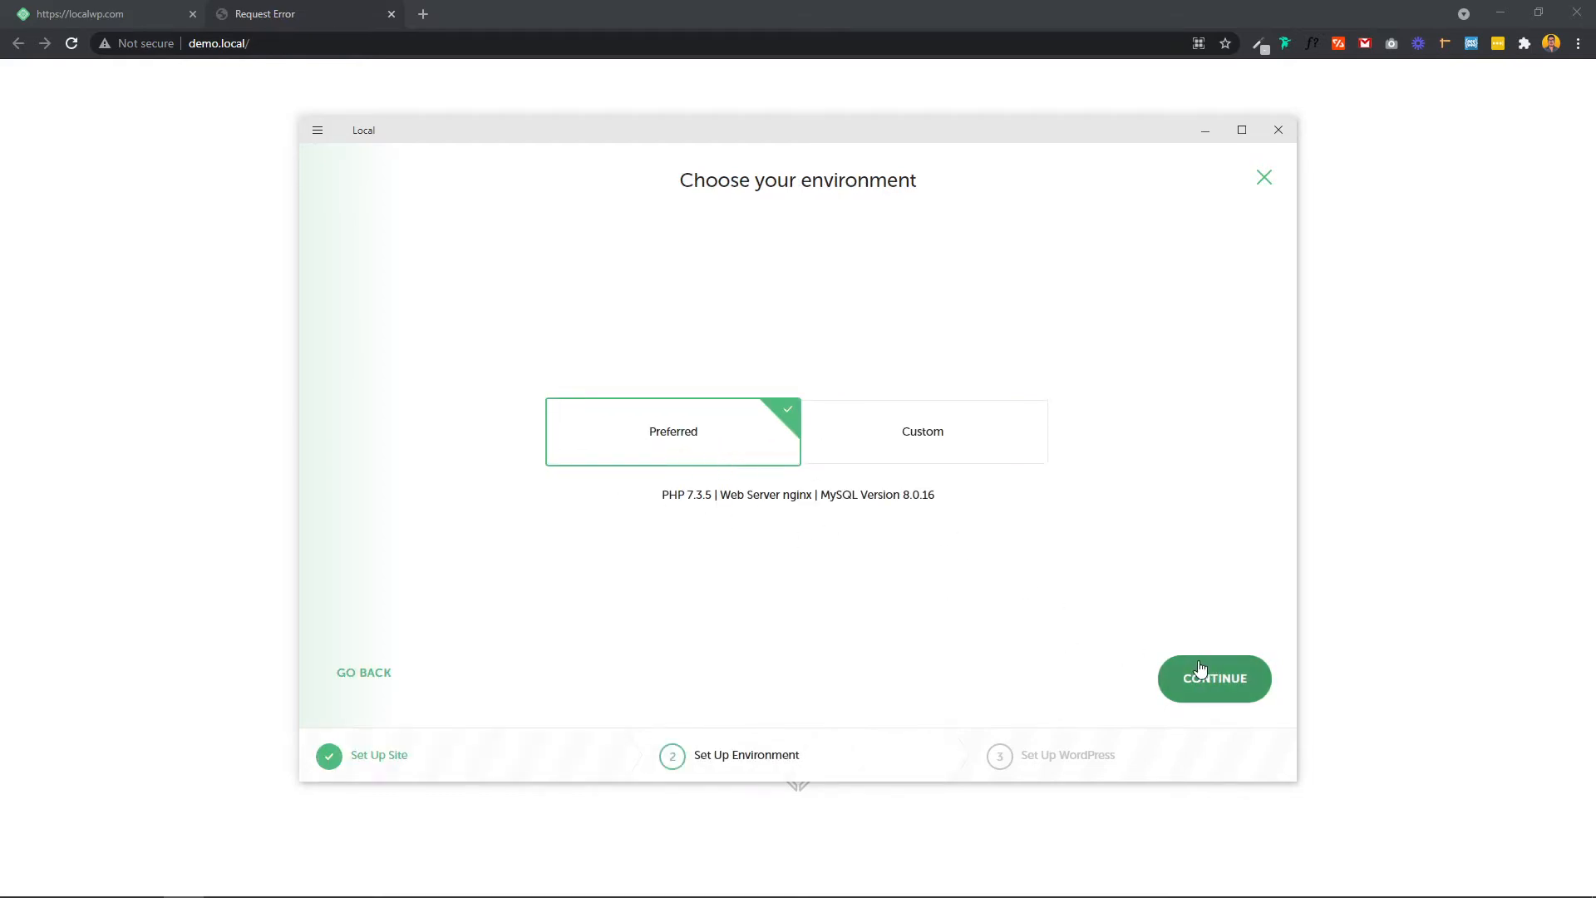
{"action": "left_click", "coordinate": [1201, 672]}
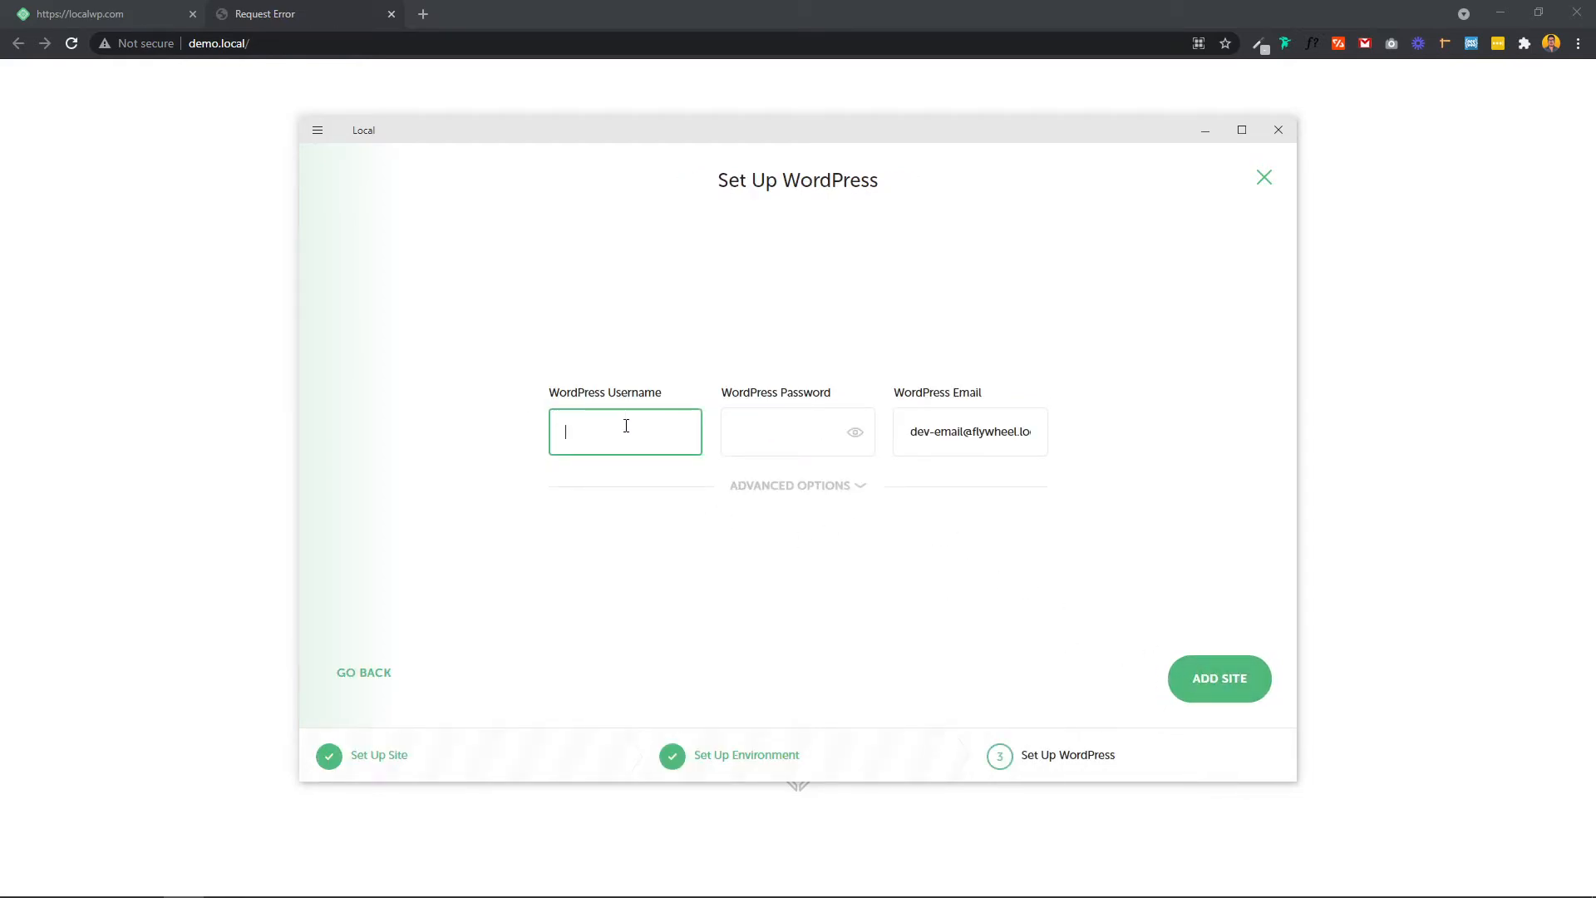
{"action": "type", "text": "admin"}
{"action": "key", "text": "Tab"}
{"action": "type", "text": "a"}
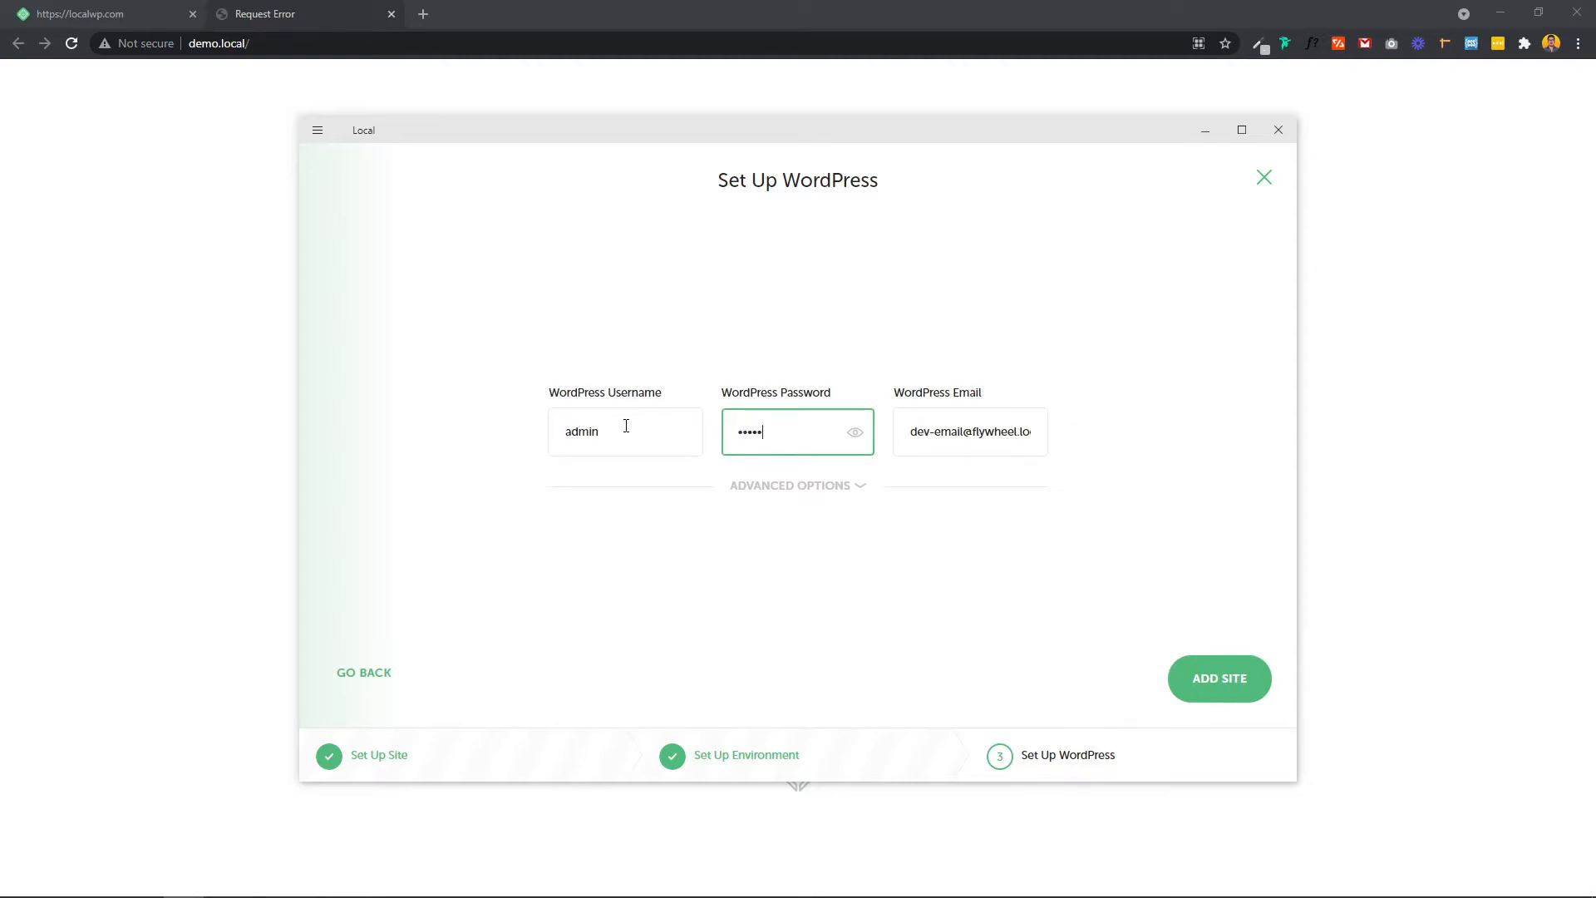
{"action": "left_click", "coordinate": [1227, 682]}
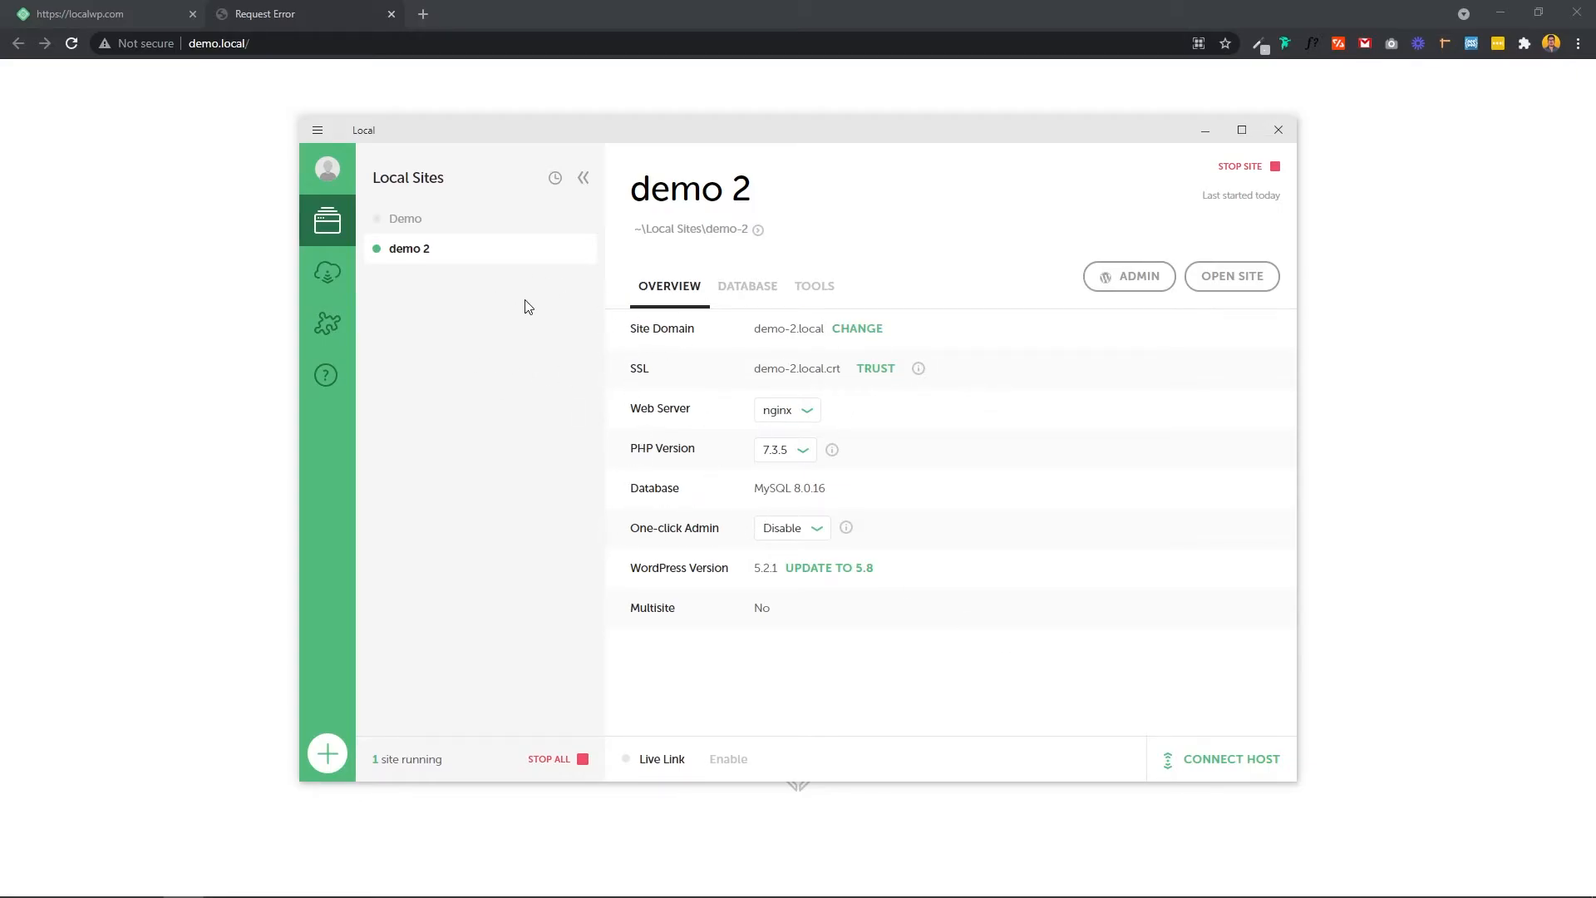
Step: Set demo 2's One-click Admin user to admin
{"action": "left_click", "coordinate": [791, 528]}
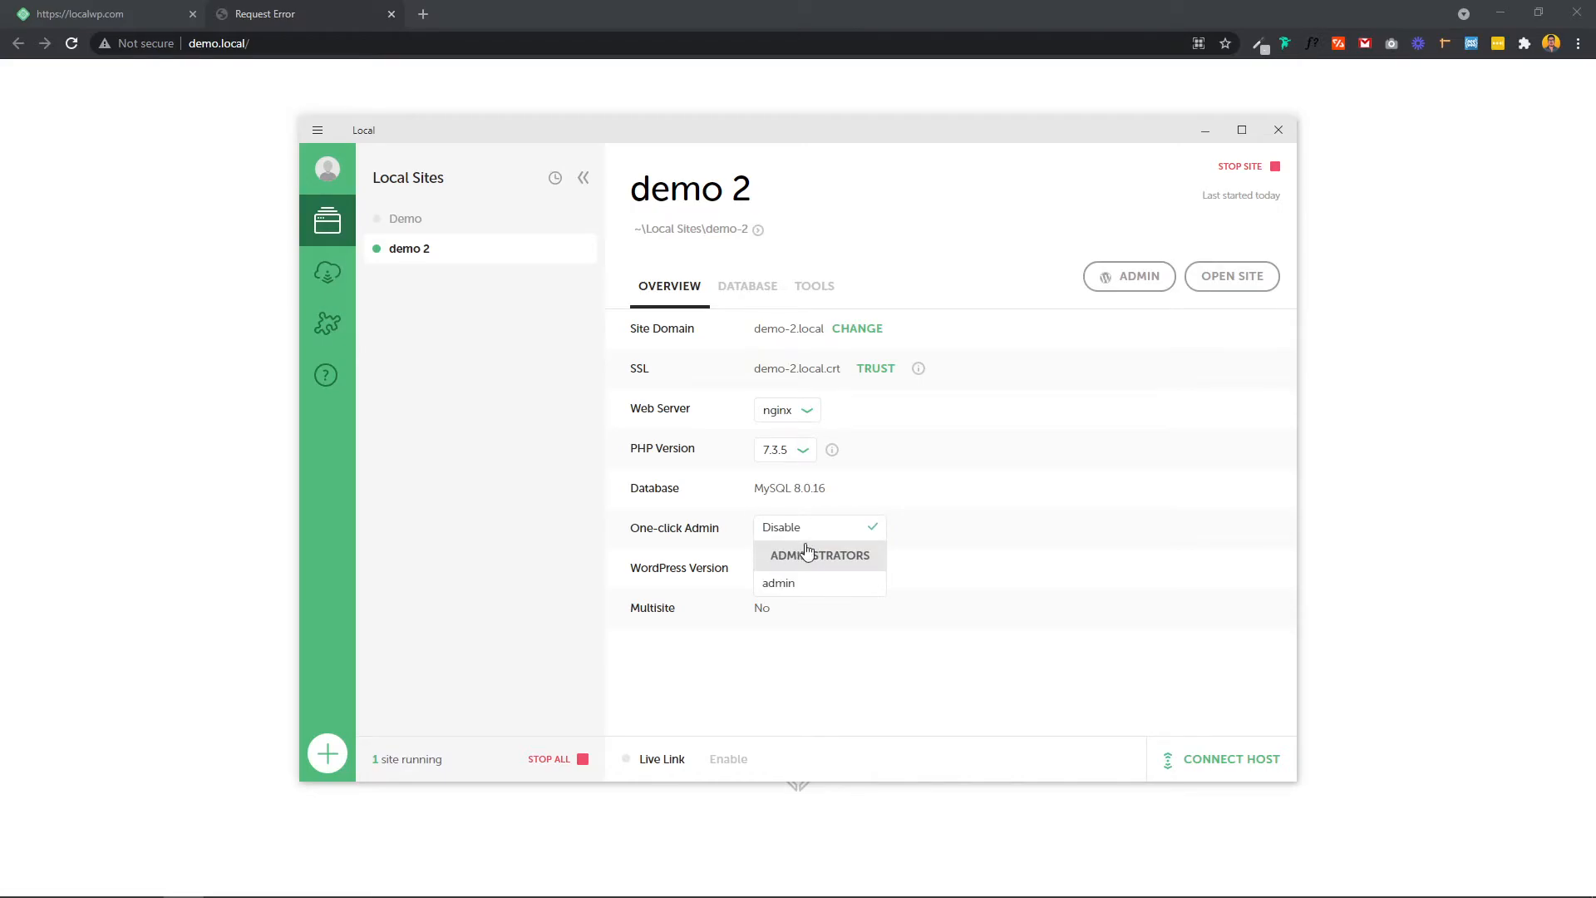
{"action": "left_click", "coordinate": [781, 590]}
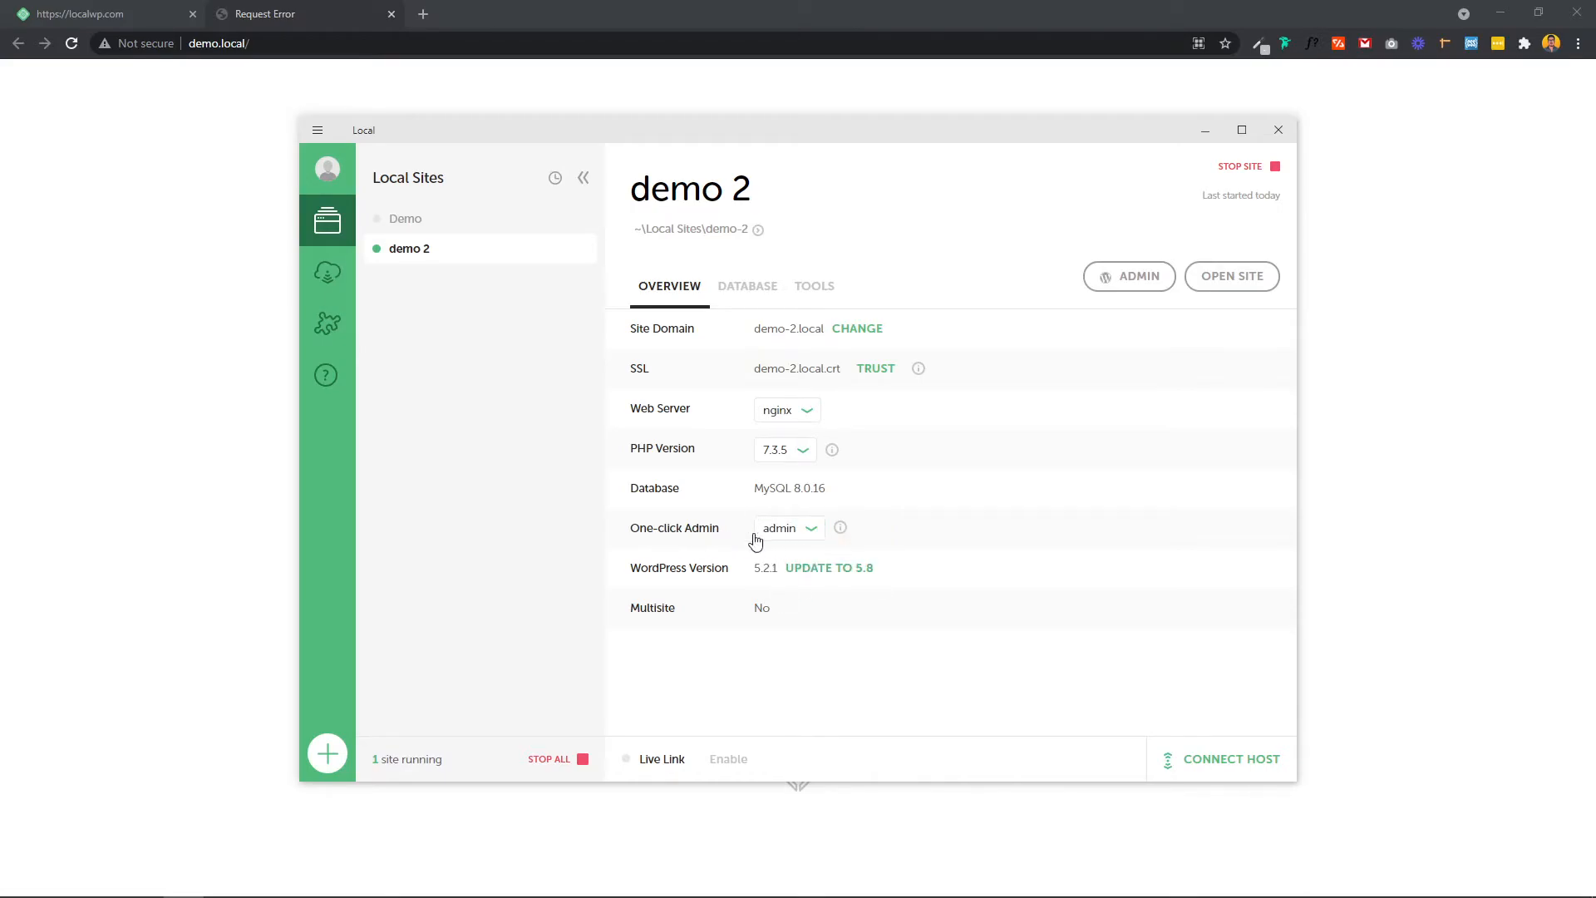
{"action": "left_click", "coordinate": [790, 532]}
{"action": "left_click", "coordinate": [785, 585]}
Step: Open demo 2's WordPress admin auto-logged in, visit Themes, and return to the Dashboard
{"action": "left_click", "coordinate": [1123, 281]}
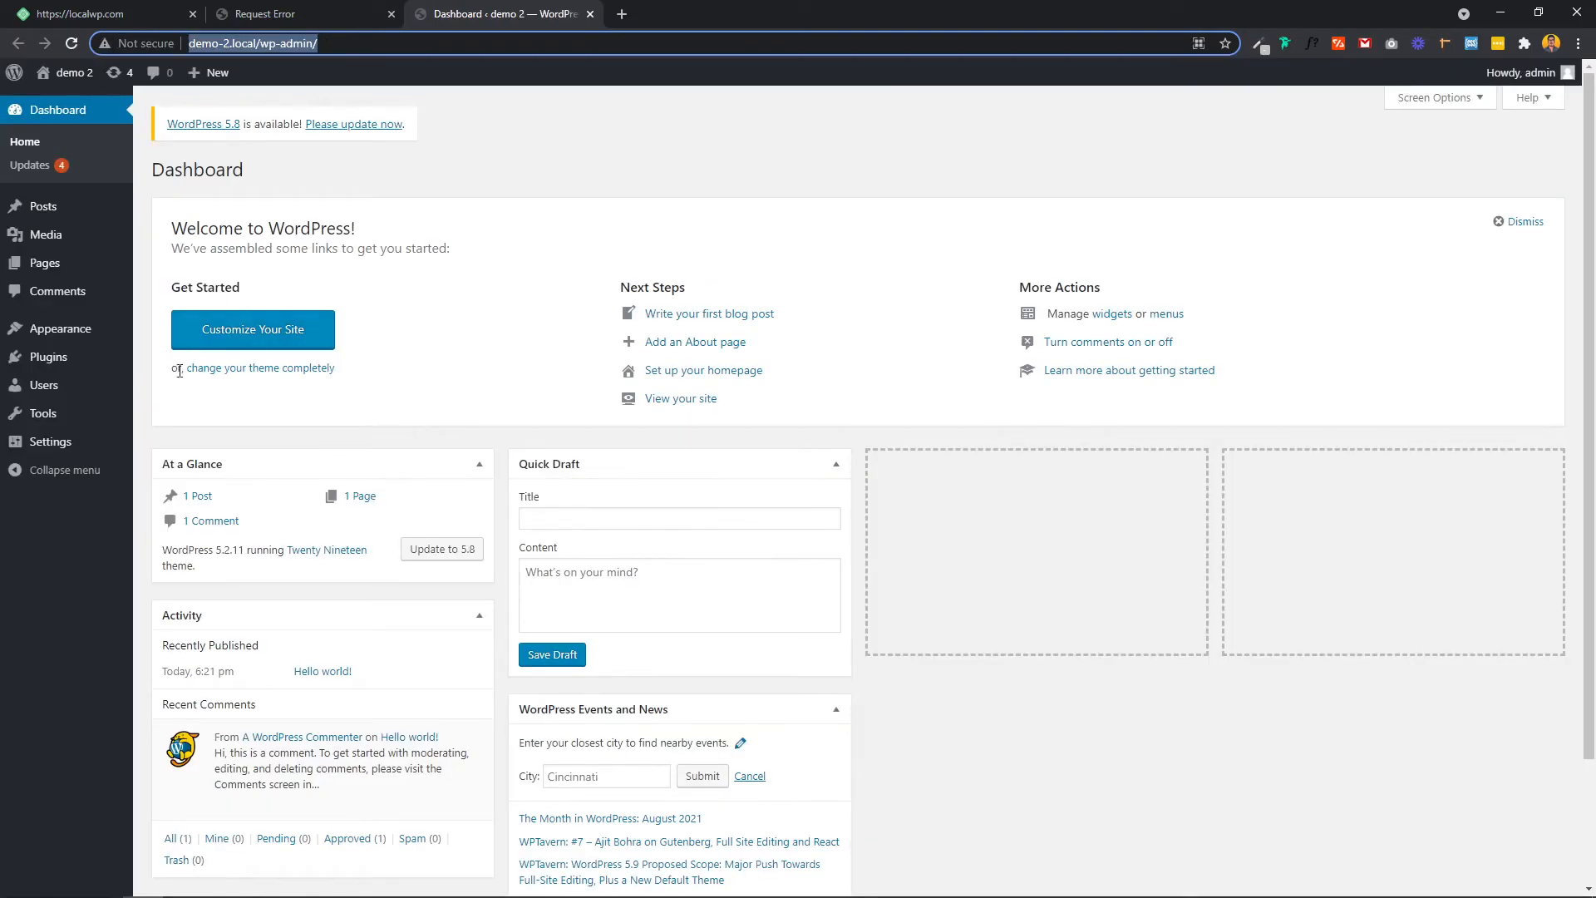
{"action": "scroll", "coordinate": [50, 357], "scroll_direction": "down", "scroll_amount": 2}
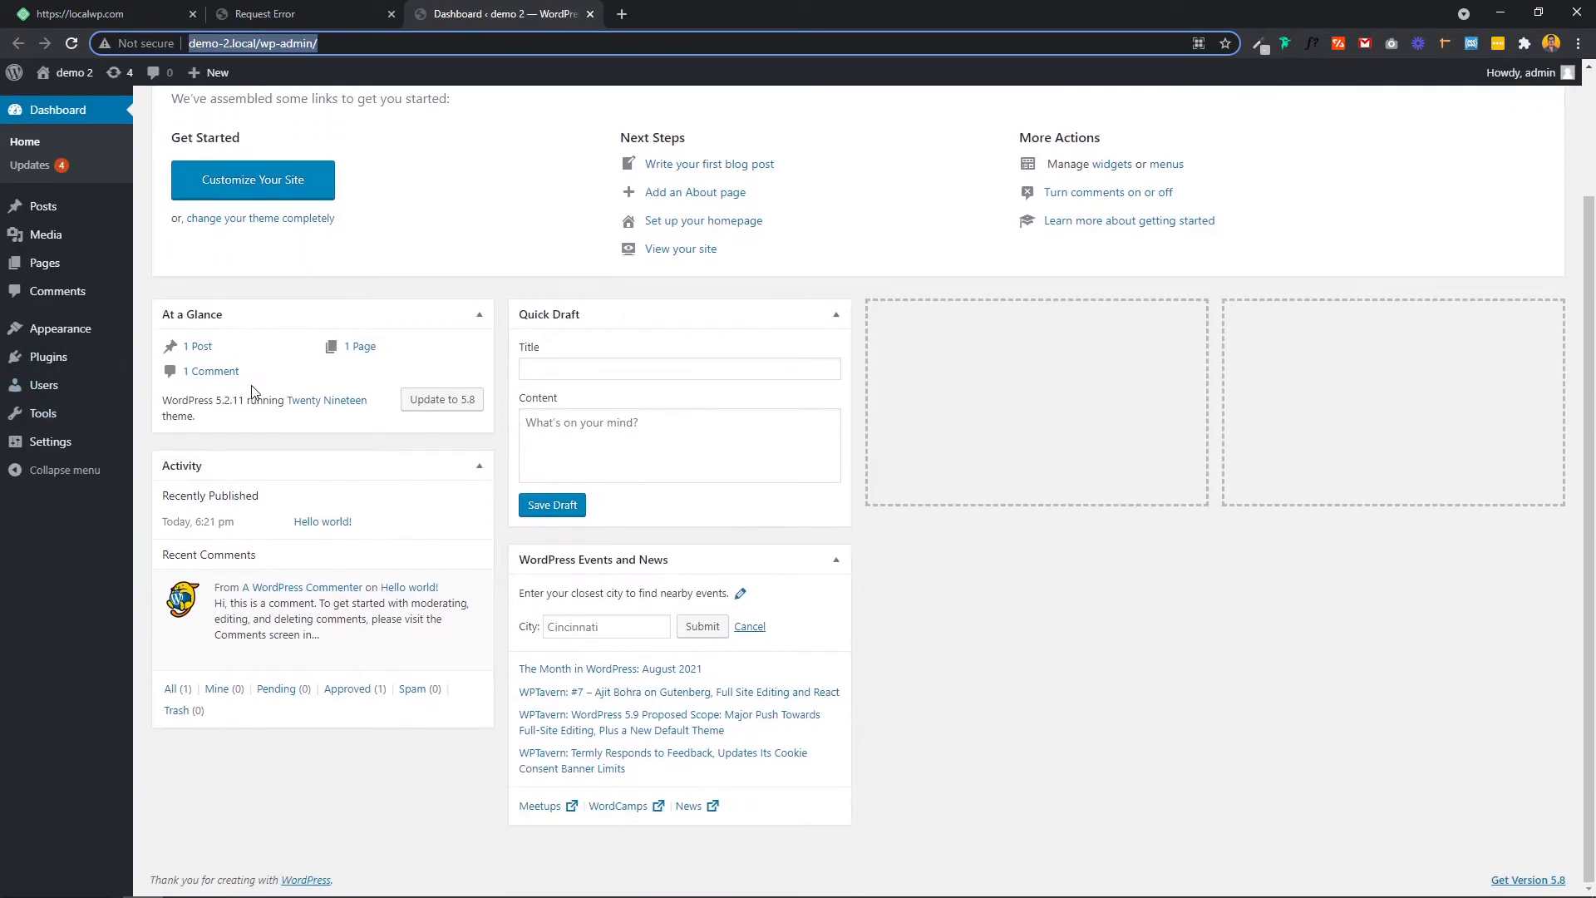
{"action": "left_click", "coordinate": [74, 333]}
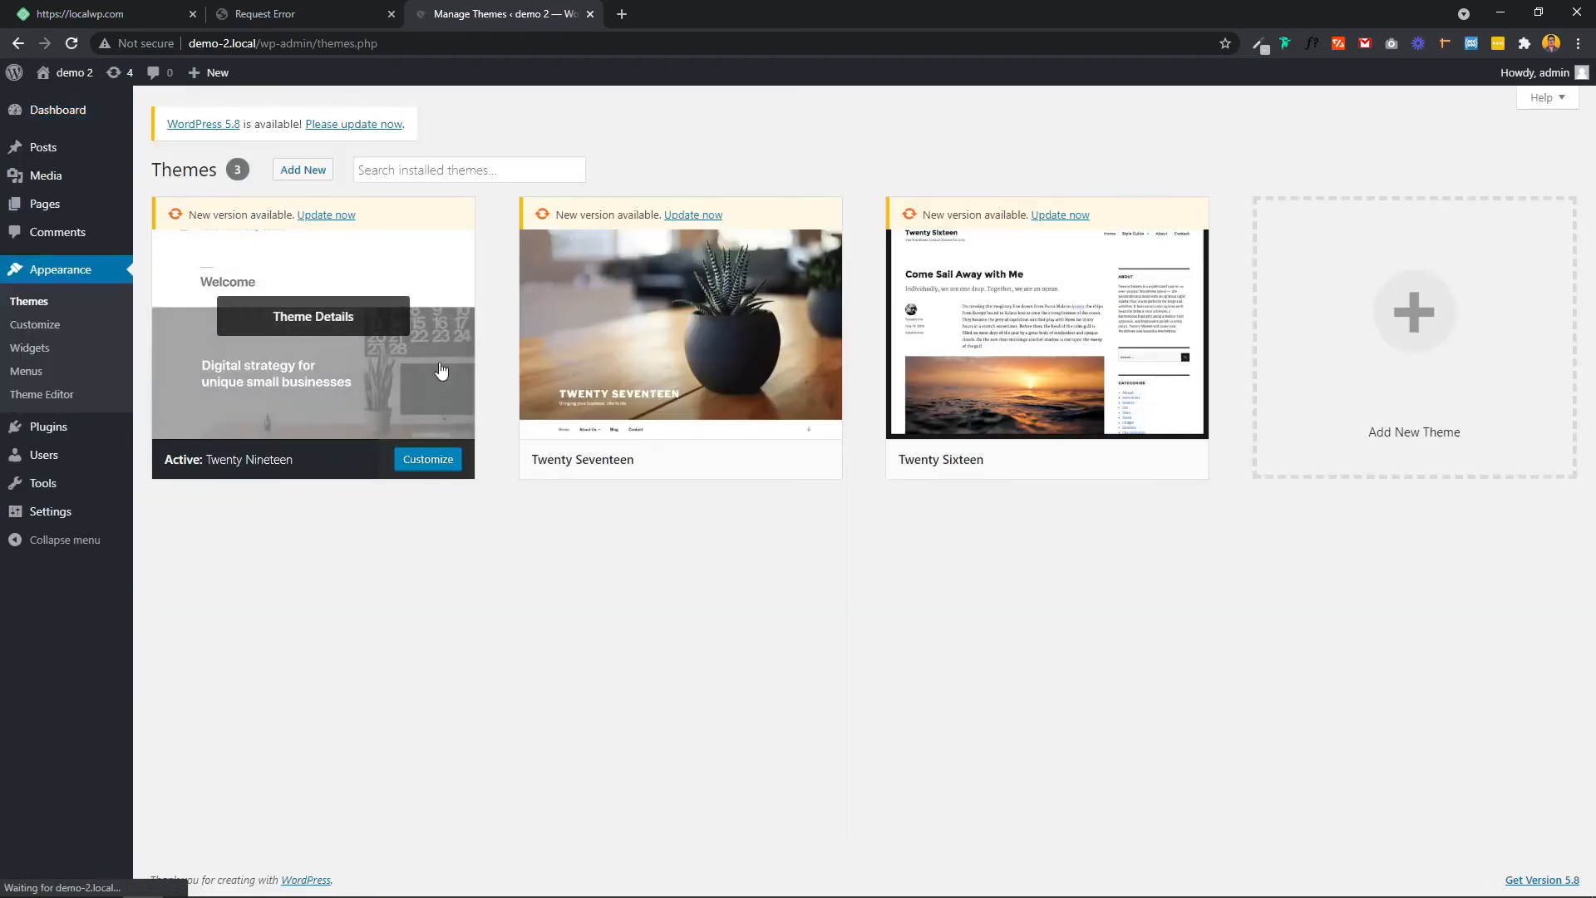
{"action": "left_click", "coordinate": [21, 114]}
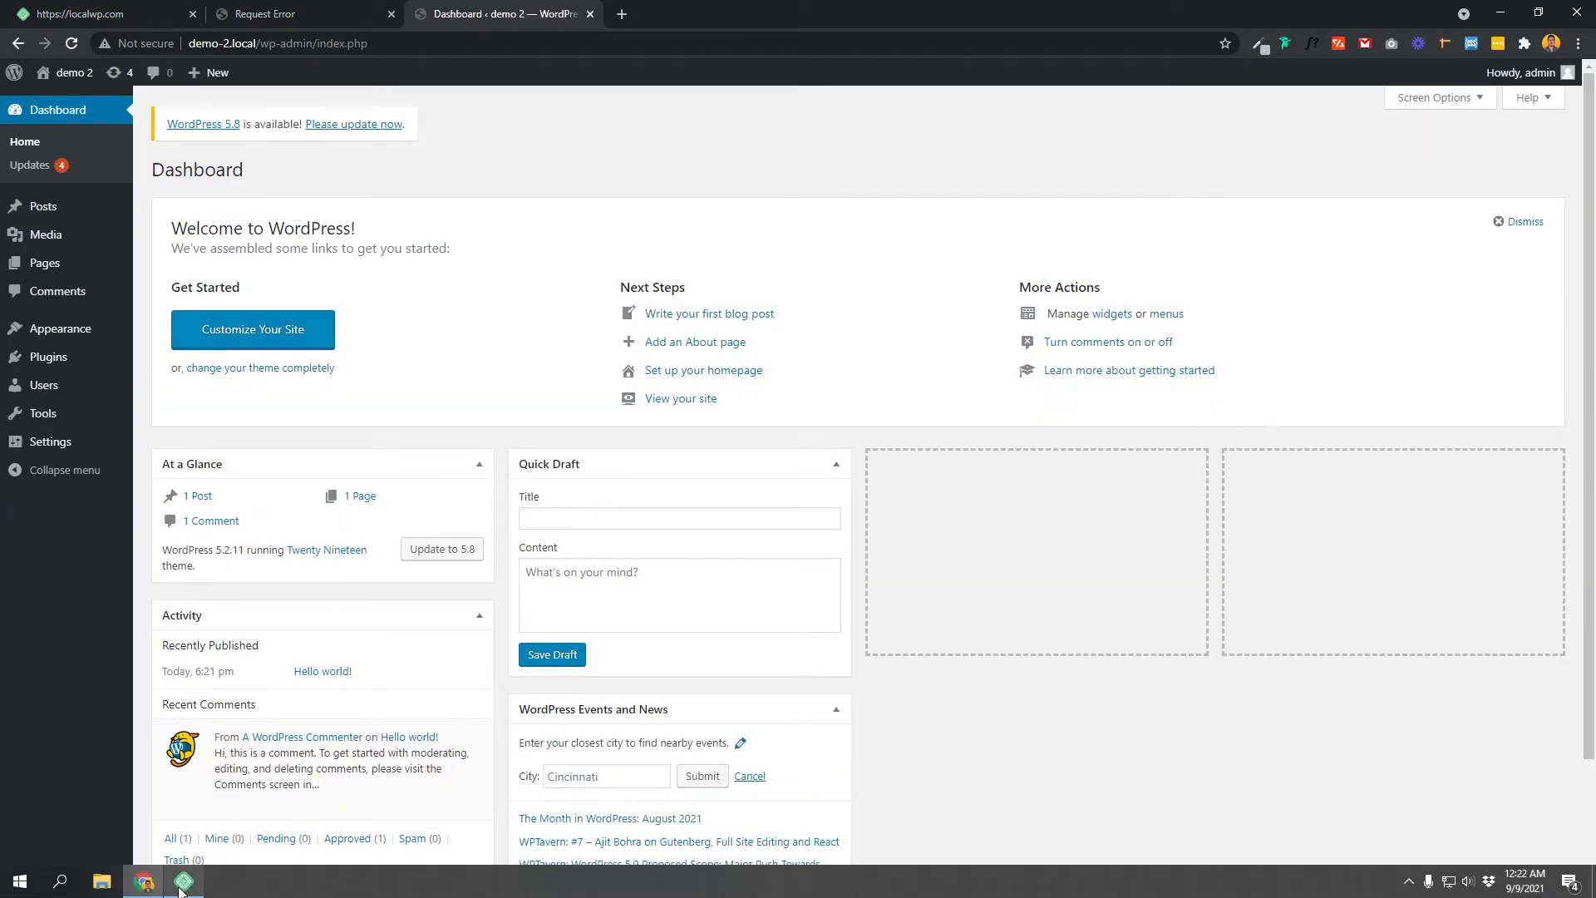
{"action": "left_click", "coordinate": [185, 886]}
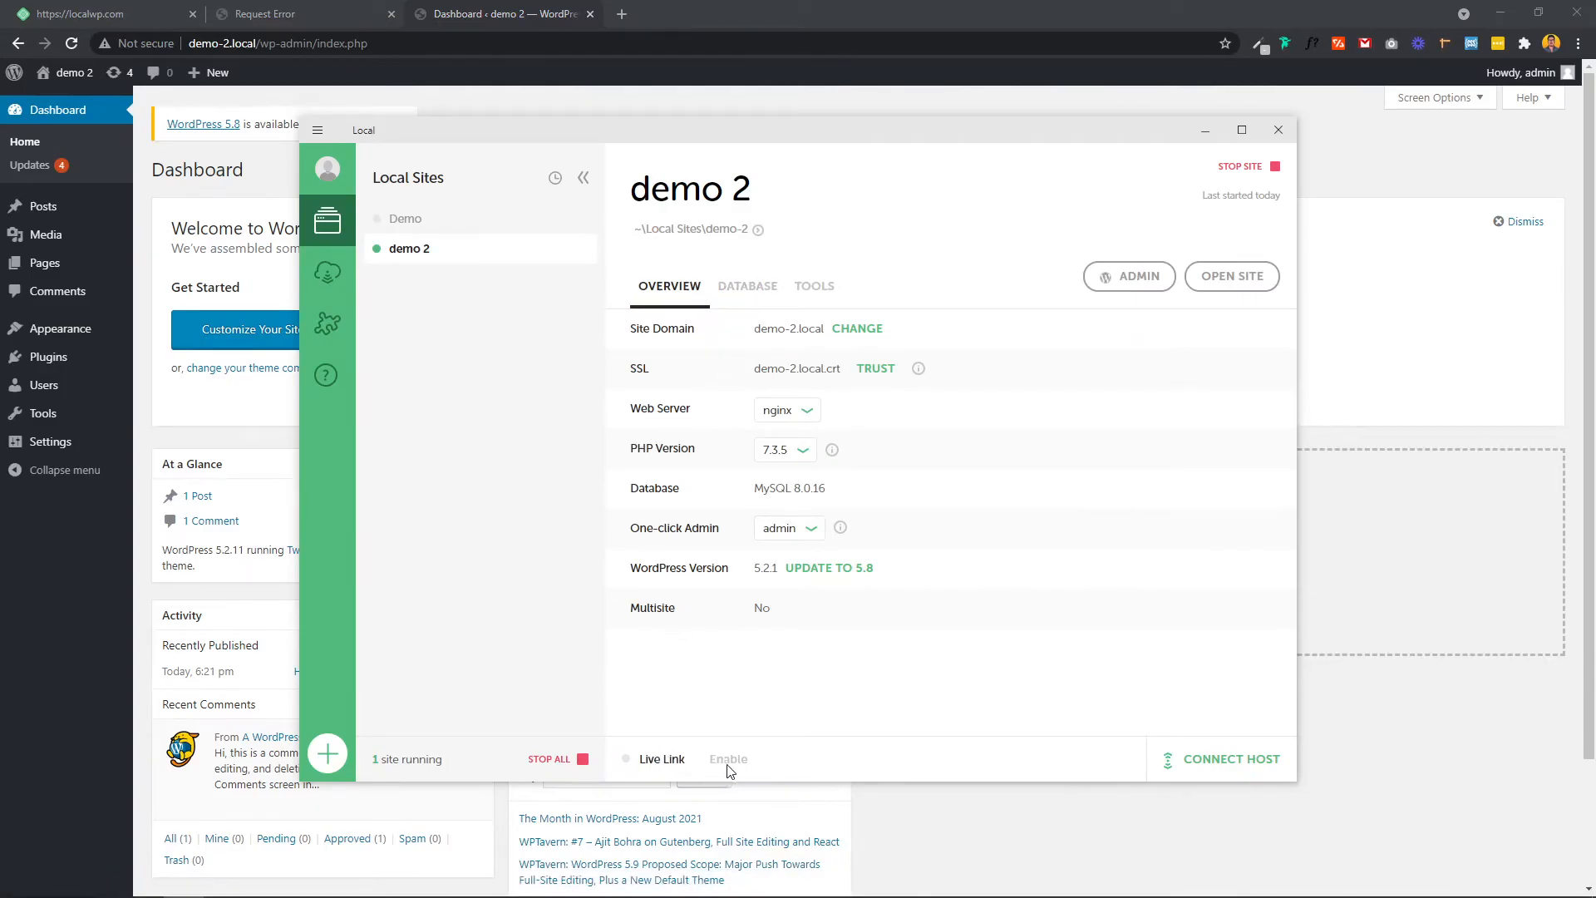
Step: From Live Link's Enable popover, start logging into a Local account
{"action": "mouse_move", "coordinate": [713, 765]}
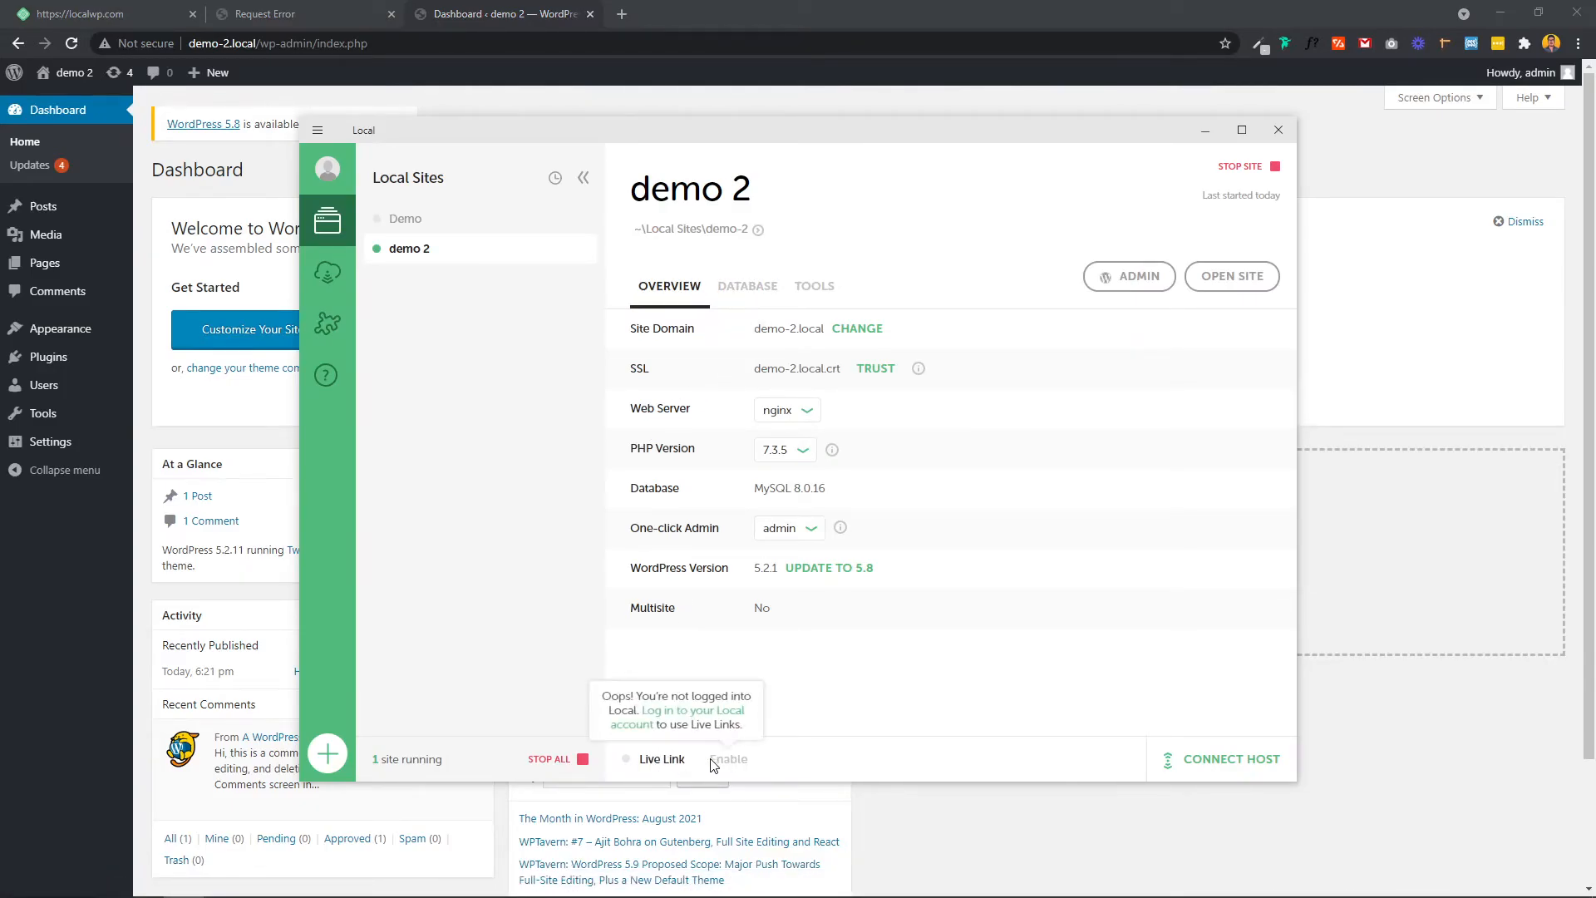
{"action": "left_click", "coordinate": [673, 715]}
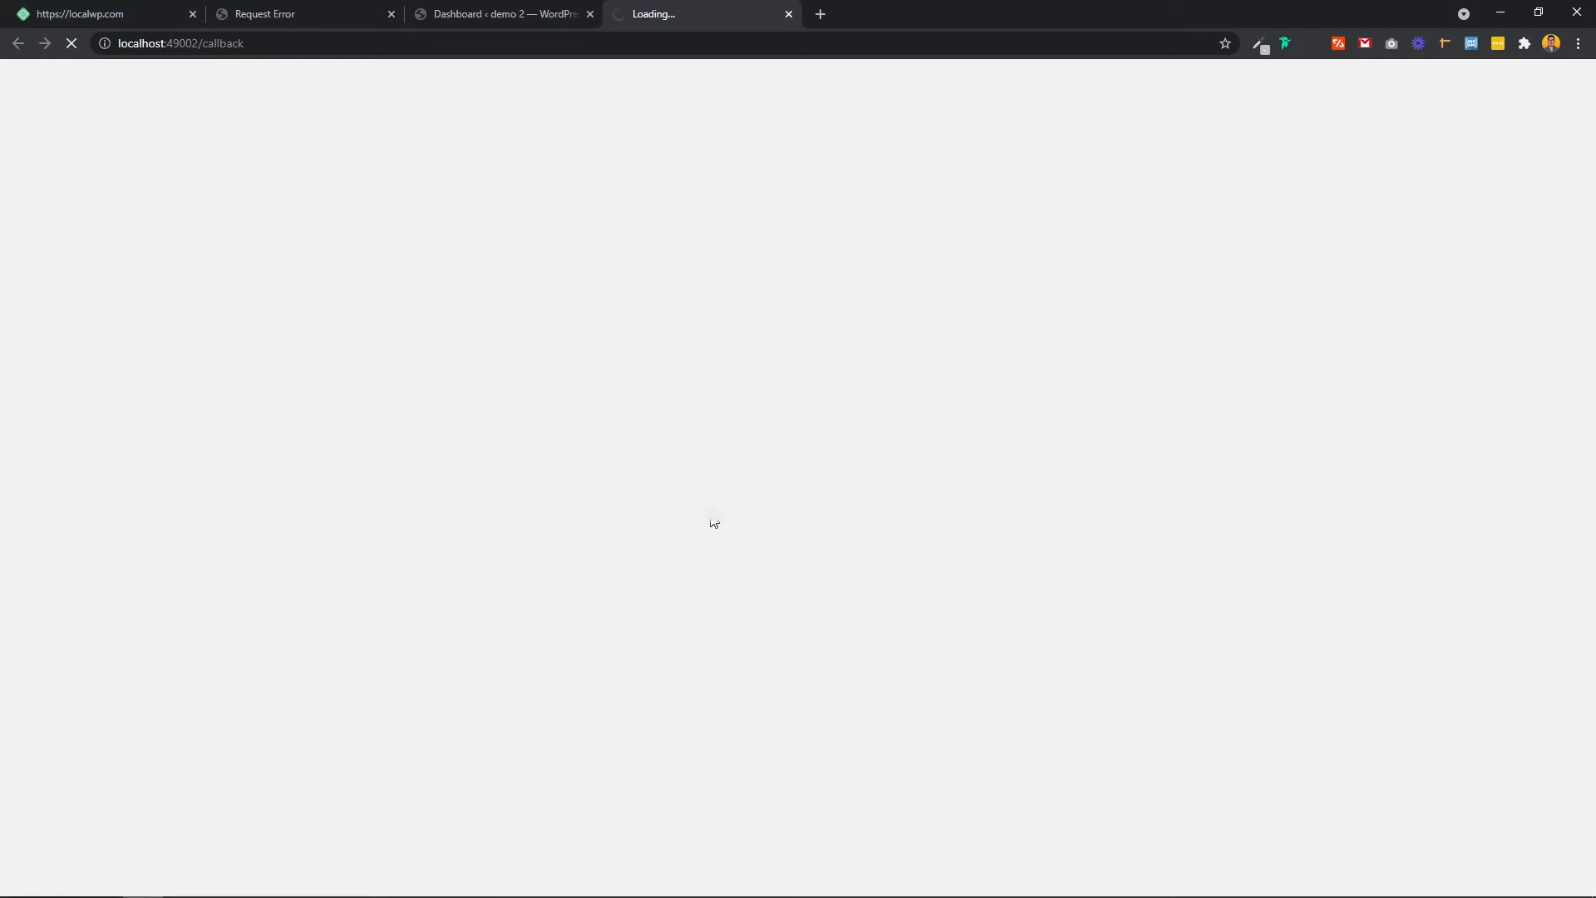
Step: Log in on hub.localwp.com and let Chrome open Local to finish the login
{"action": "left_click", "coordinate": [773, 726]}
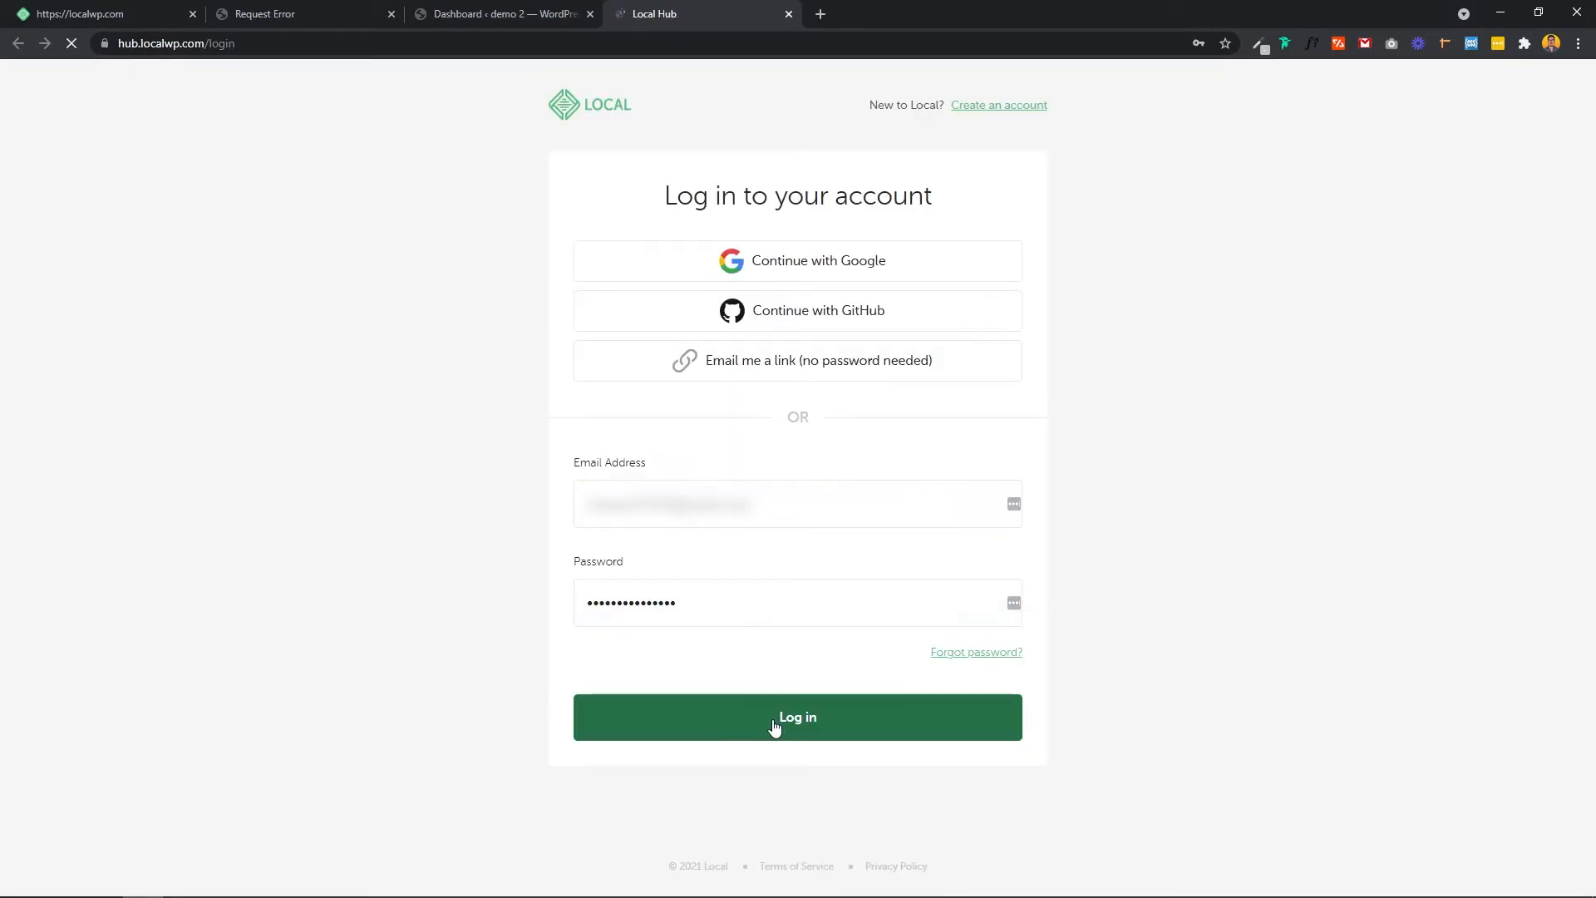
{"action": "left_click", "coordinate": [797, 285]}
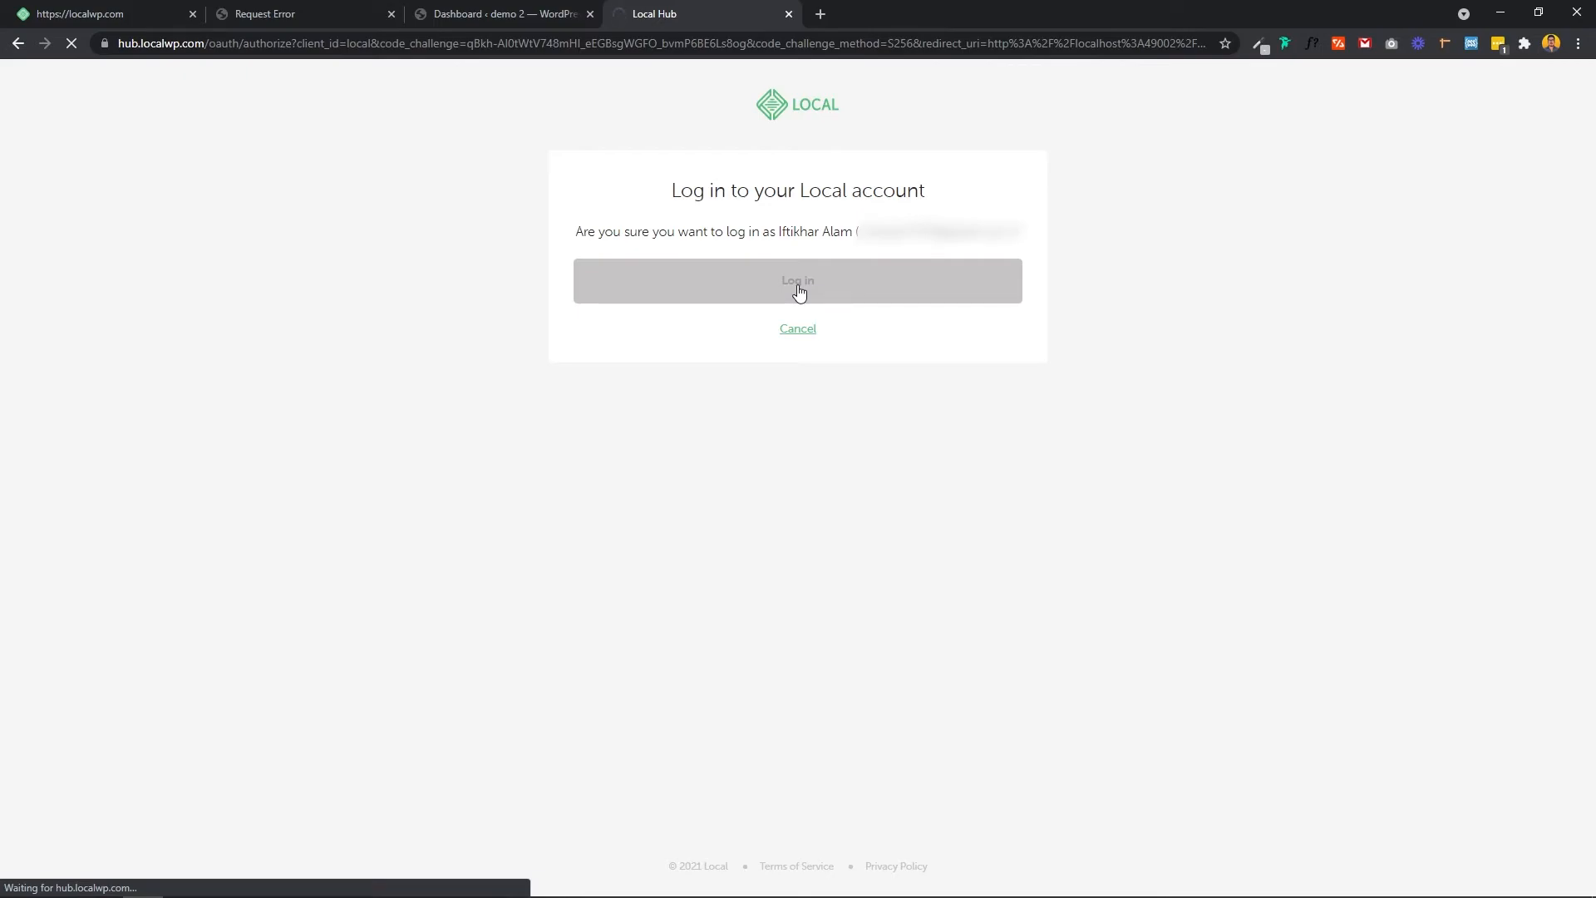
{"action": "left_click", "coordinate": [738, 257]}
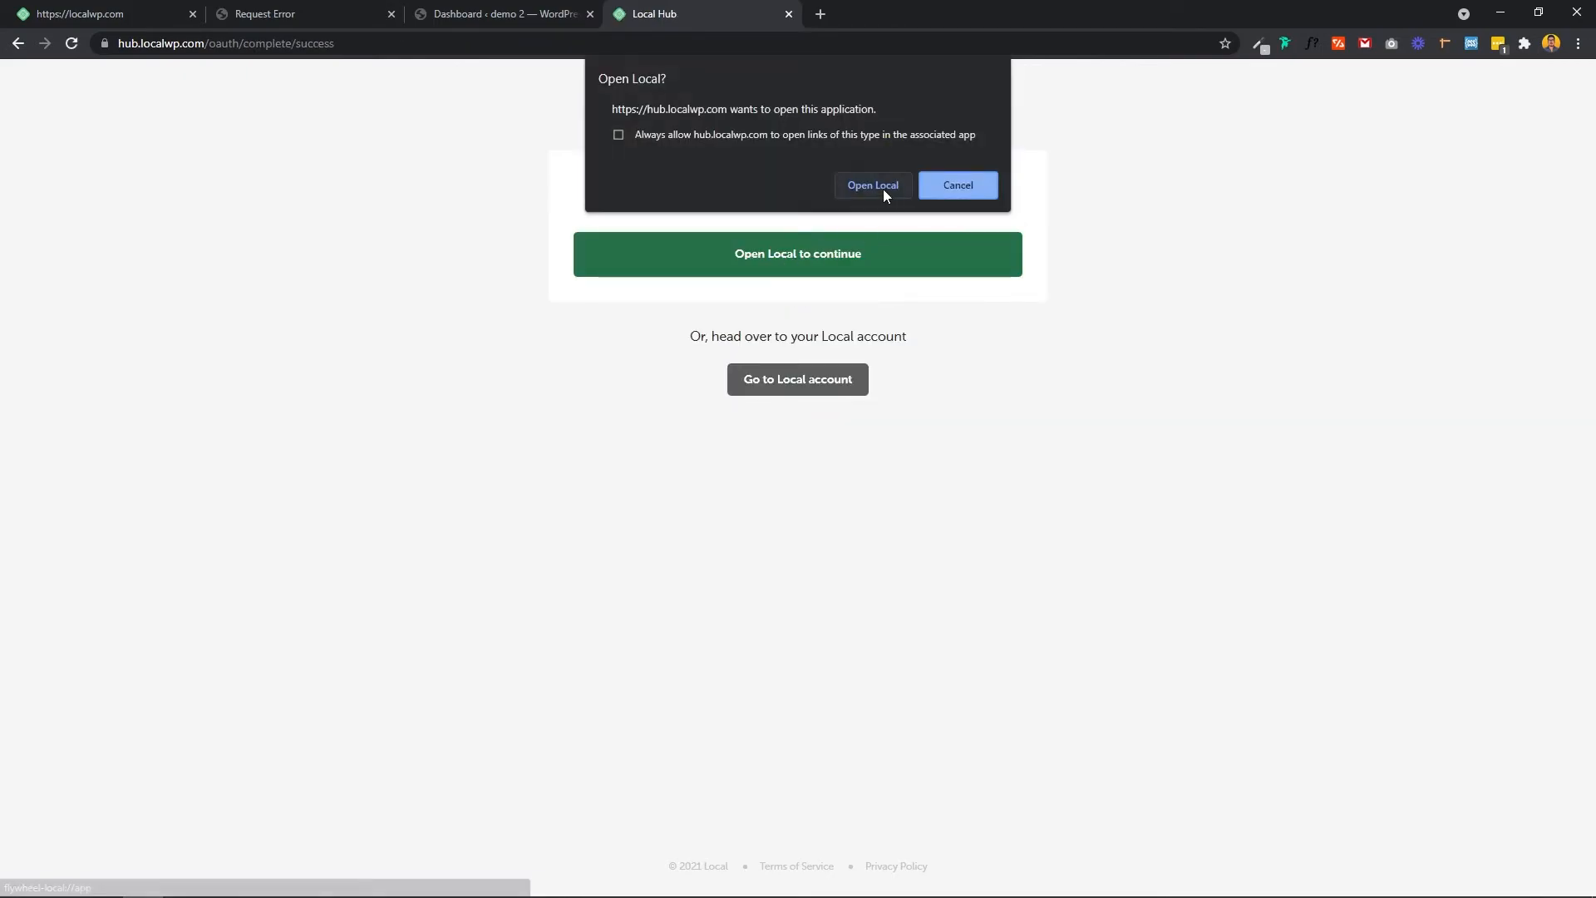
{"action": "left_click", "coordinate": [881, 186]}
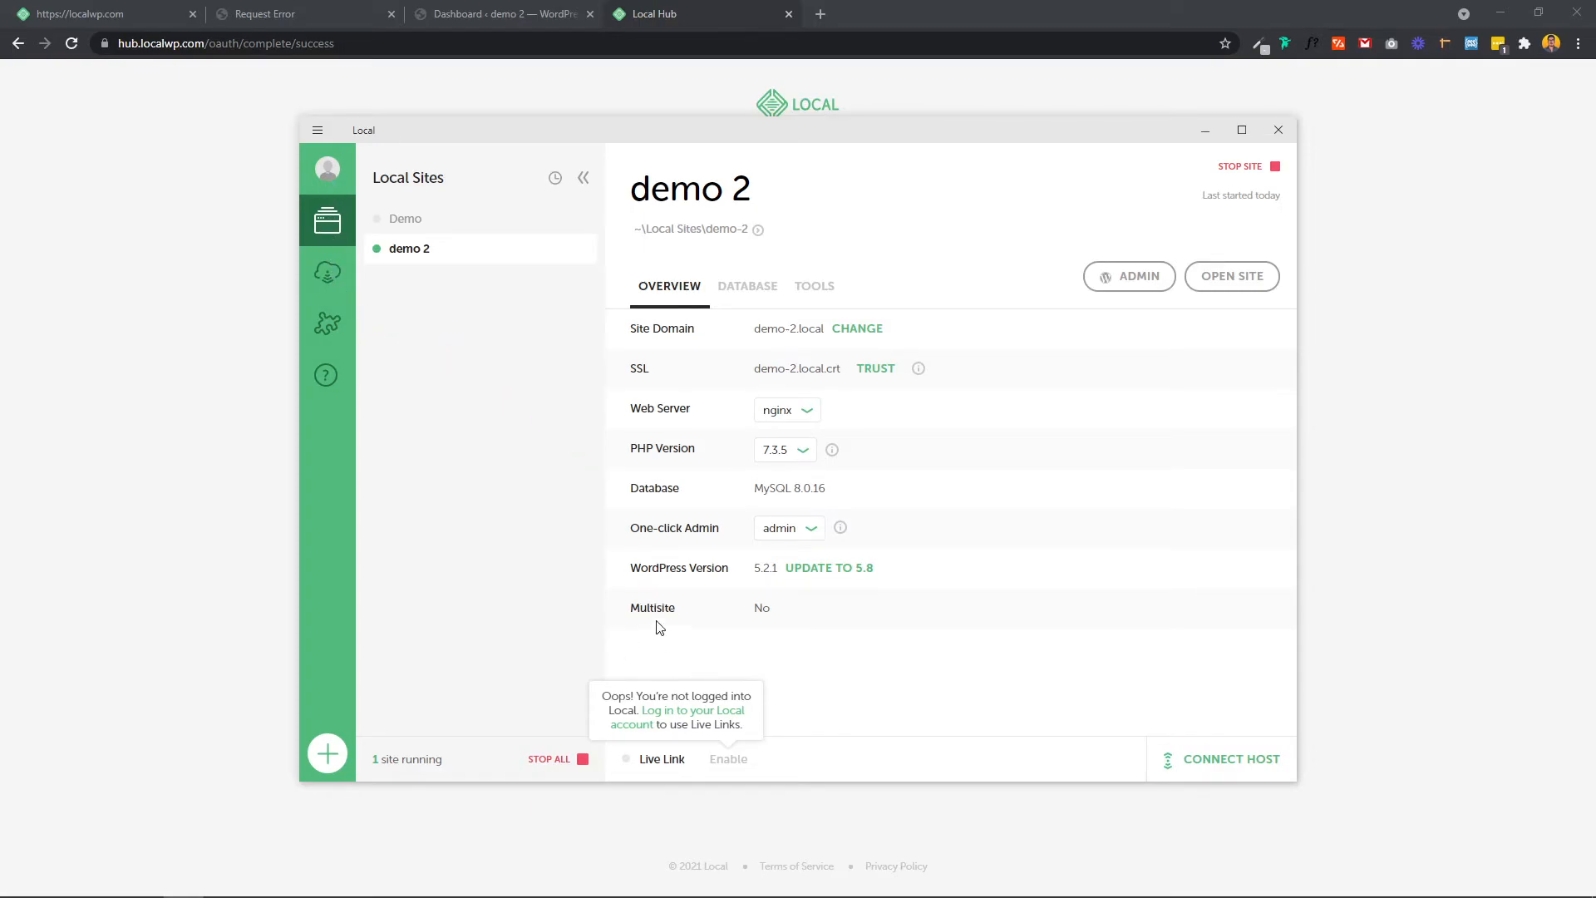
Step: Enable Live Link for demo 2 and copy its shareable address
{"action": "left_click", "coordinate": [328, 169]}
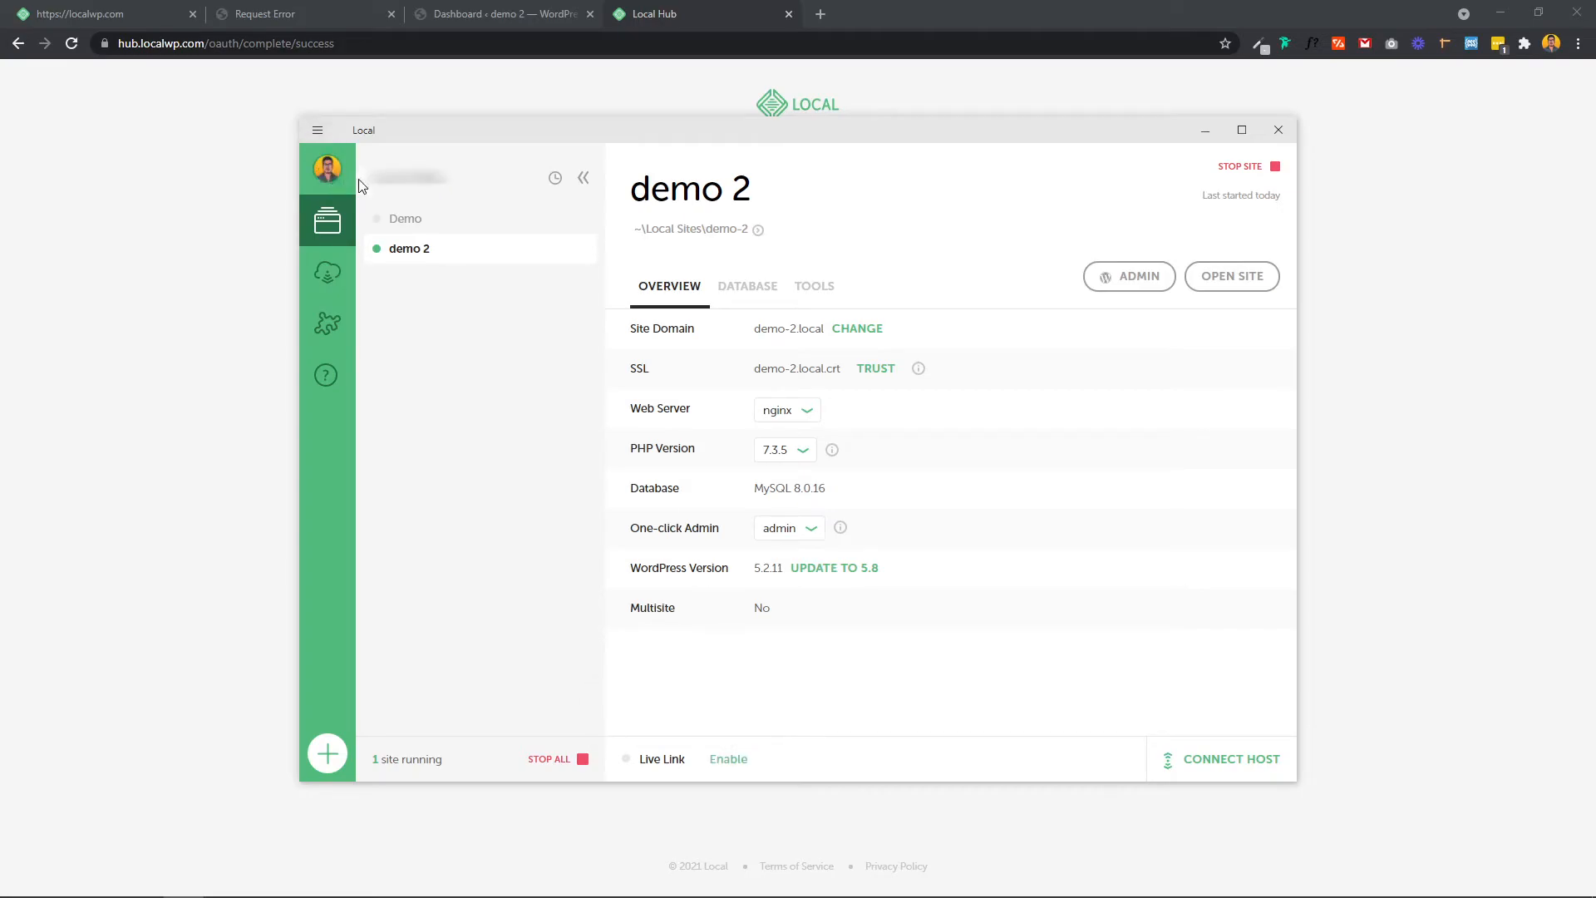
{"action": "left_click", "coordinate": [553, 510]}
{"action": "left_click", "coordinate": [737, 762]}
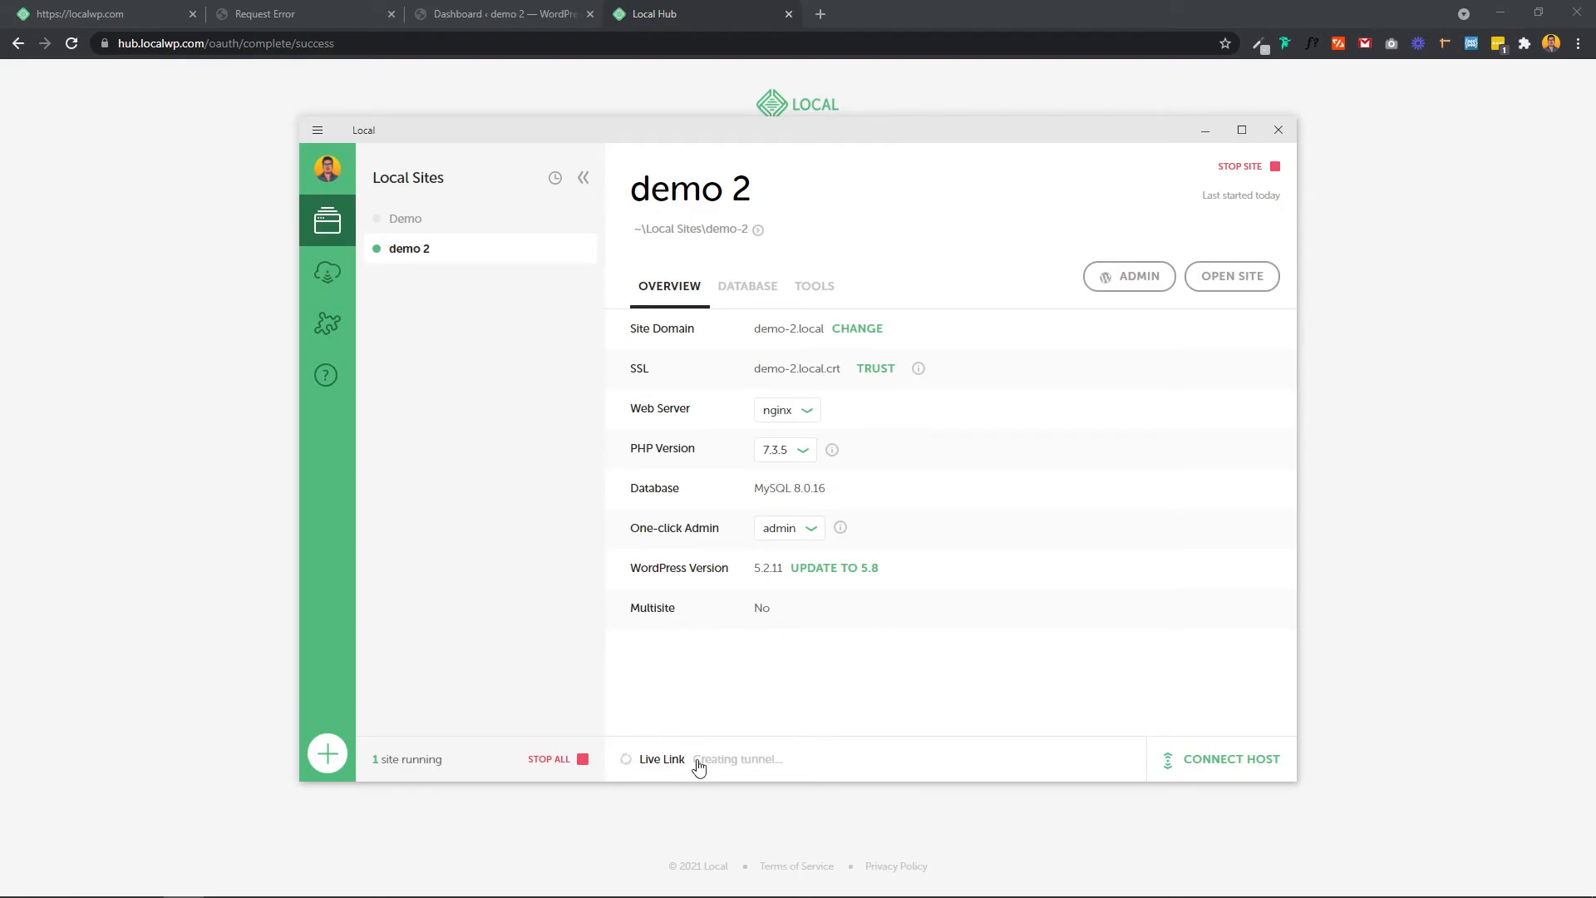
{"action": "left_click", "coordinate": [746, 759]}
Step: Bring Chrome forward and open a new blank tab
{"action": "left_click", "coordinate": [800, 34]}
{"action": "left_click", "coordinate": [820, 14]}
{"action": "key", "text": "super"}
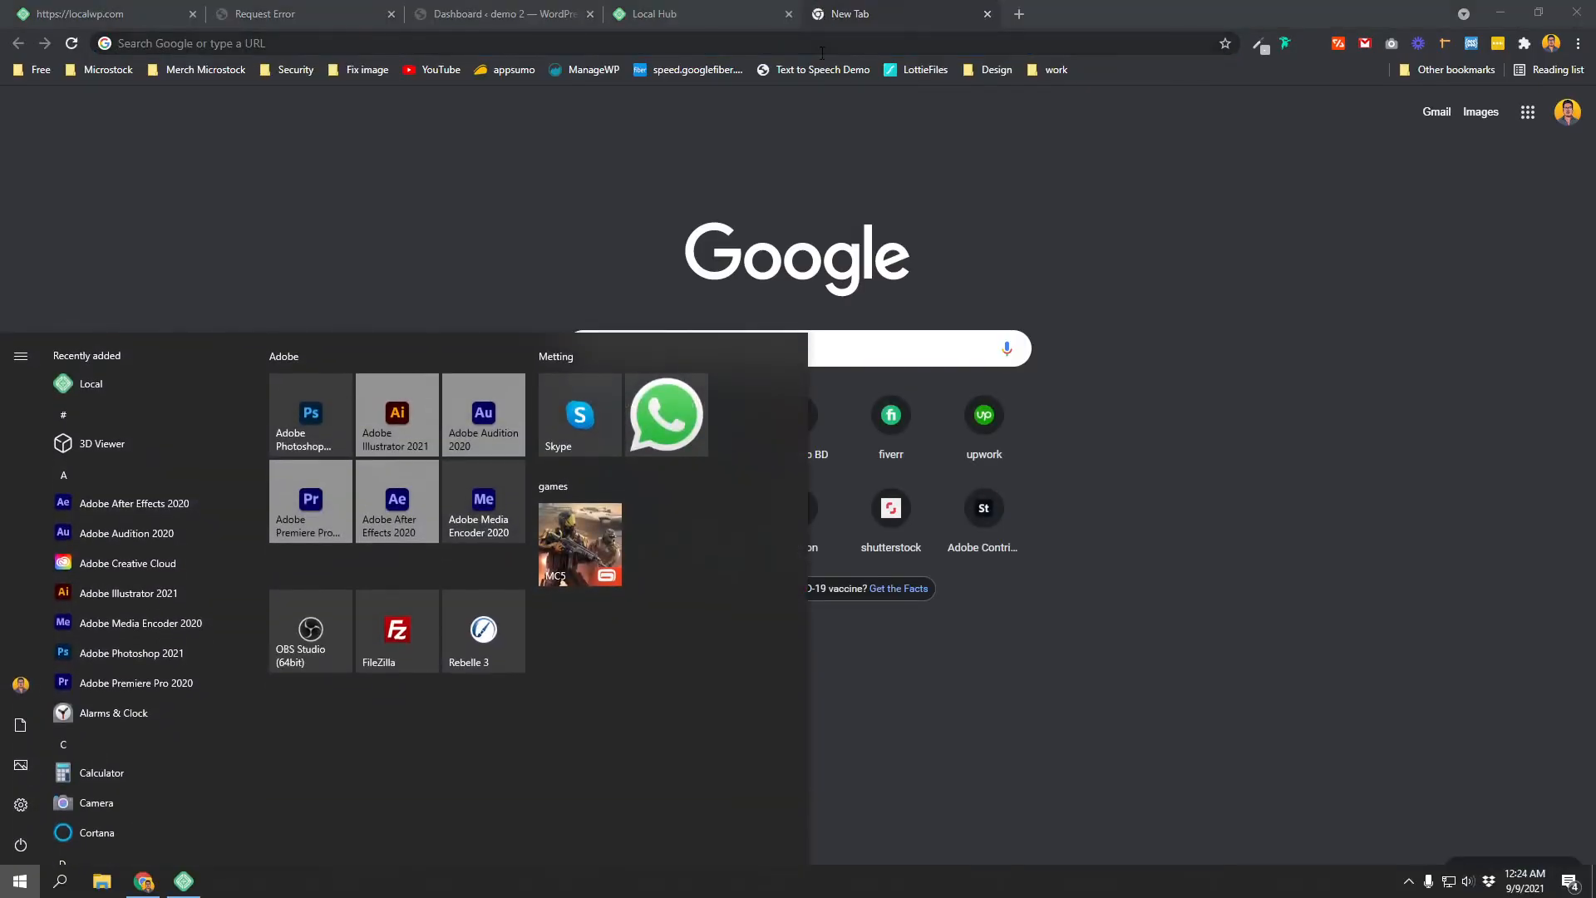
Step: Paste the copied Live Link address into the new tab and load it
{"action": "left_click", "coordinate": [822, 46]}
{"action": "key", "text": "ctrl+v"}
{"action": "key", "text": "Return"}
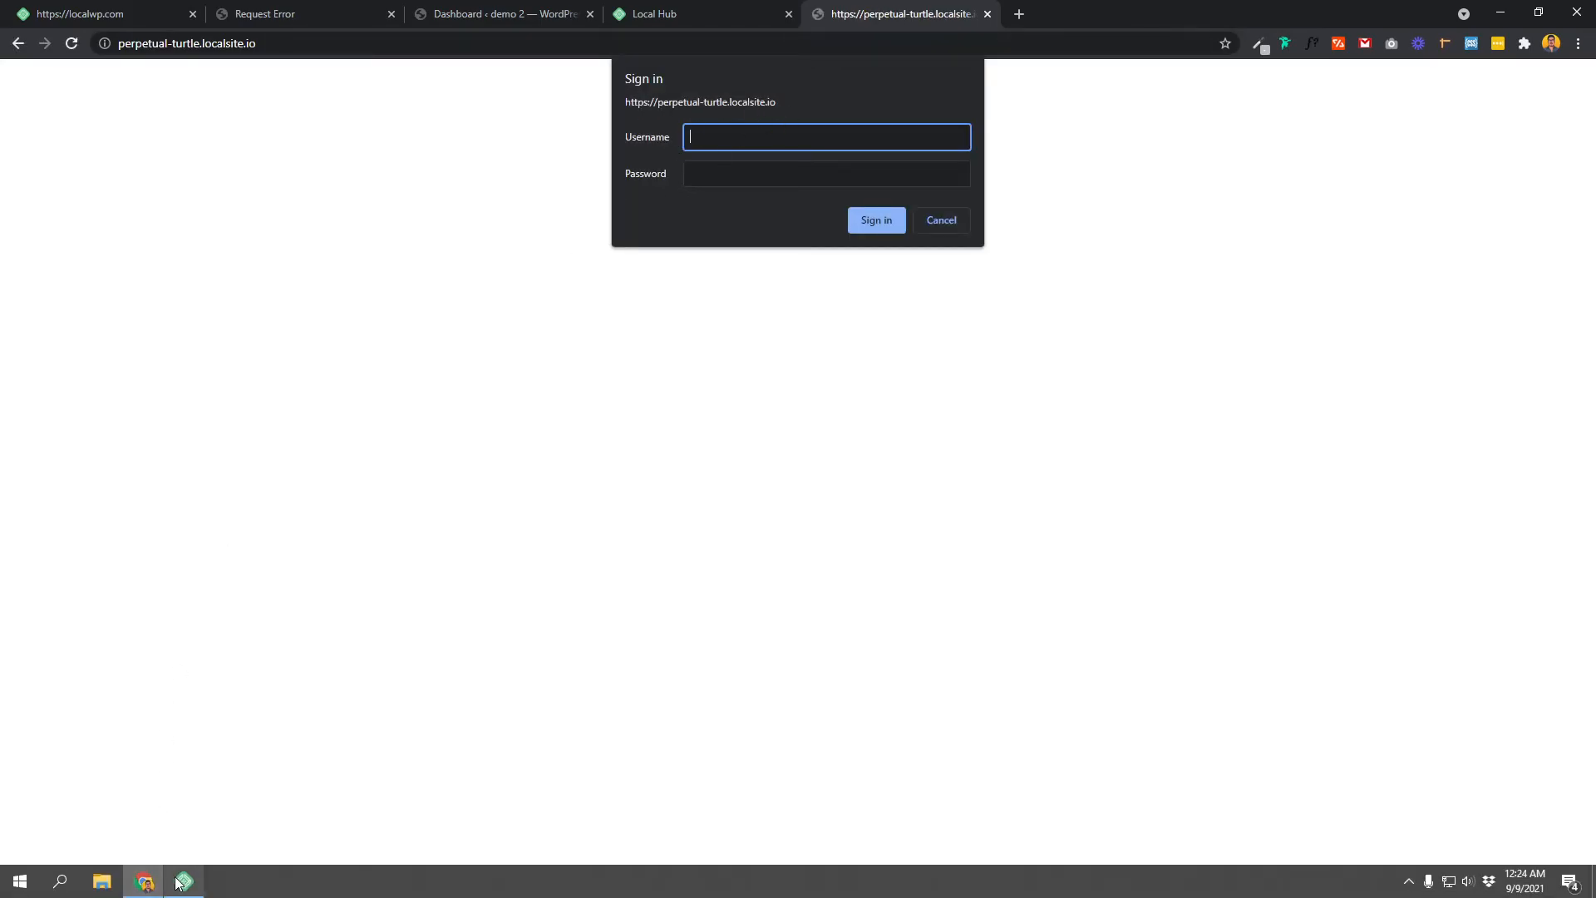
Step: Copy the Live Link username from Local into the browser's Sign in dialog
{"action": "left_click", "coordinate": [181, 883]}
{"action": "left_click", "coordinate": [700, 761]}
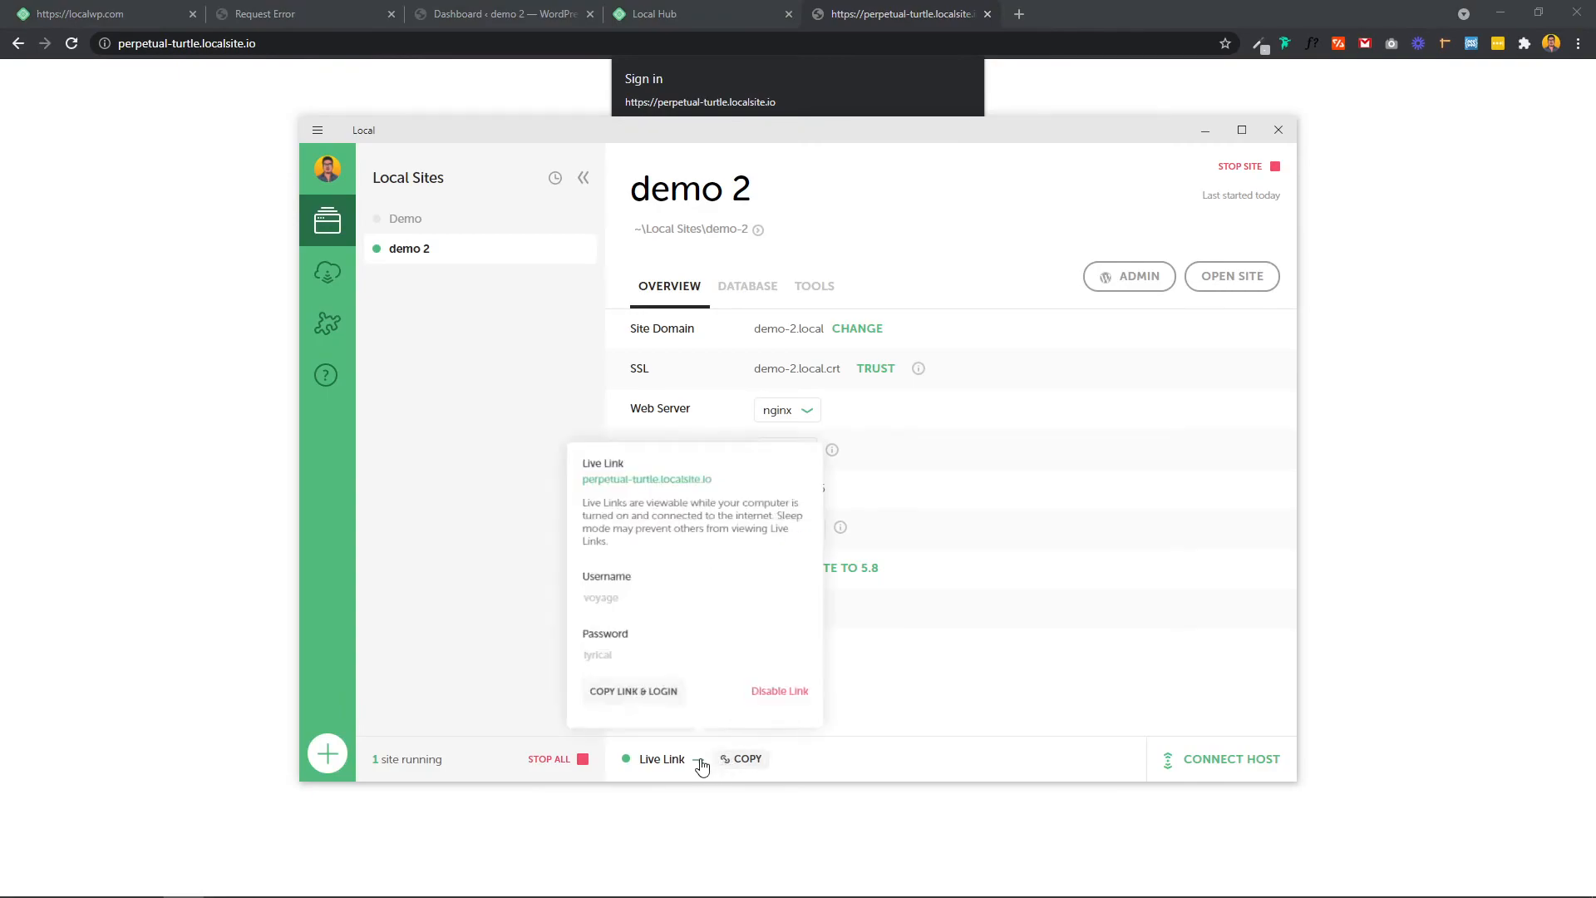
{"action": "left_click_drag", "start_coordinate": [571, 584], "coordinate": [612, 585]}
{"action": "left_click_drag", "start_coordinate": [572, 648], "coordinate": [609, 652]}
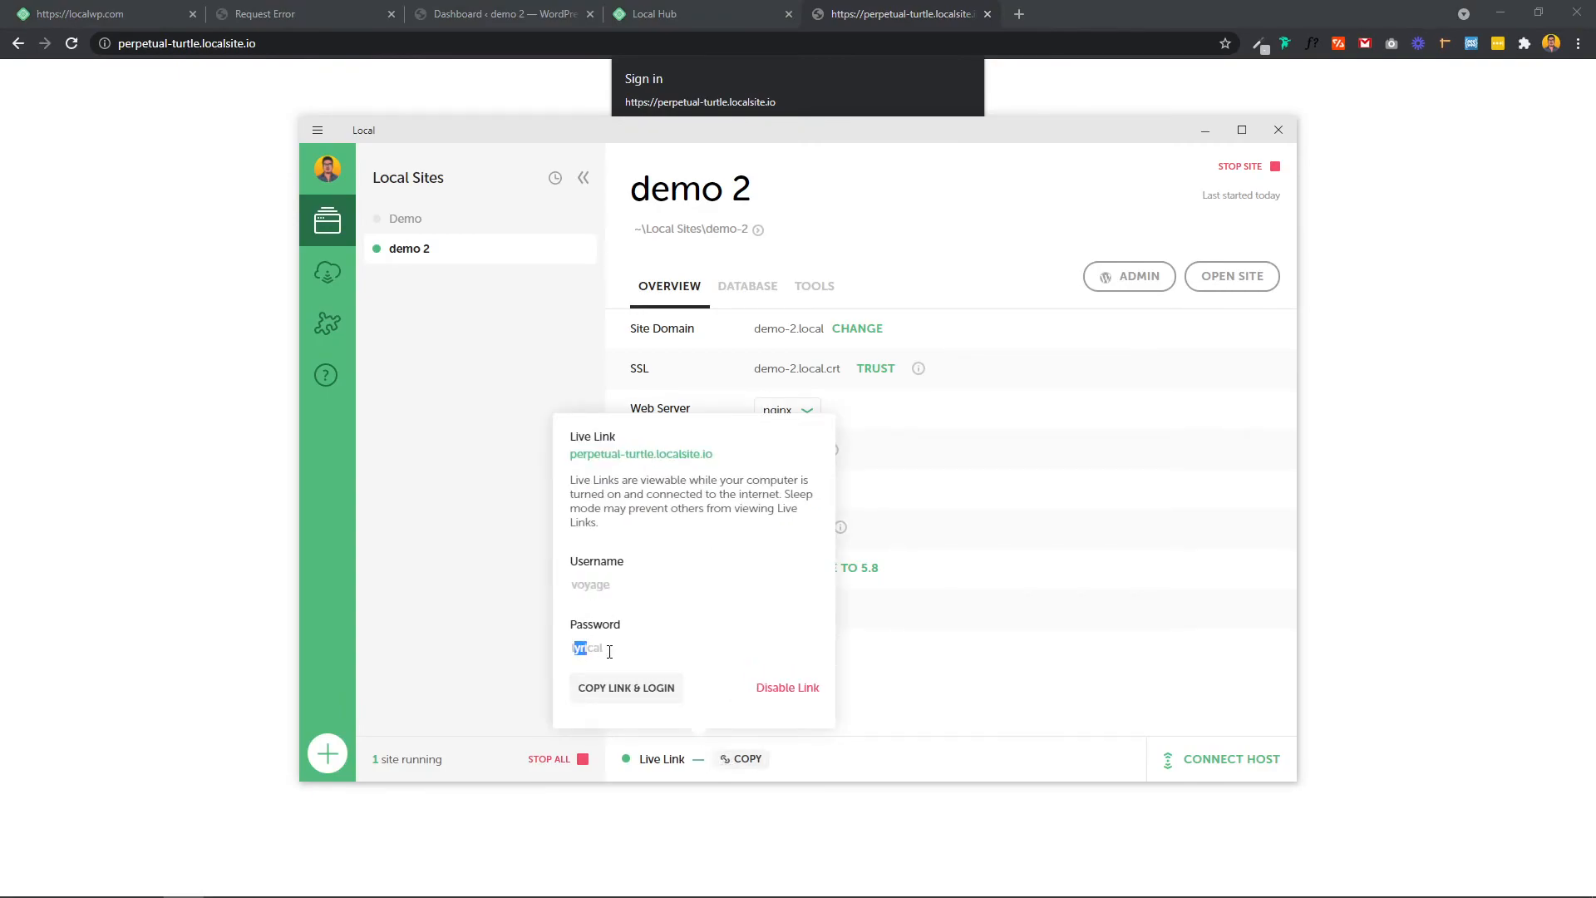
{"action": "double_click", "coordinate": [604, 584]}
{"action": "left_click", "coordinate": [745, 94]}
{"action": "key", "text": "ctrl+v"}
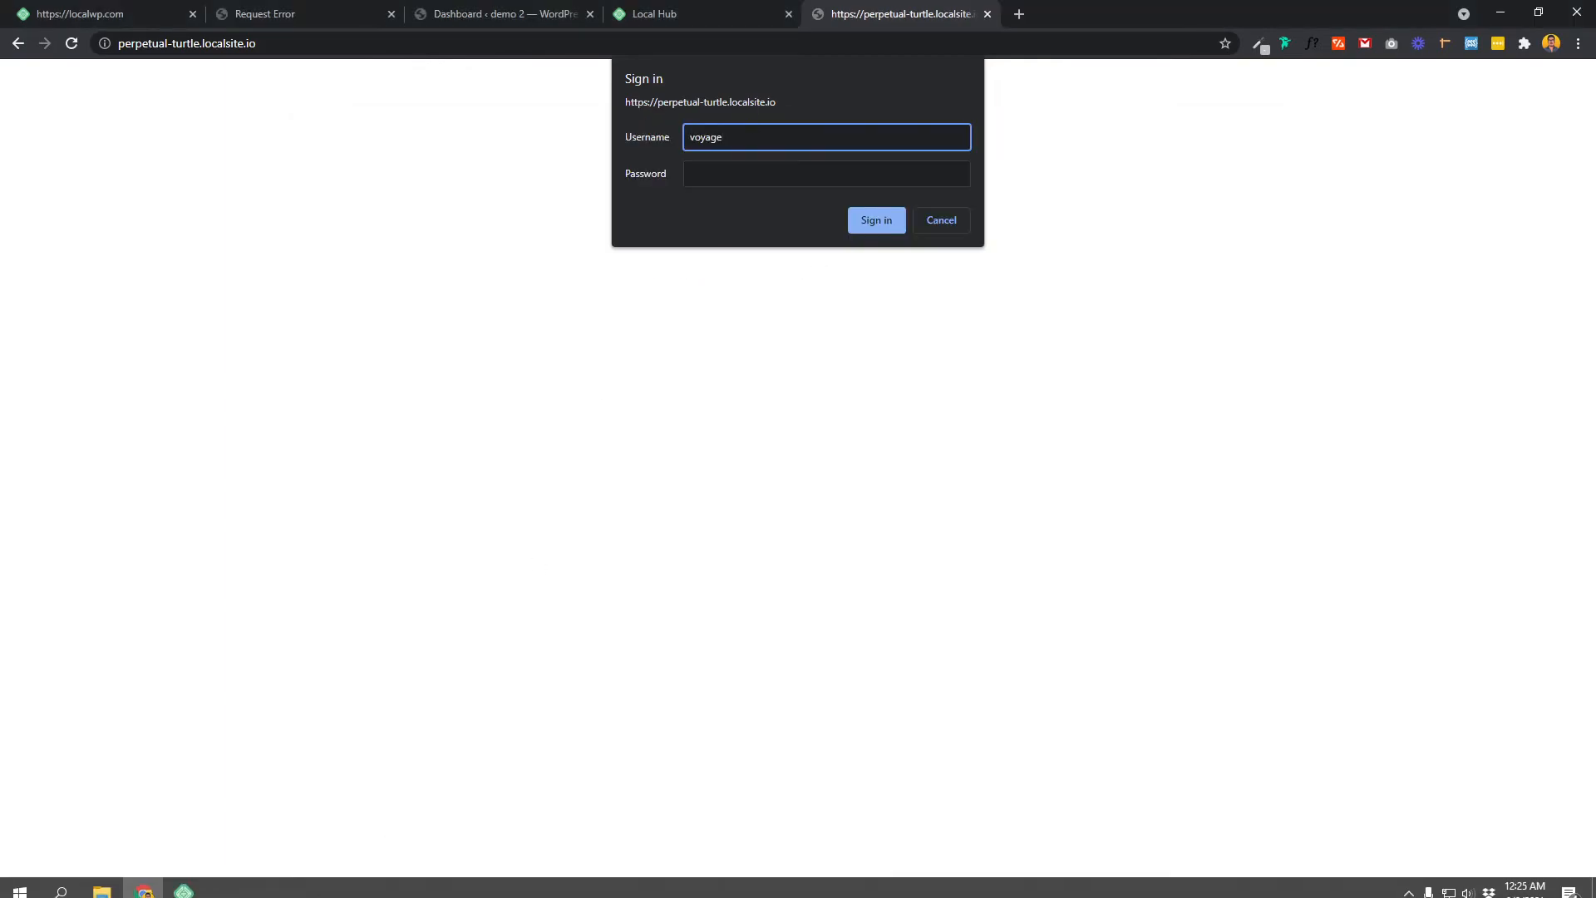
Step: Copy the Live Link password into the Sign in dialog and sign in
{"action": "left_click", "coordinate": [184, 882]}
{"action": "double_click", "coordinate": [586, 648]}
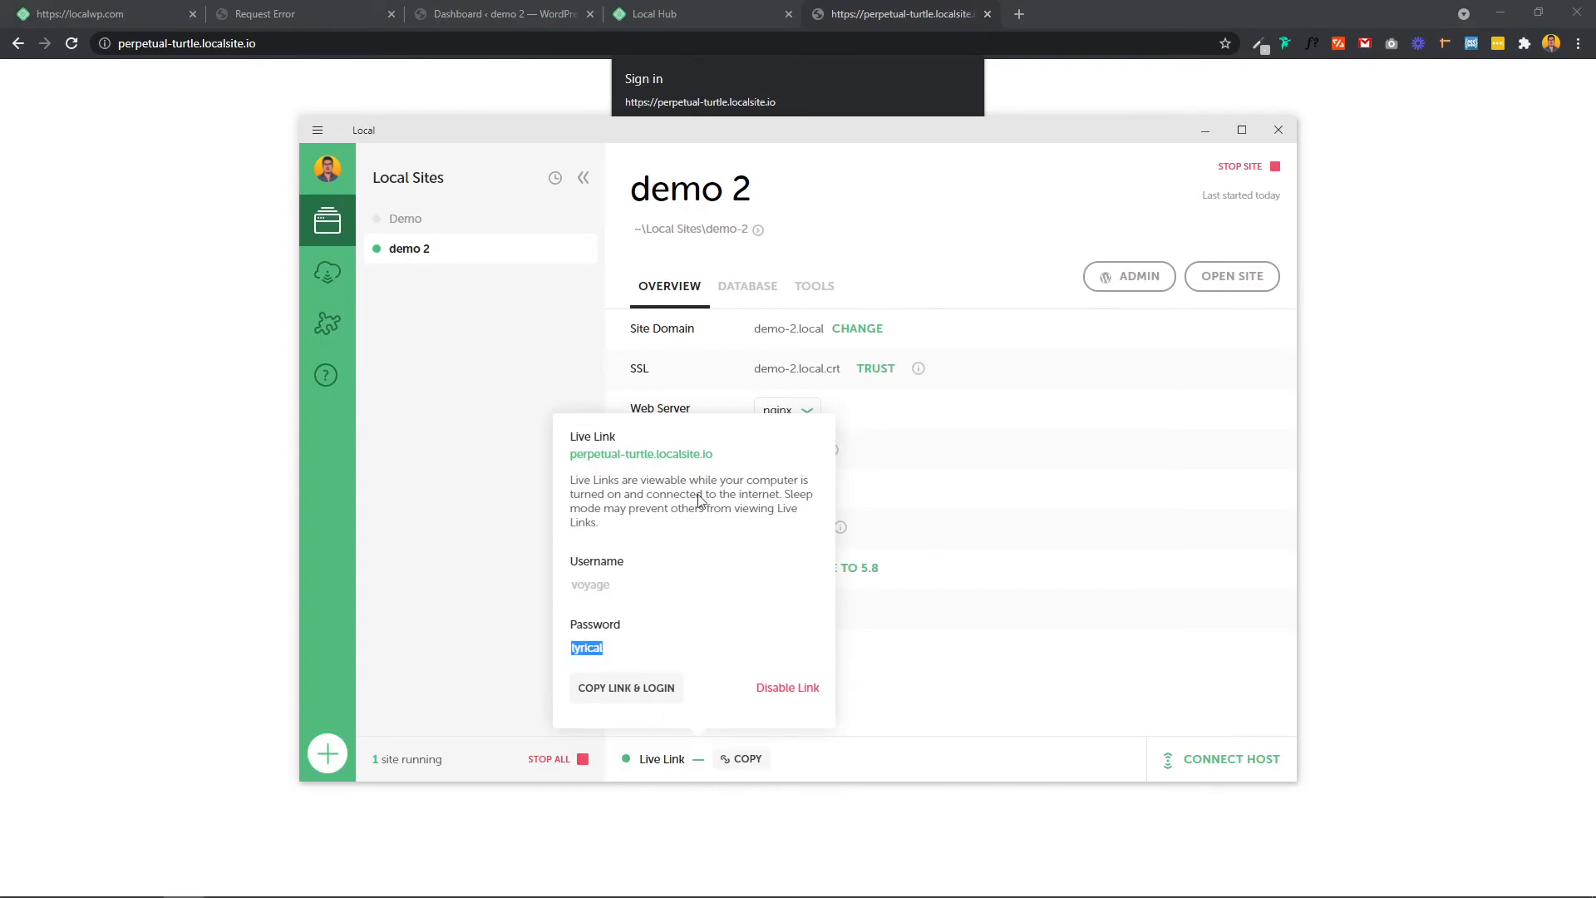
{"action": "left_click", "coordinate": [751, 78]}
{"action": "left_click", "coordinate": [763, 170]}
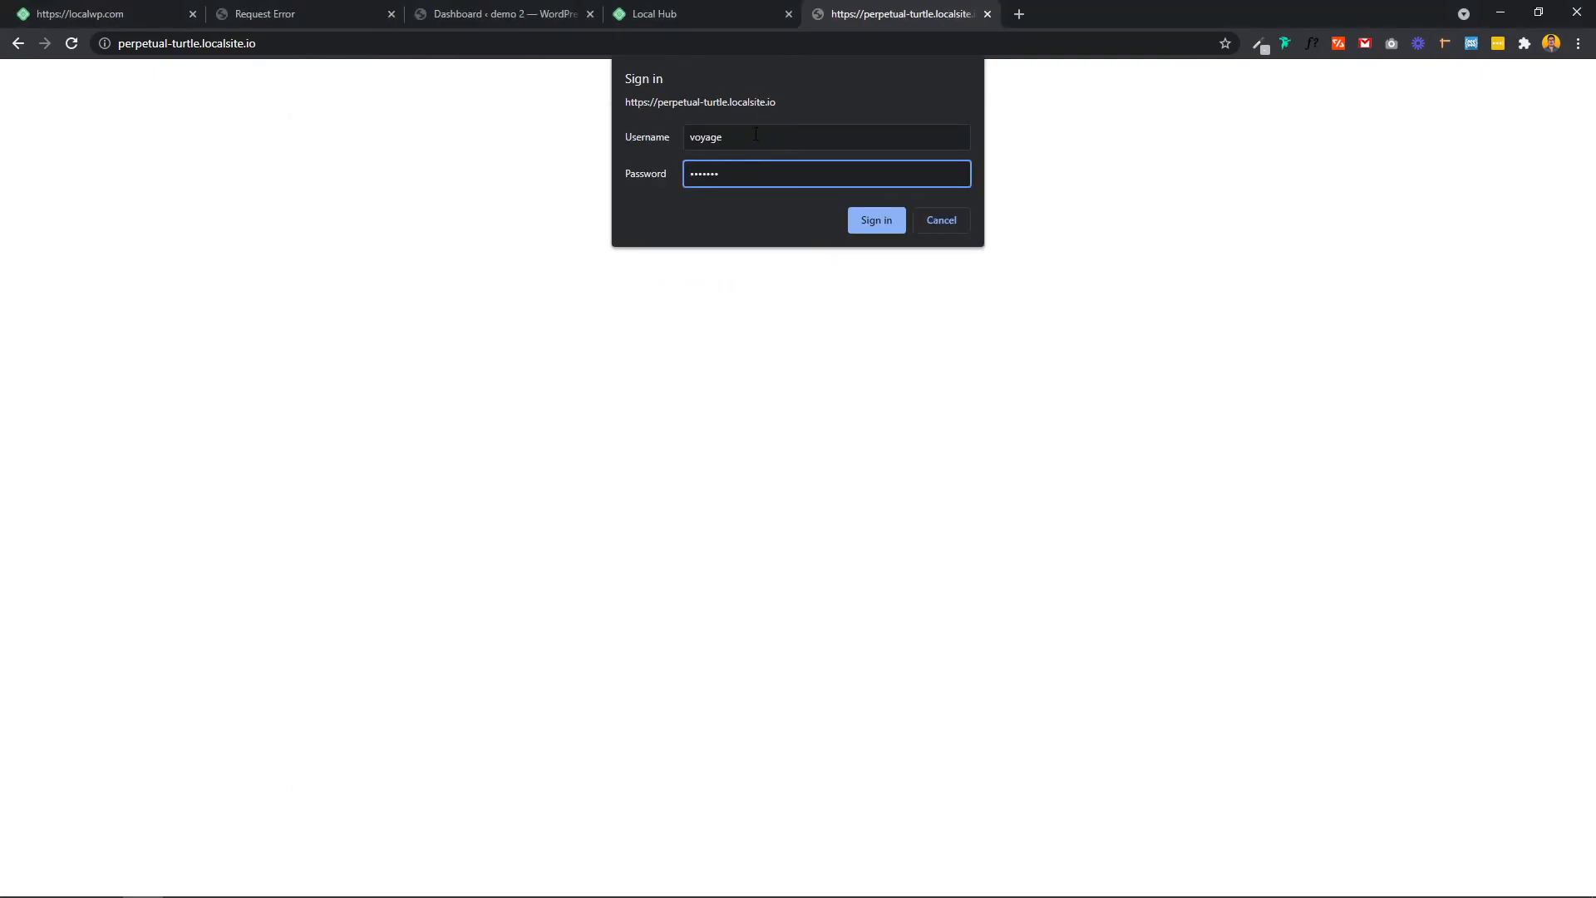
{"action": "left_click_drag", "start_coordinate": [755, 136], "coordinate": [697, 136]}
{"action": "left_click", "coordinate": [769, 137]}
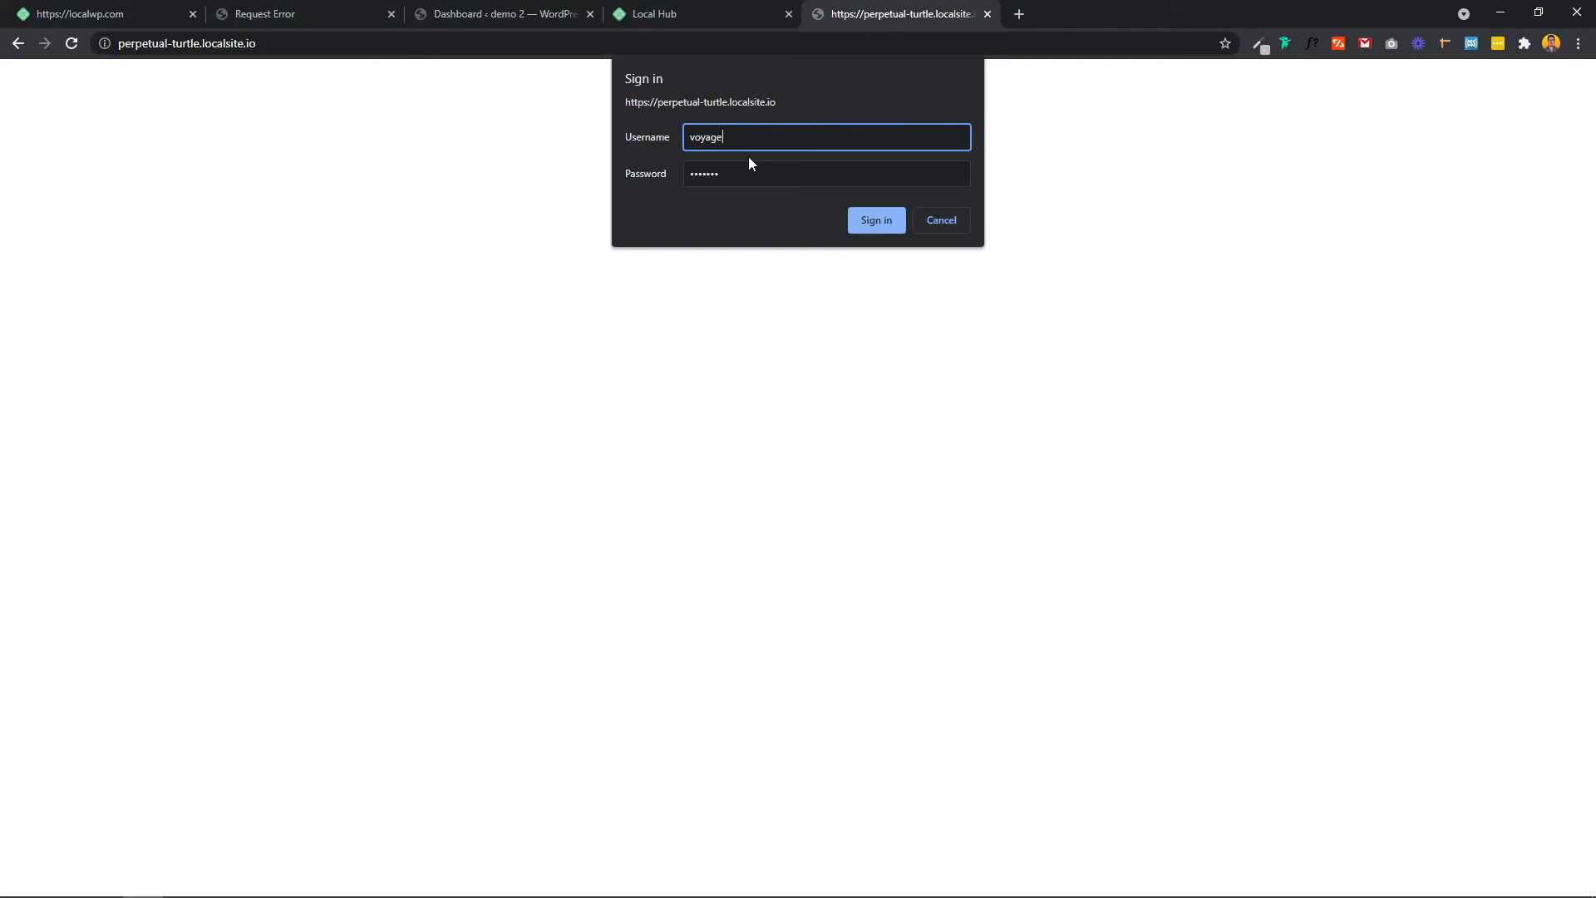
{"action": "left_click", "coordinate": [869, 221]}
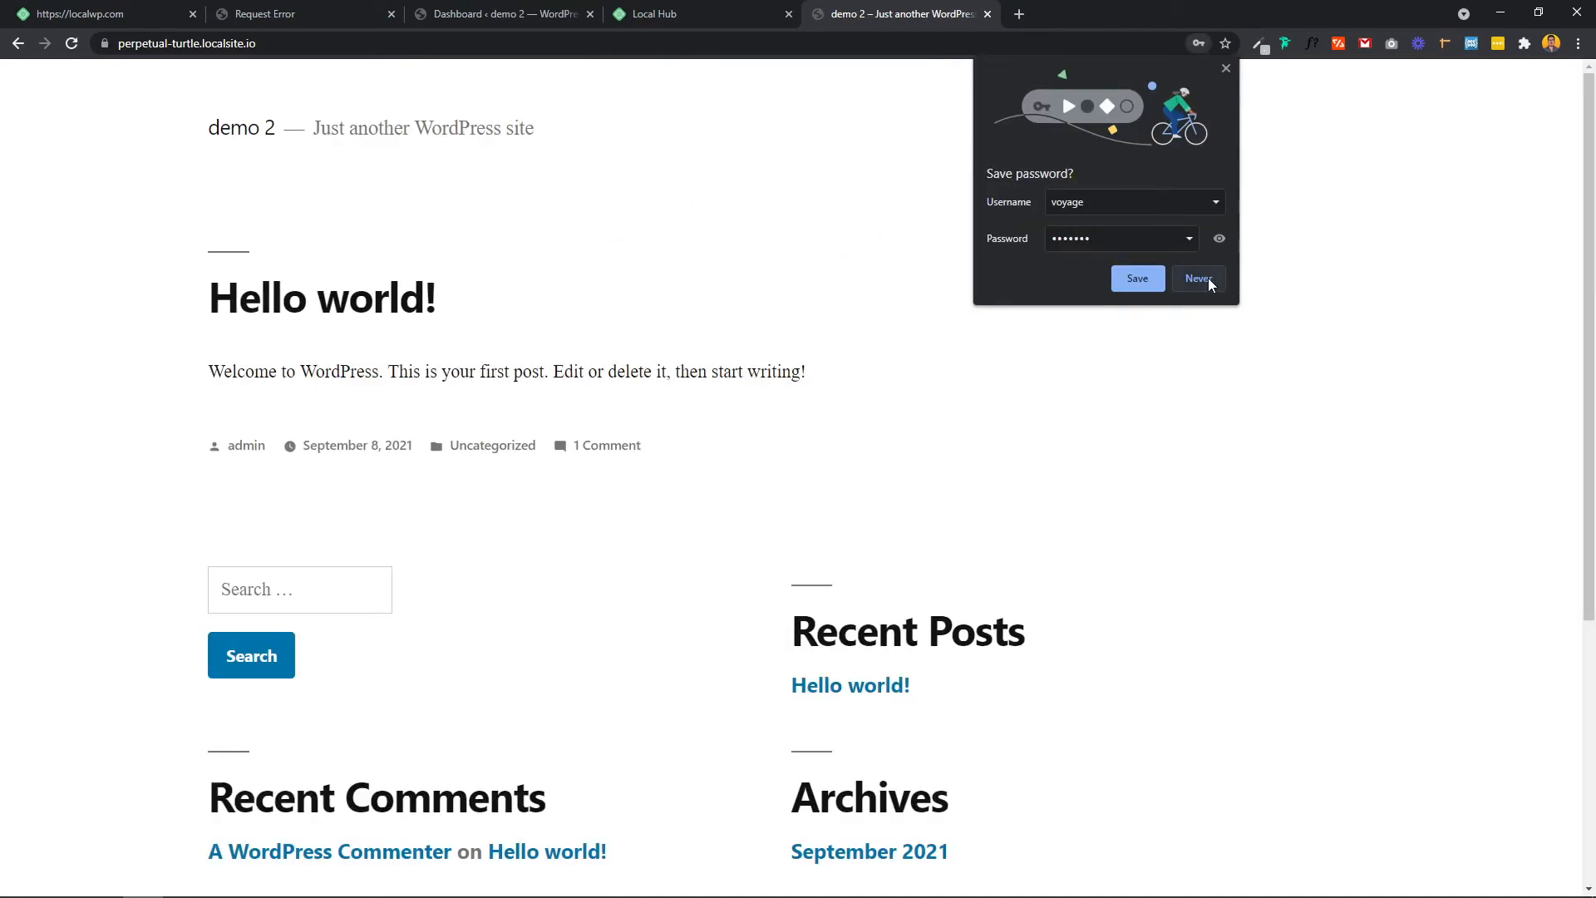
Step: Decline saving the password and scroll the demo 2 site at perpetual-turtle.localsite.io down to its footer widgets
{"action": "left_click", "coordinate": [1208, 279]}
{"action": "scroll", "coordinate": [370, 249], "scroll_direction": "down", "scroll_amount": 4}
{"action": "scroll", "coordinate": [367, 285], "scroll_direction": "up", "scroll_amount": 4}
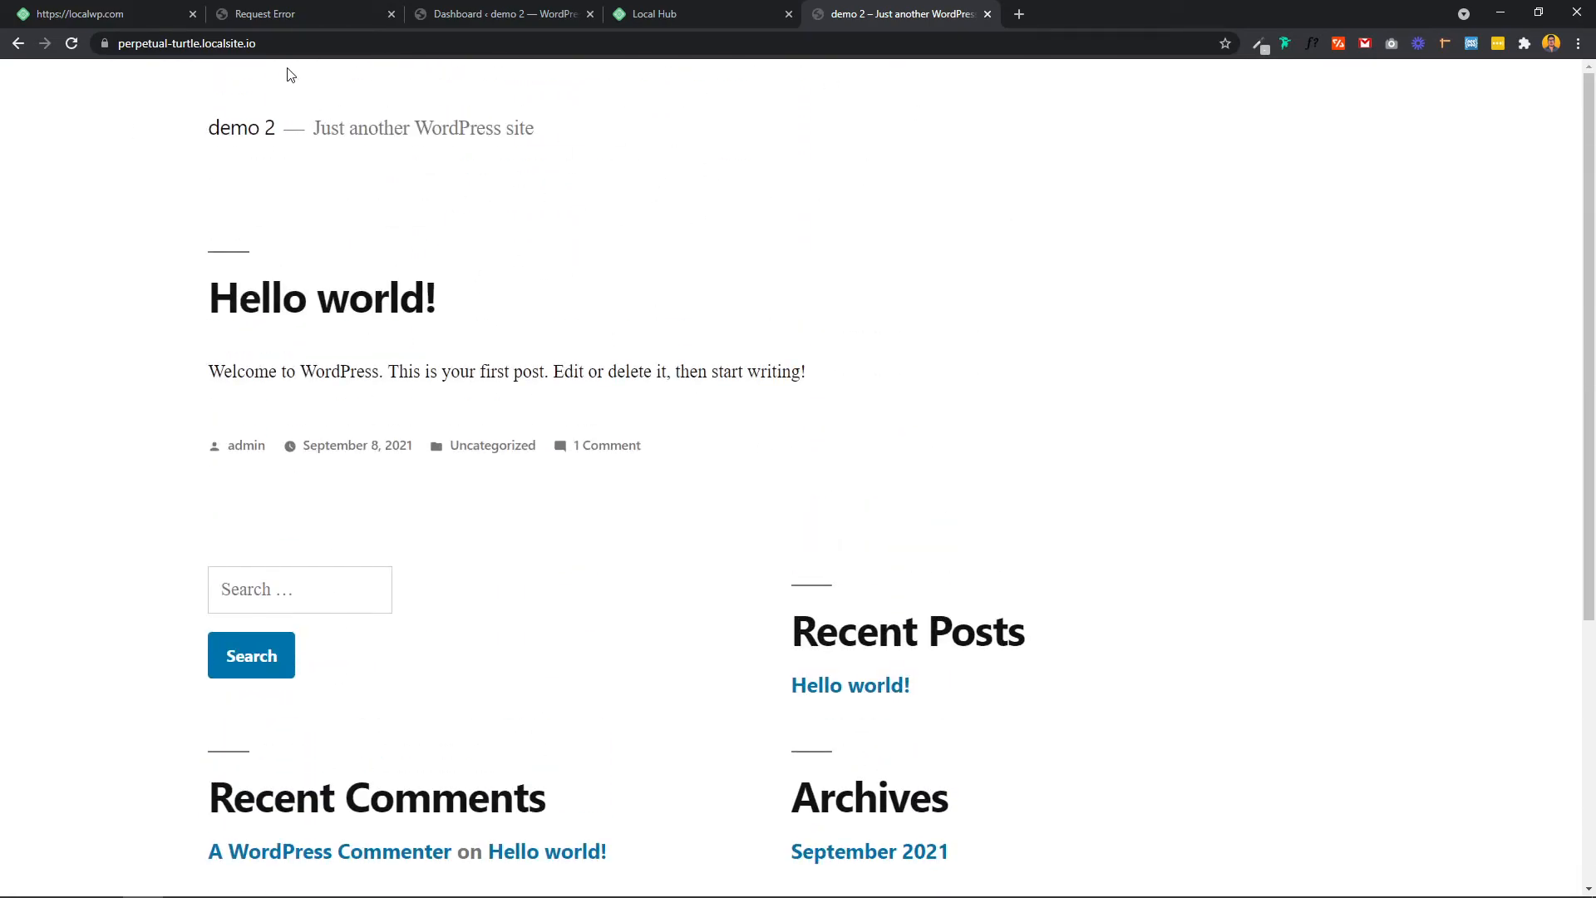
{"action": "scroll", "coordinate": [434, 415], "scroll_direction": "down", "scroll_amount": 3}
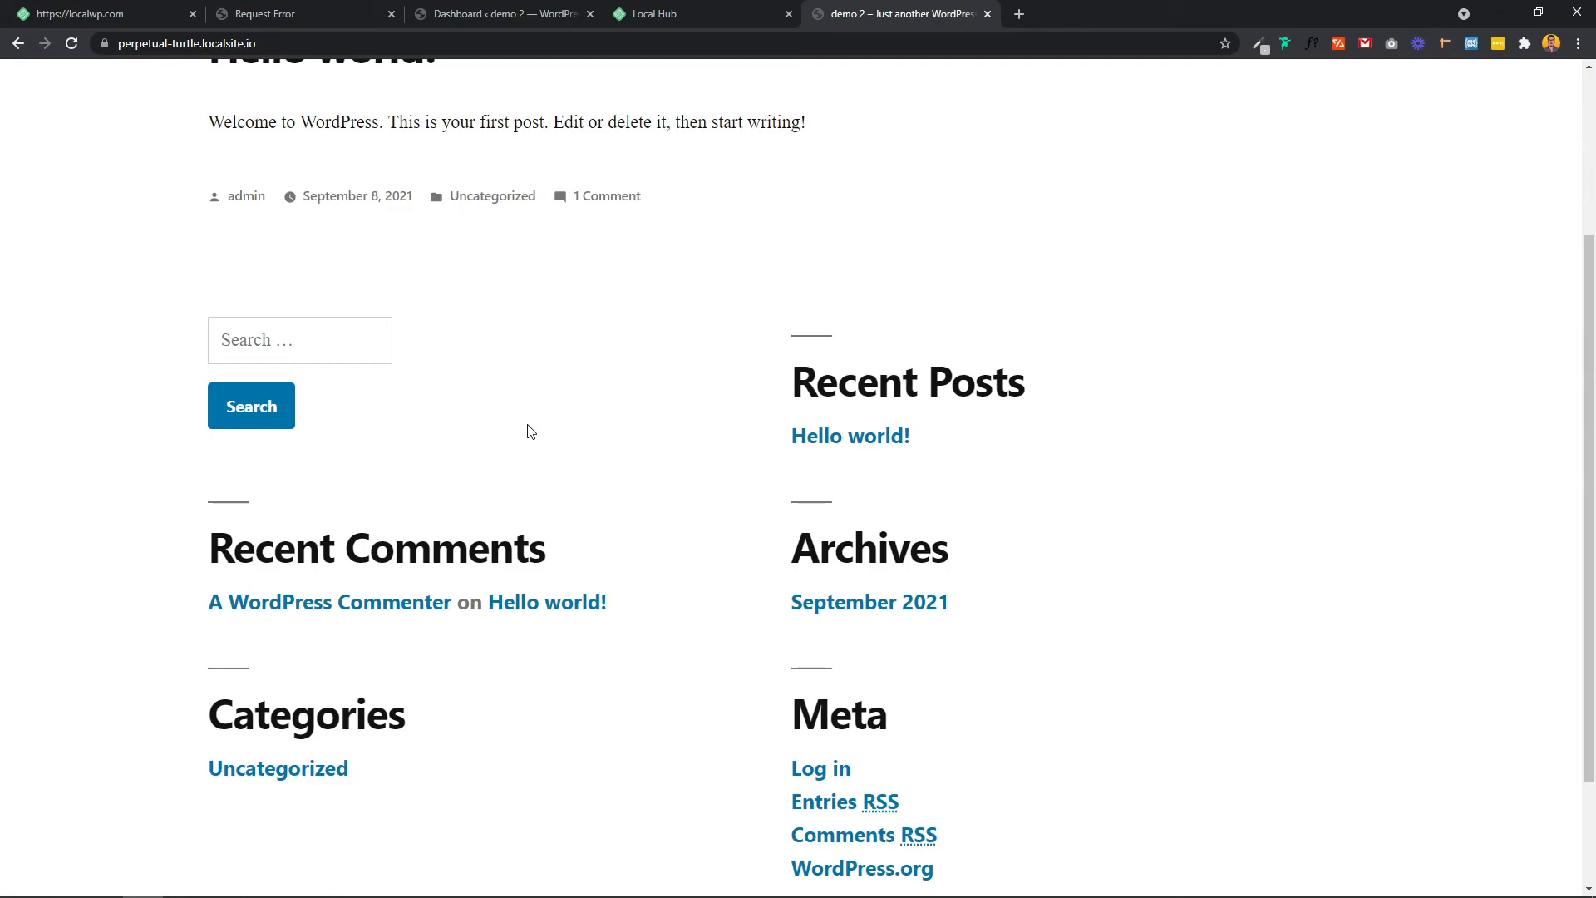
{"action": "scroll", "coordinate": [529, 431], "scroll_direction": "down", "scroll_amount": 2}
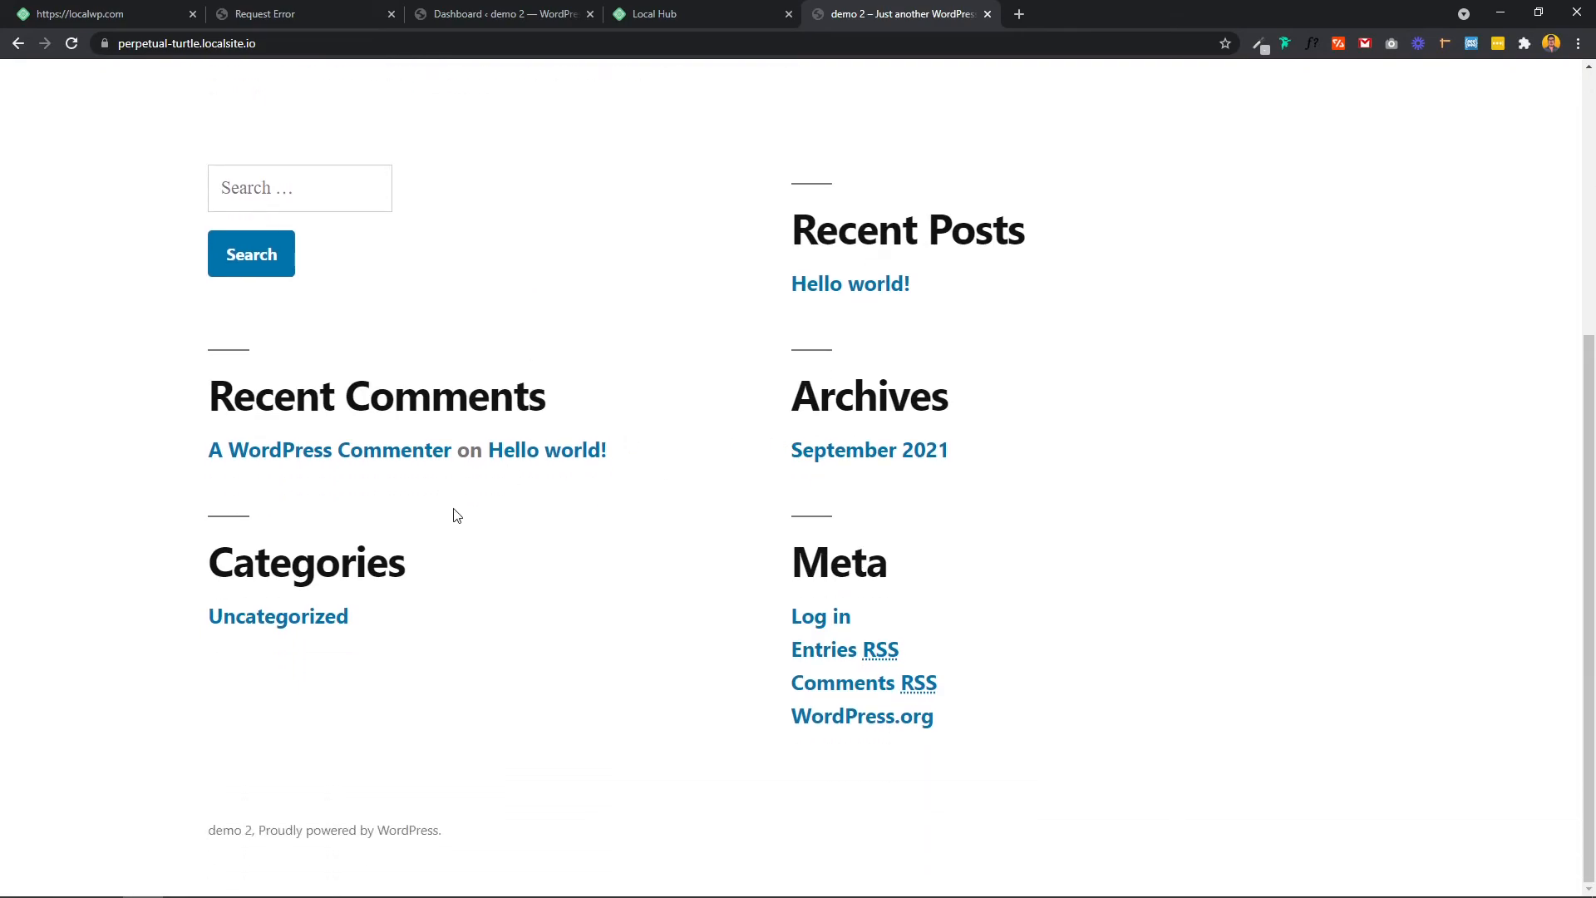
{"action": "left_click", "coordinate": [279, 46]}
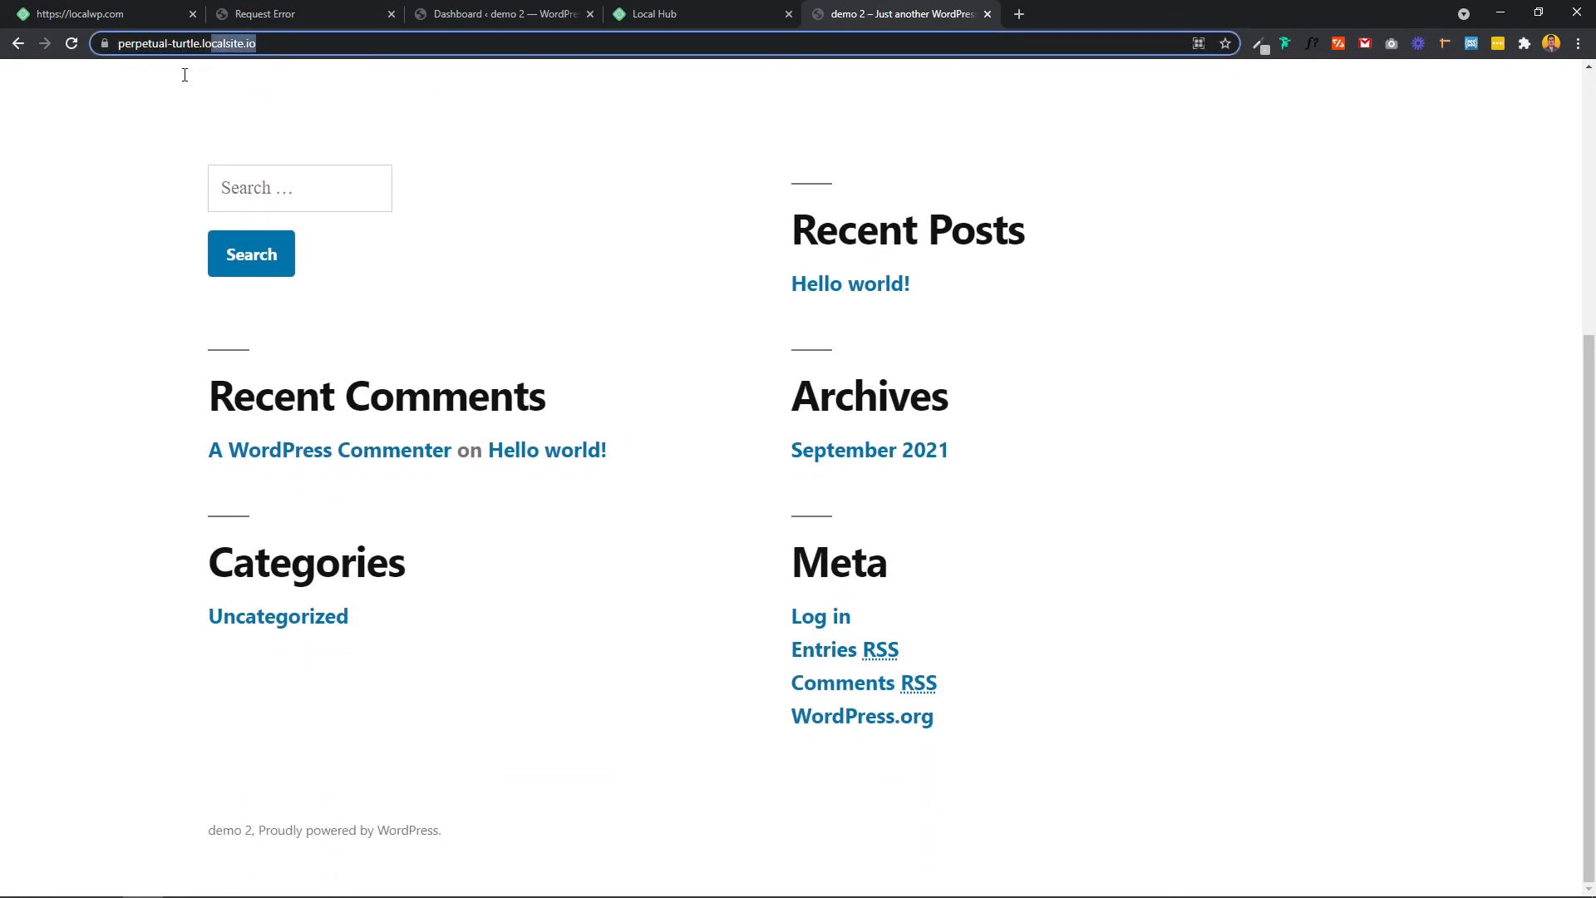
Step: Disable the Live Link for demo 2 in Local
{"action": "left_click", "coordinate": [211, 887]}
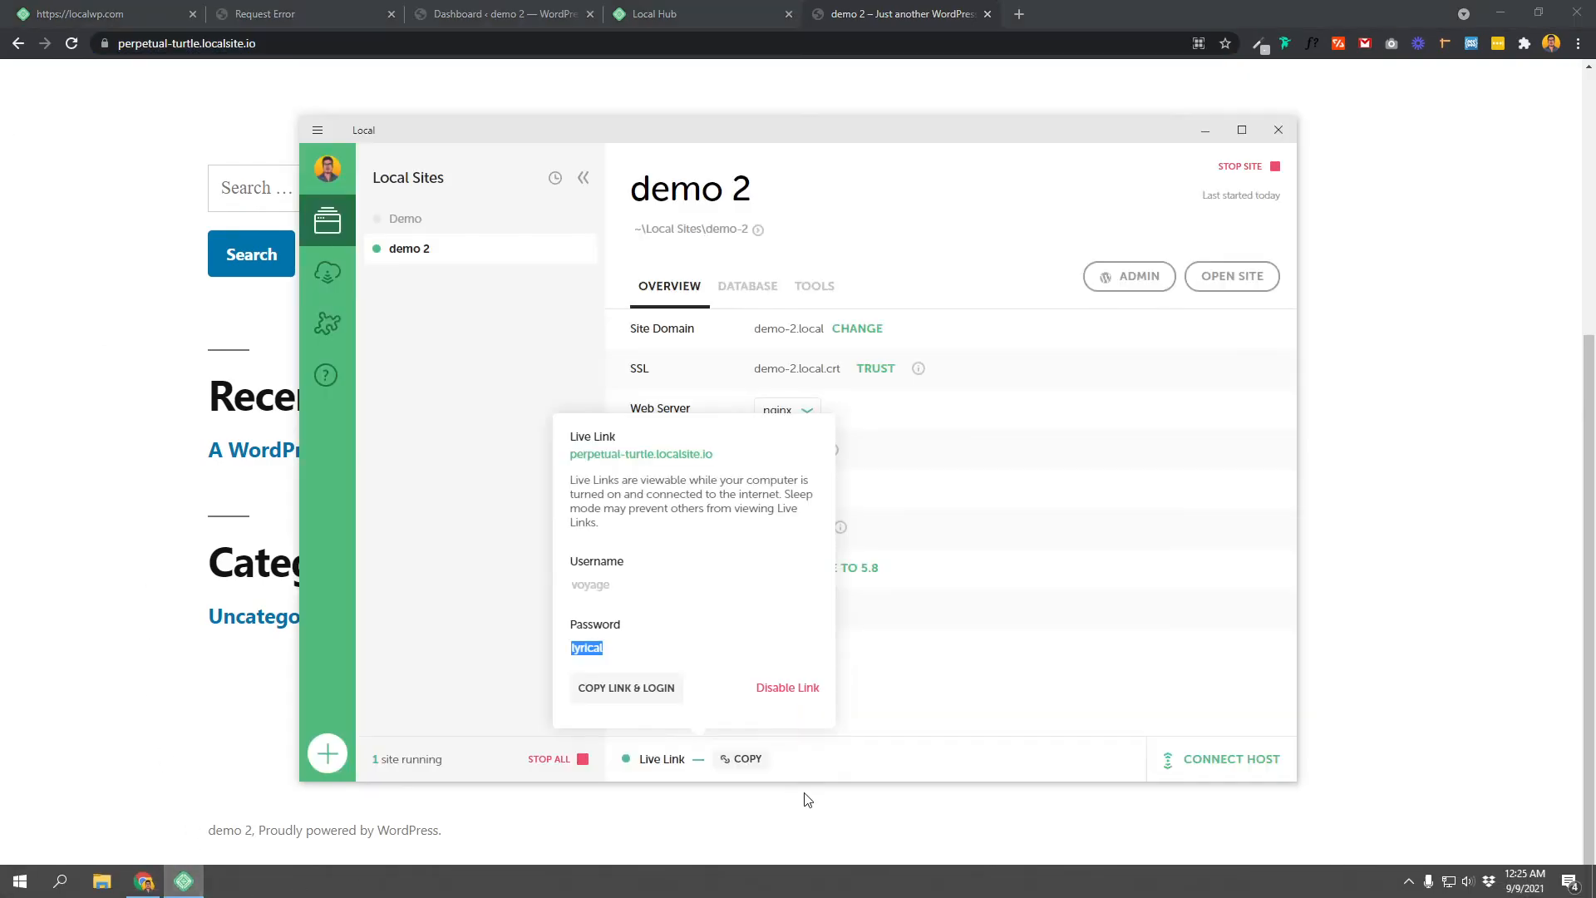
{"action": "left_click", "coordinate": [693, 761]}
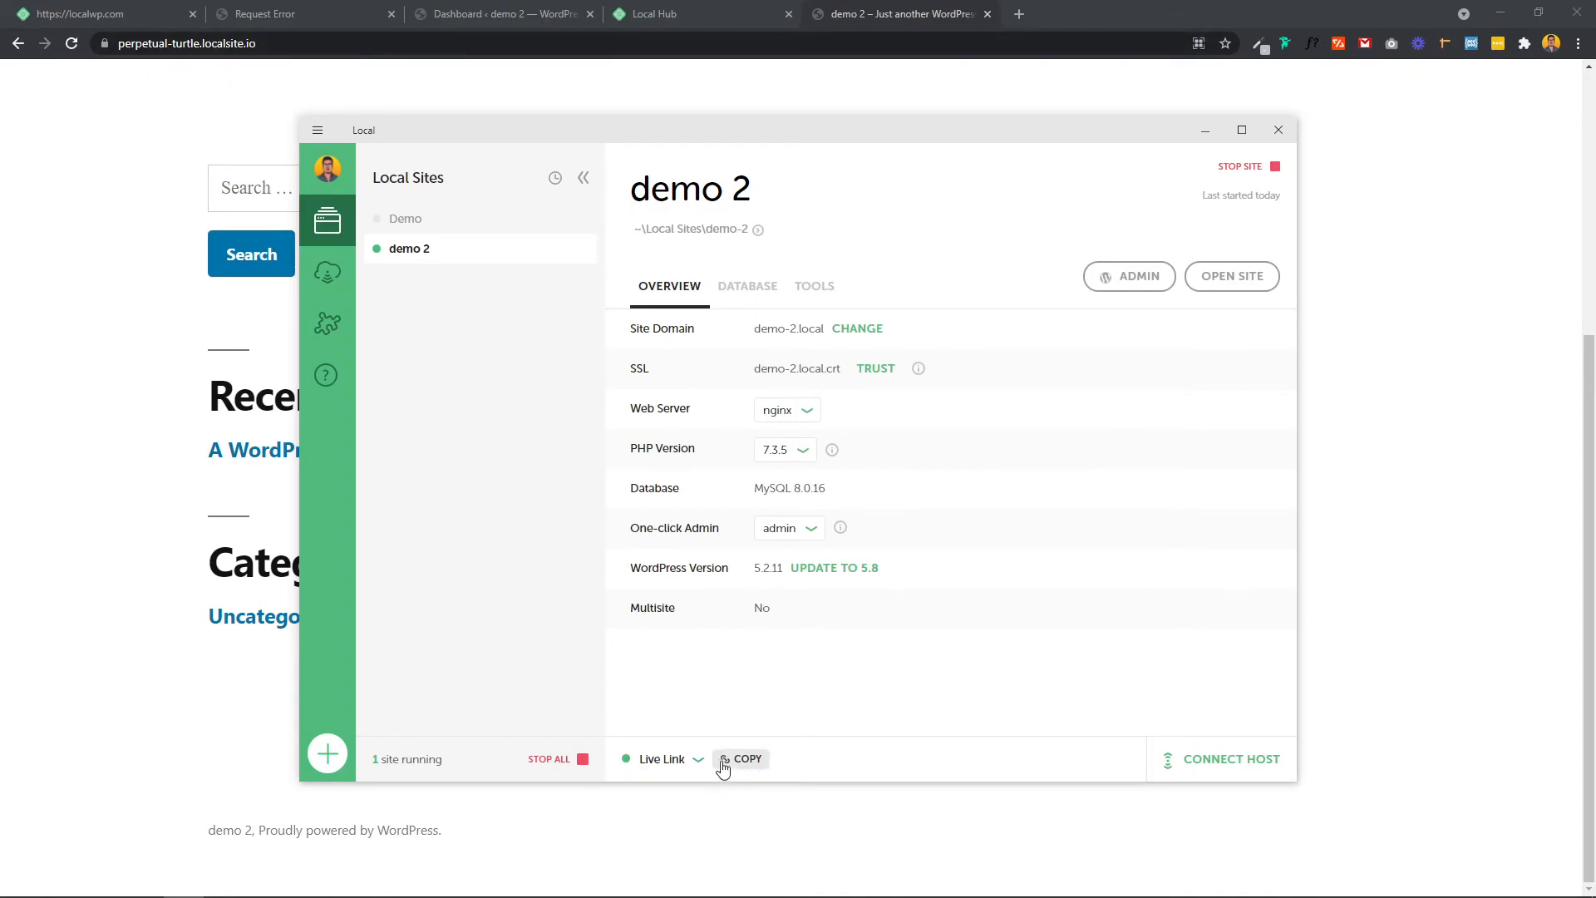
{"action": "left_click", "coordinate": [698, 764]}
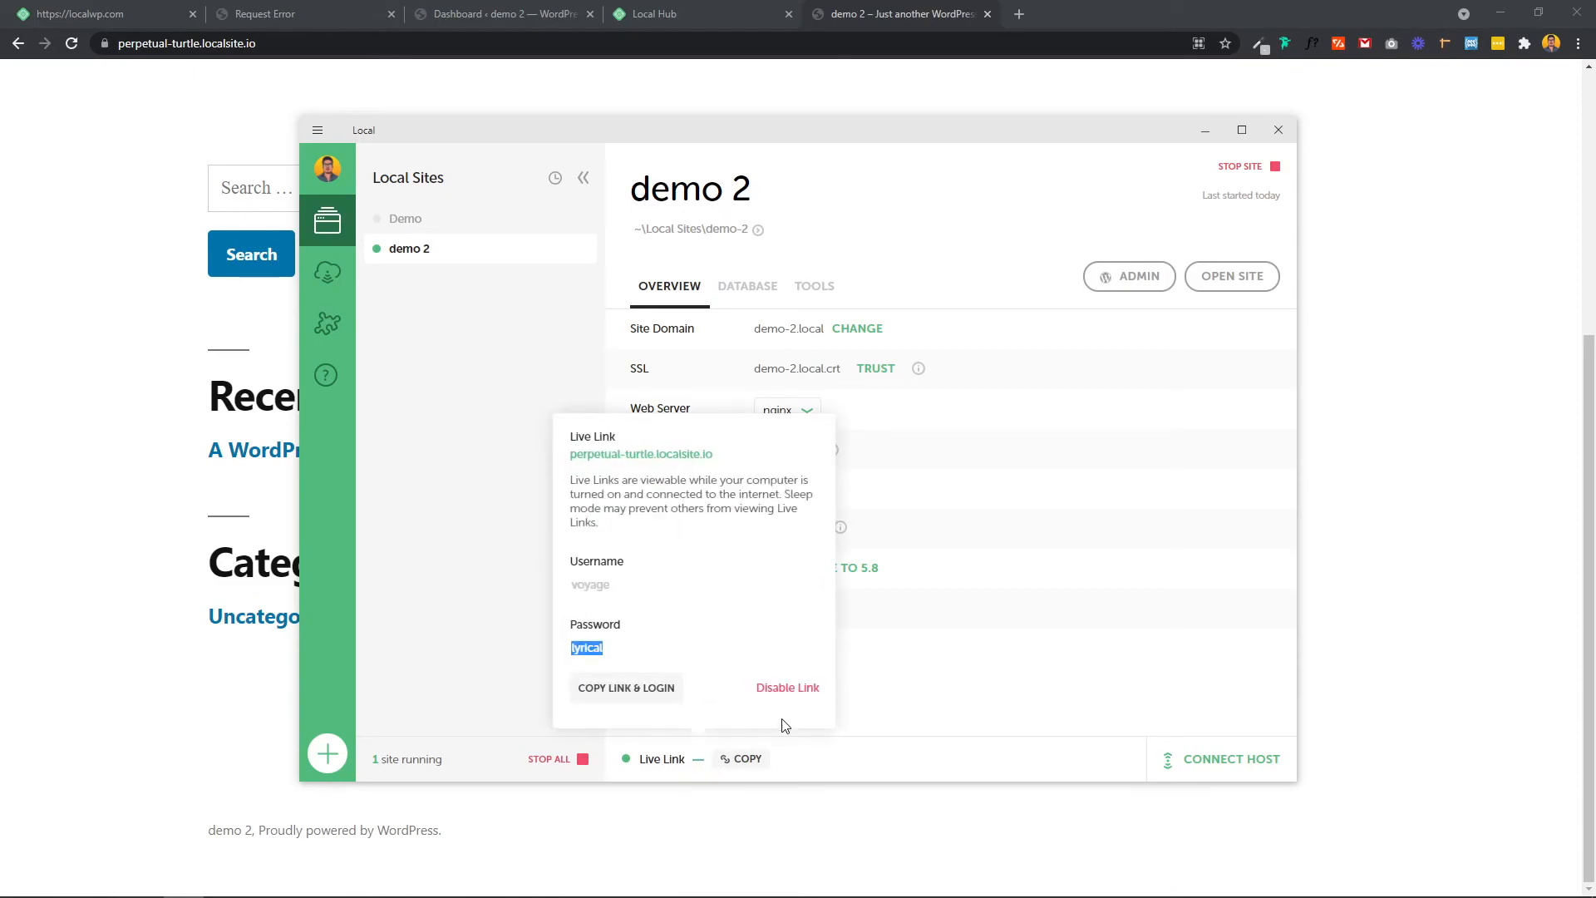
{"action": "left_click", "coordinate": [788, 689]}
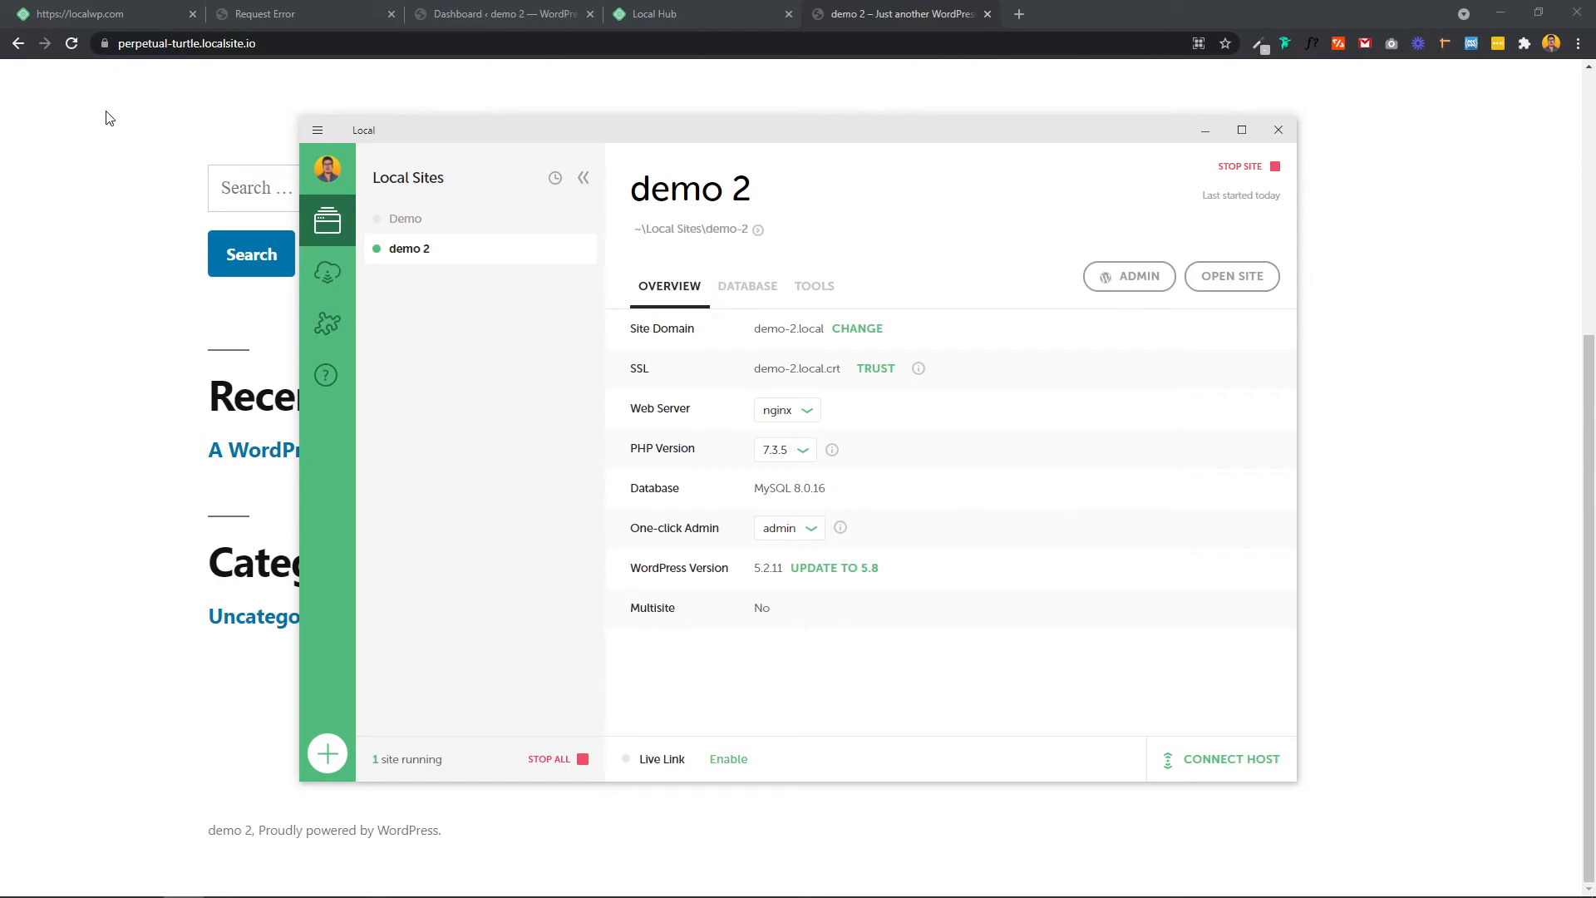
Step: Reload perpetual-turtle.localsite.io in Chrome and confirm it now shows a 404 page
{"action": "left_click", "coordinate": [70, 45]}
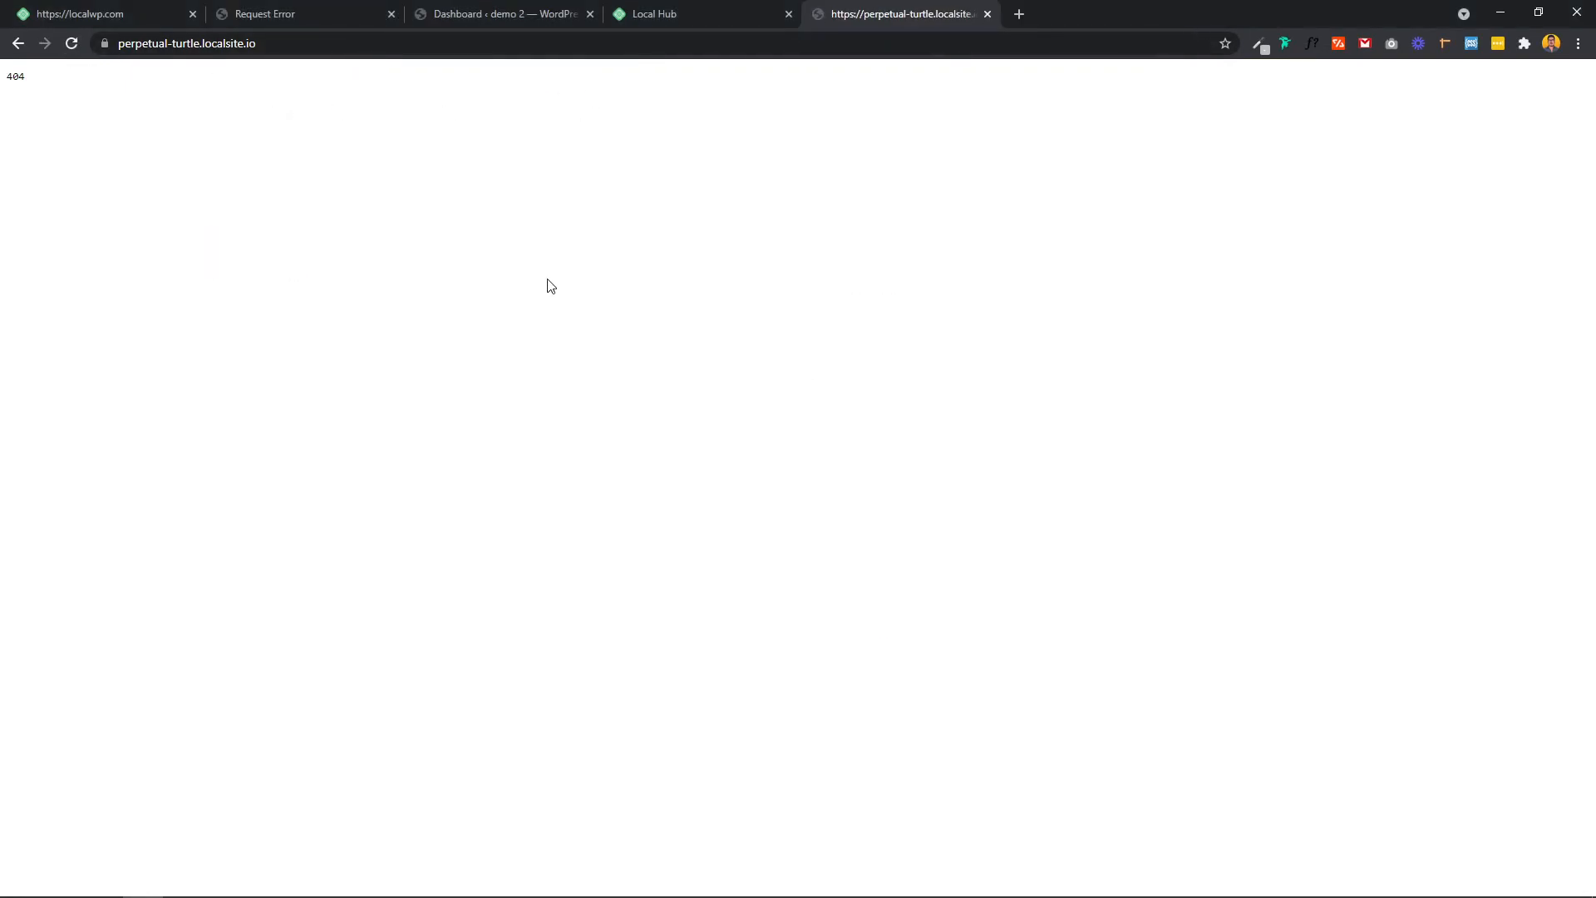
{"action": "left_click_drag", "start_coordinate": [60, 90], "coordinate": [2, 88]}
{"action": "left_click", "coordinate": [242, 87]}
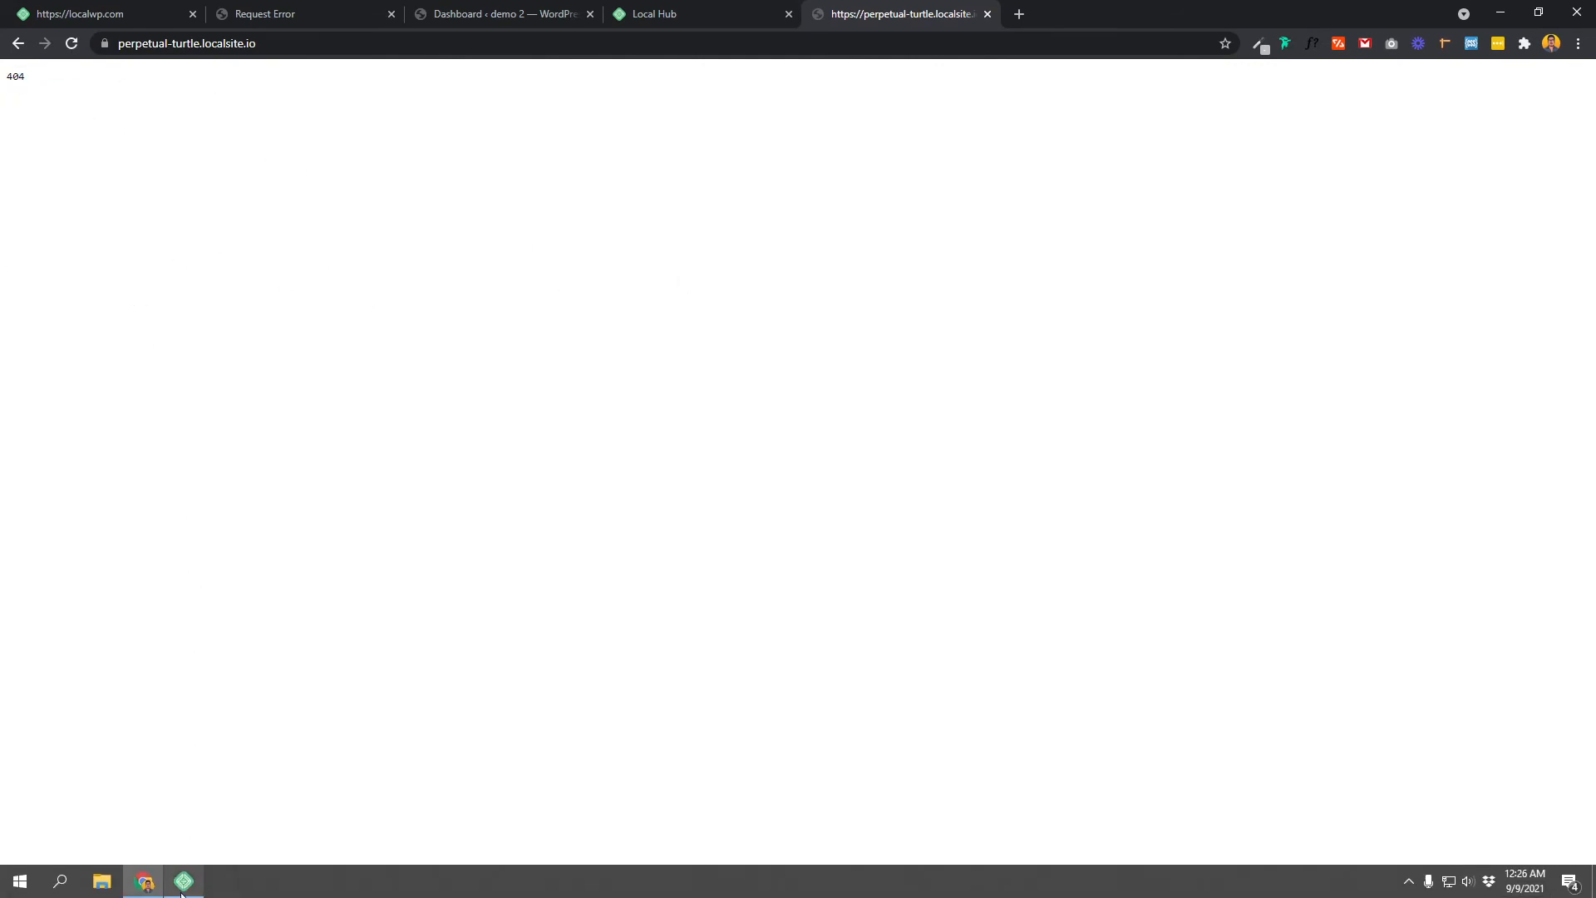
Step: Check demo 2's Database and Tools tabs in Local, then return to its Overview
{"action": "left_click", "coordinate": [184, 891]}
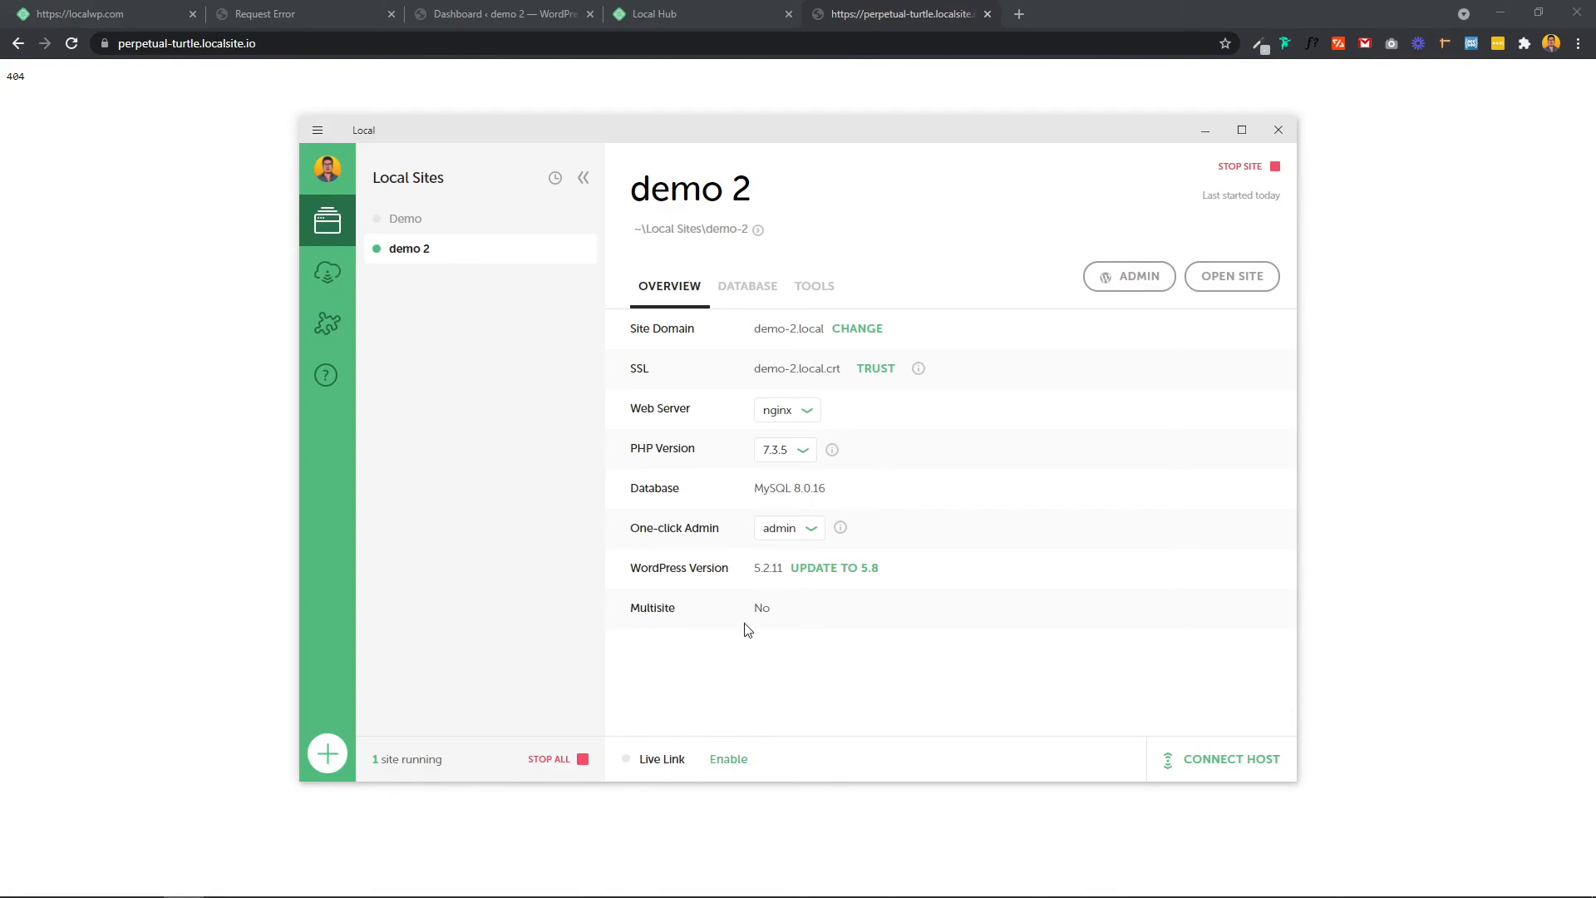
{"action": "left_click", "coordinate": [752, 292]}
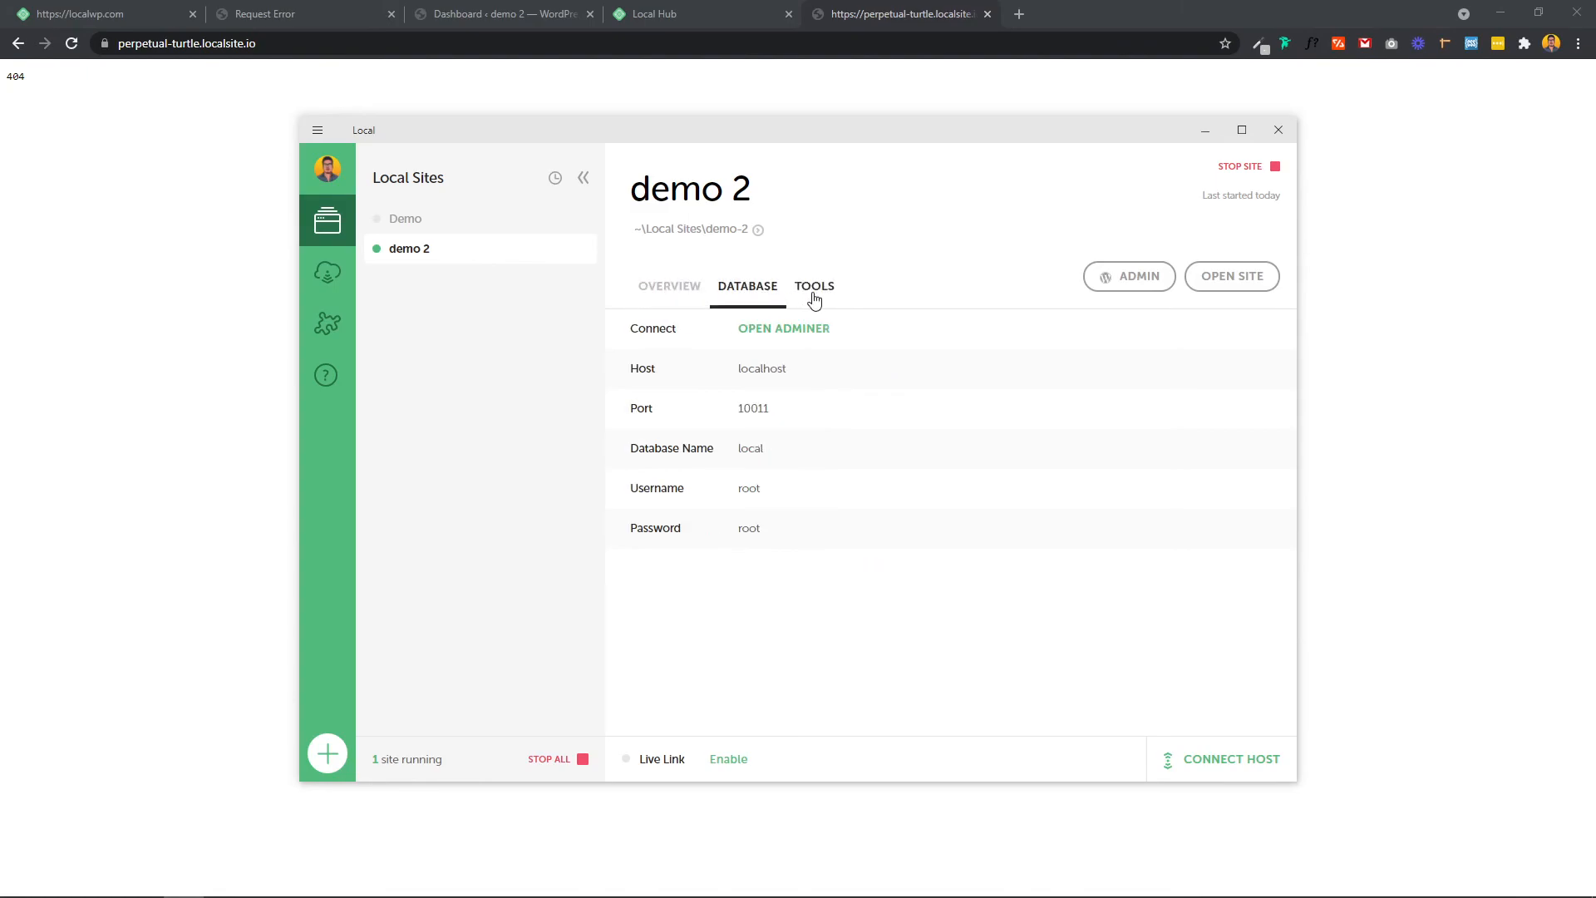
{"action": "left_click", "coordinate": [814, 293]}
{"action": "left_click", "coordinate": [682, 292]}
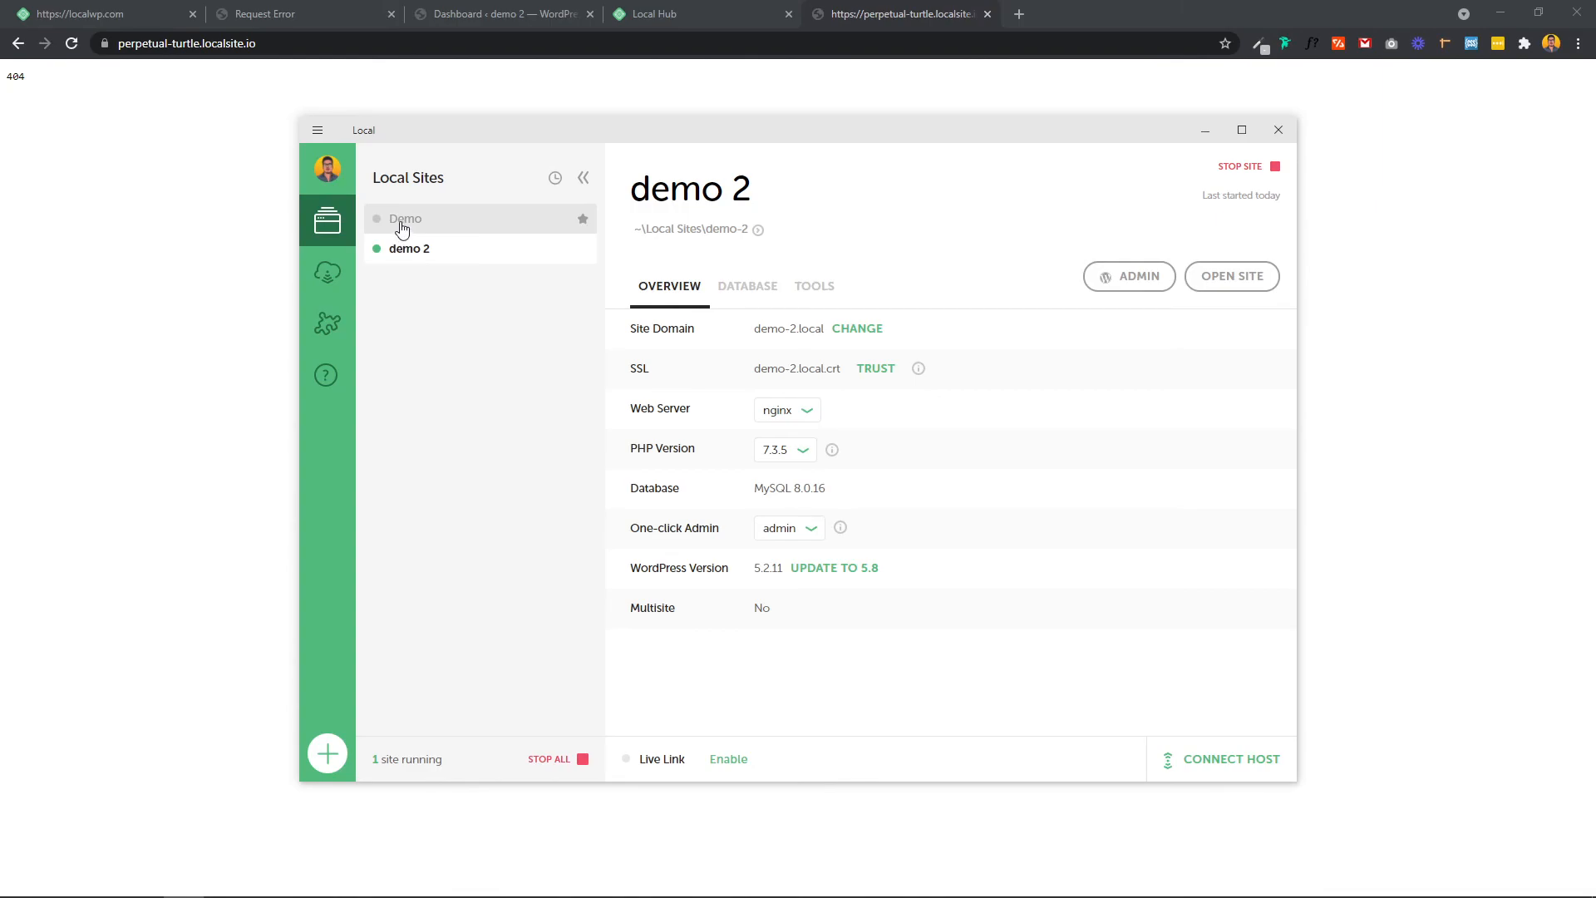
Step: Start the Demo site, then stop both Demo and demo 2, leaving 0 sites running
{"action": "left_click", "coordinate": [402, 229]}
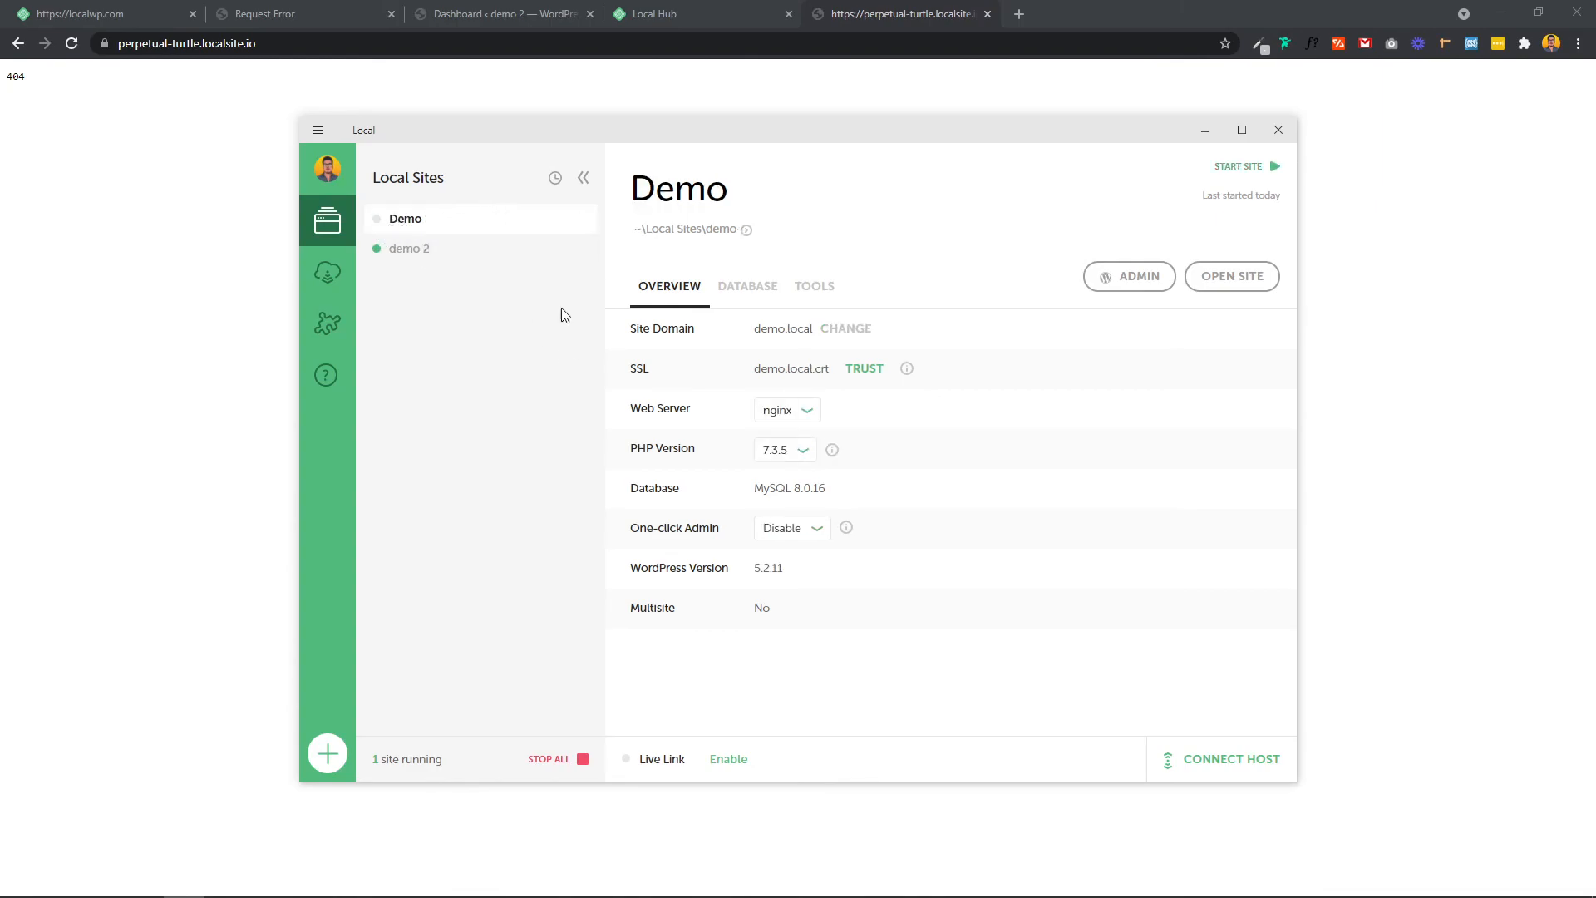
{"action": "left_click", "coordinate": [378, 224]}
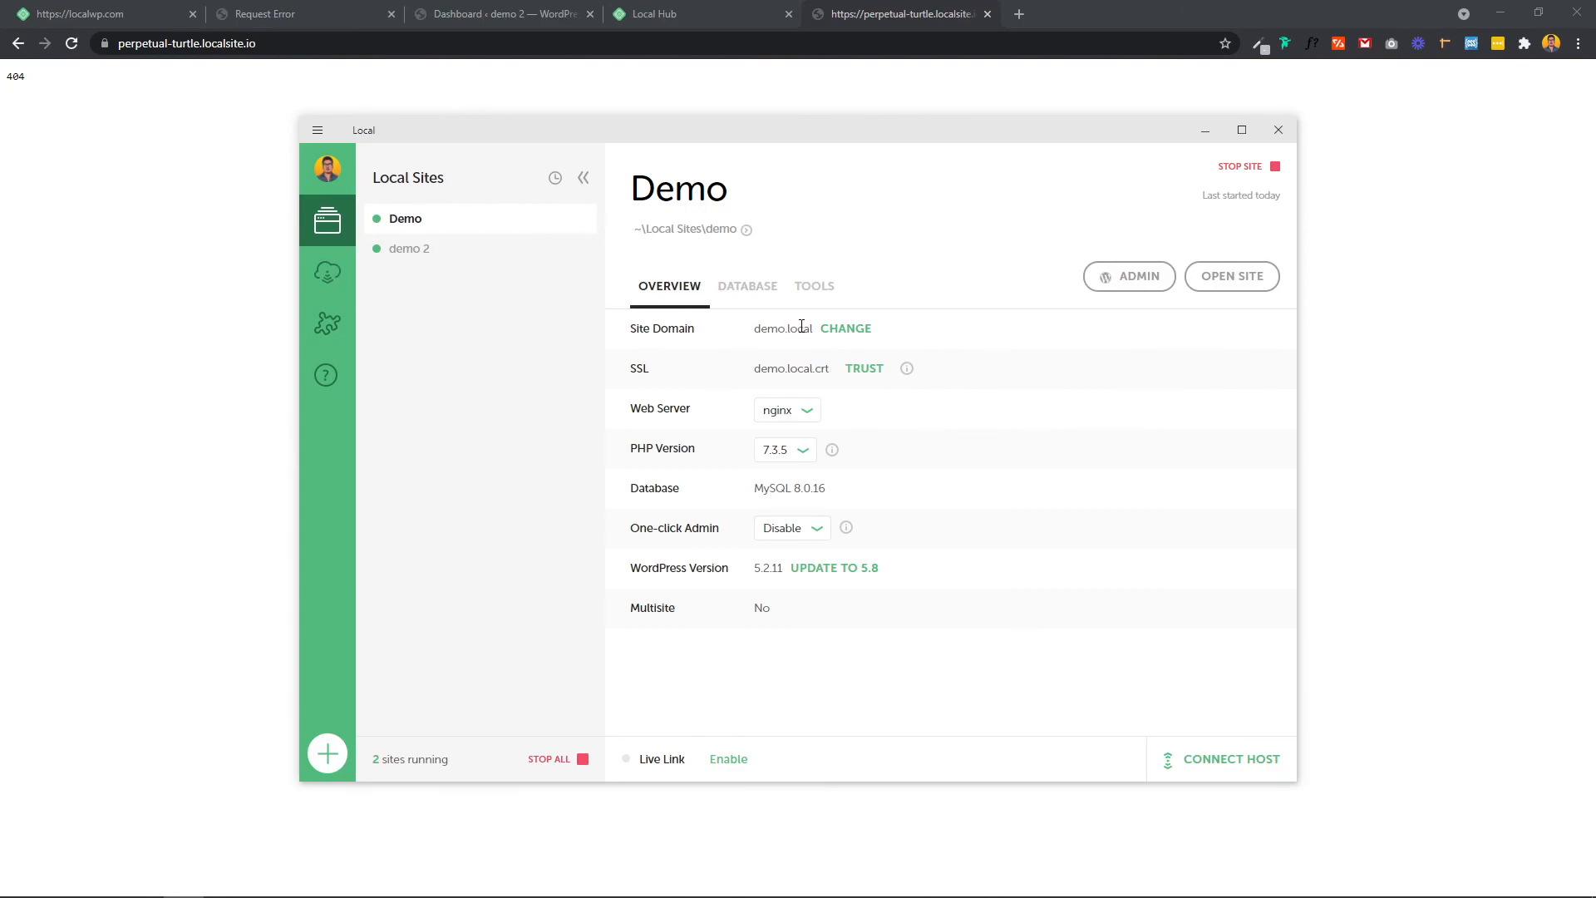
{"action": "left_click", "coordinate": [376, 220]}
{"action": "left_click", "coordinate": [377, 249]}
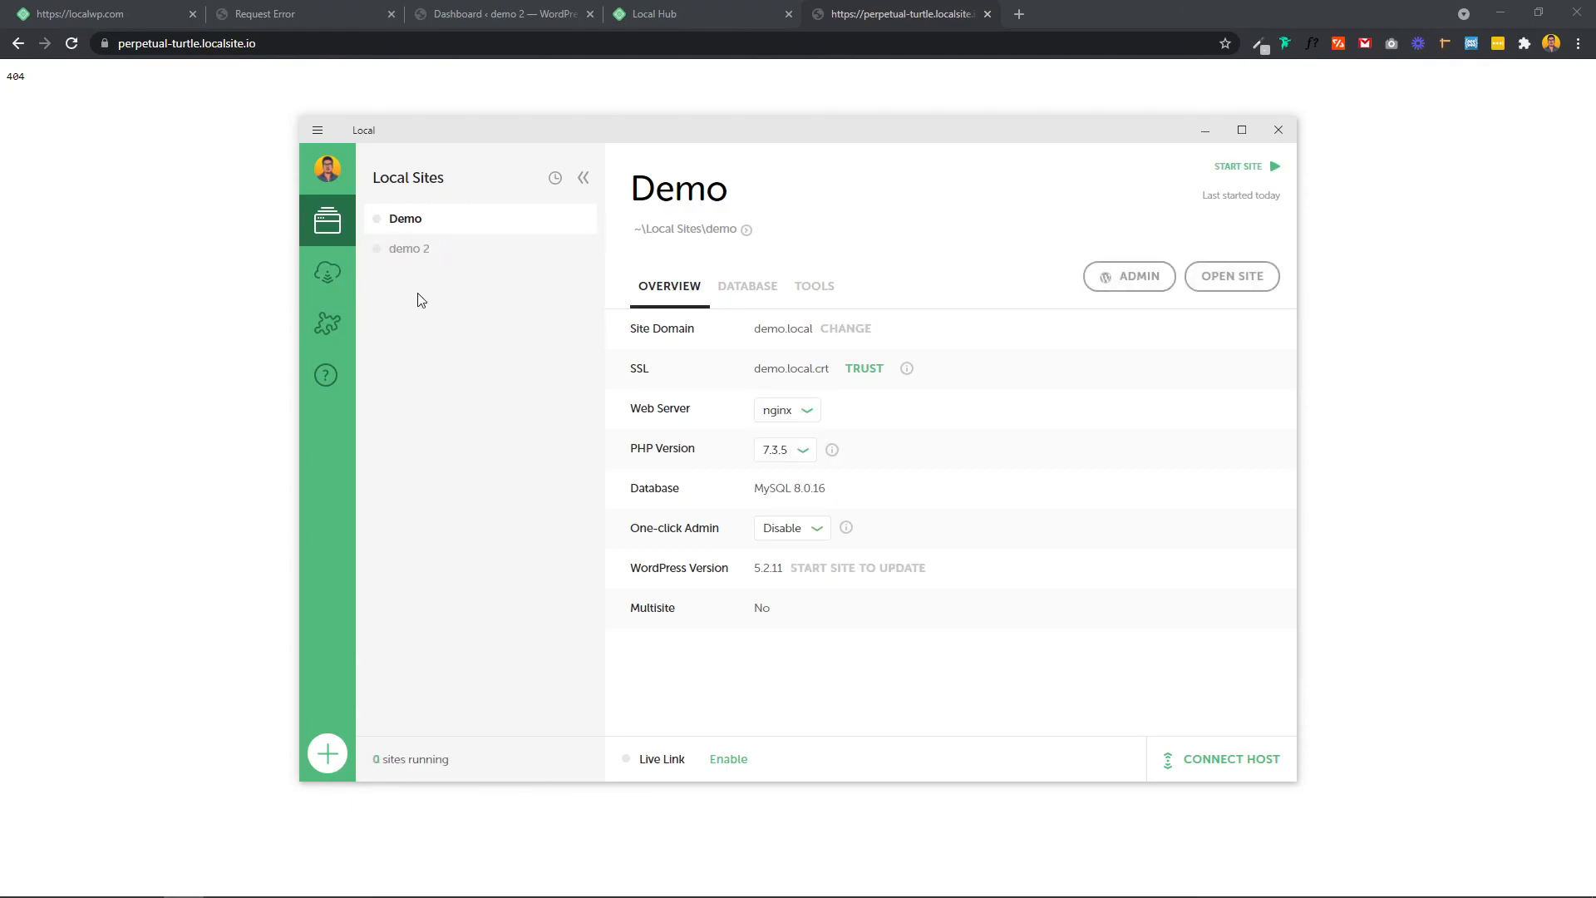